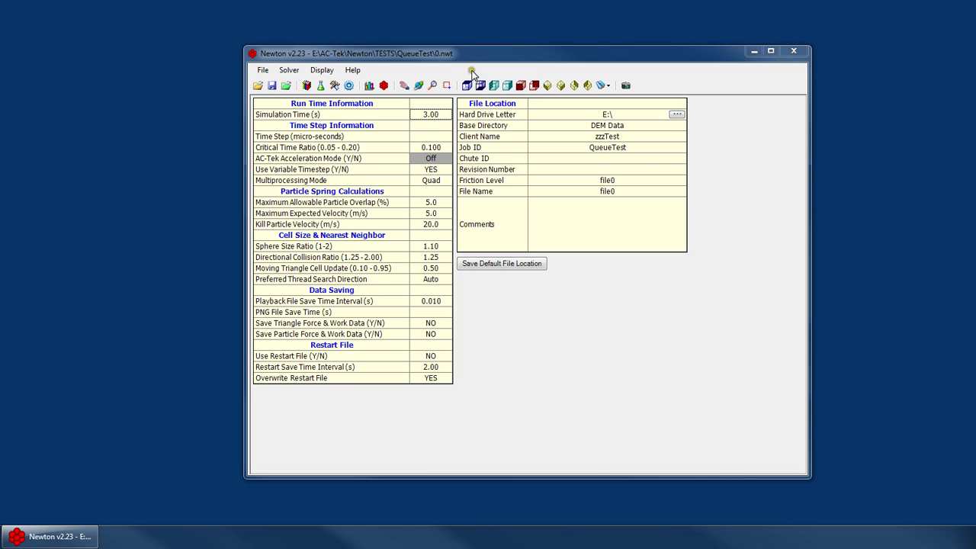
Move the Newton QueueTest window slightly up and to the left on the desktop
left_click_drag(507, 55, 488, 56)
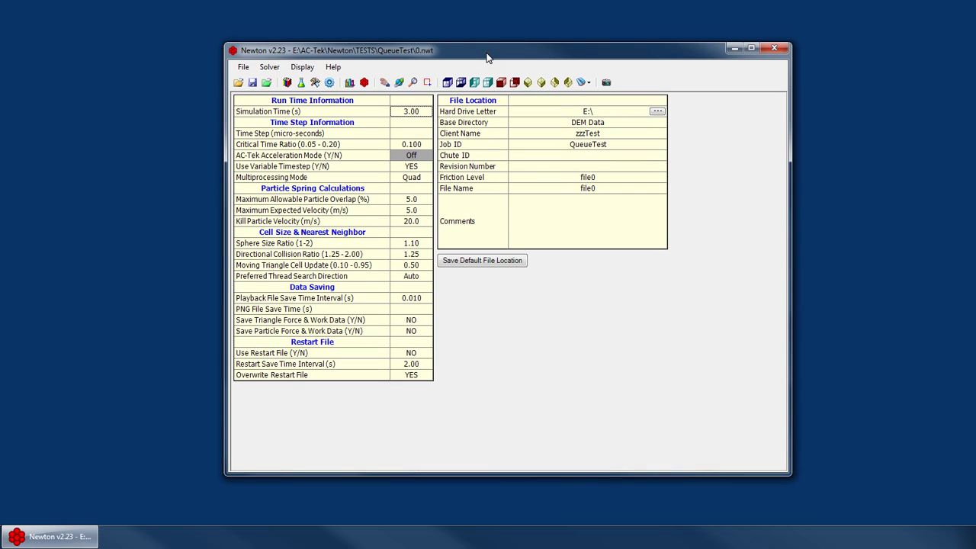
left_click(299, 83)
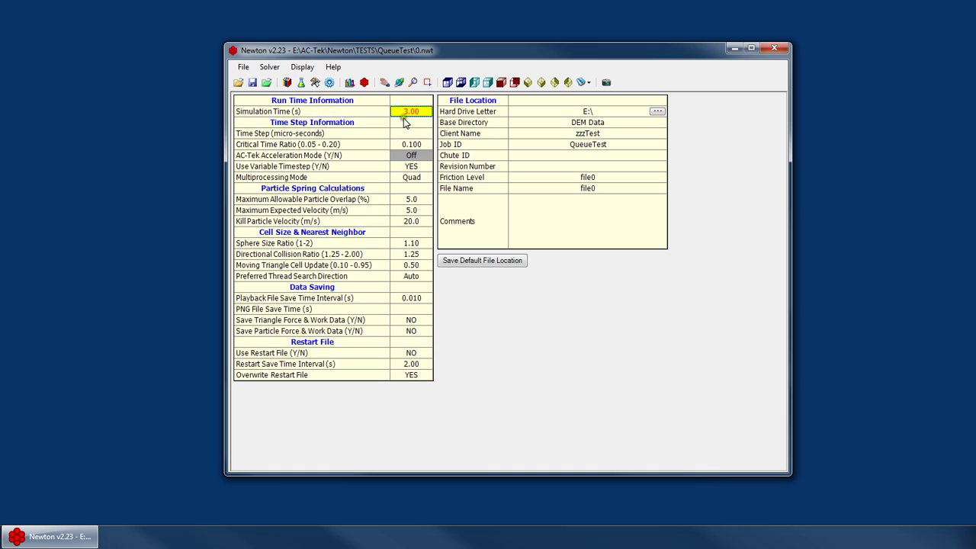
left_click(412, 211)
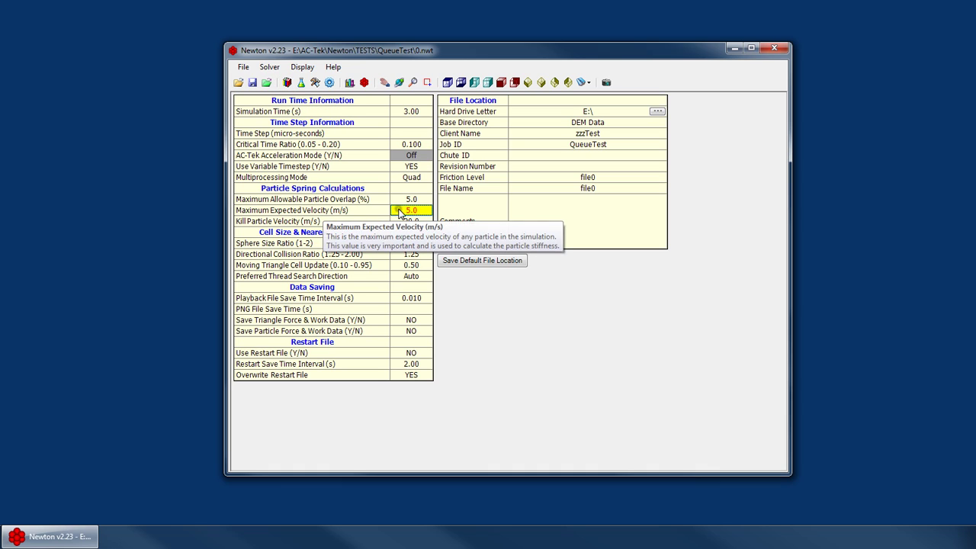
left_click(401, 320)
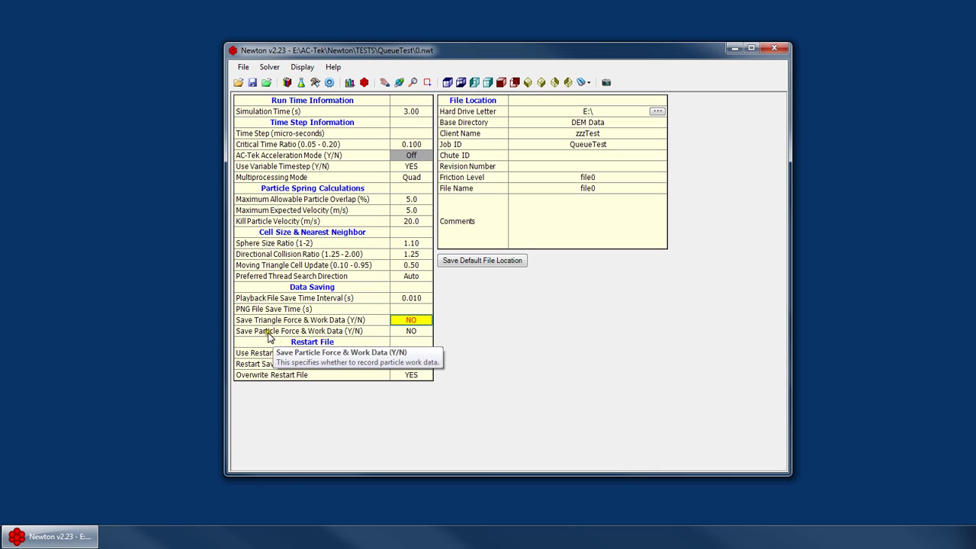
left_click(395, 330)
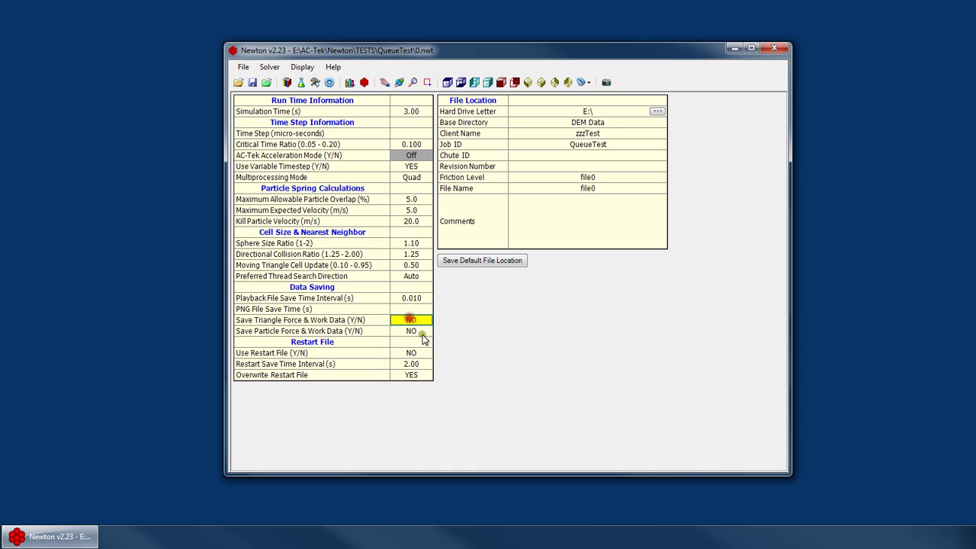
left_click(588, 145)
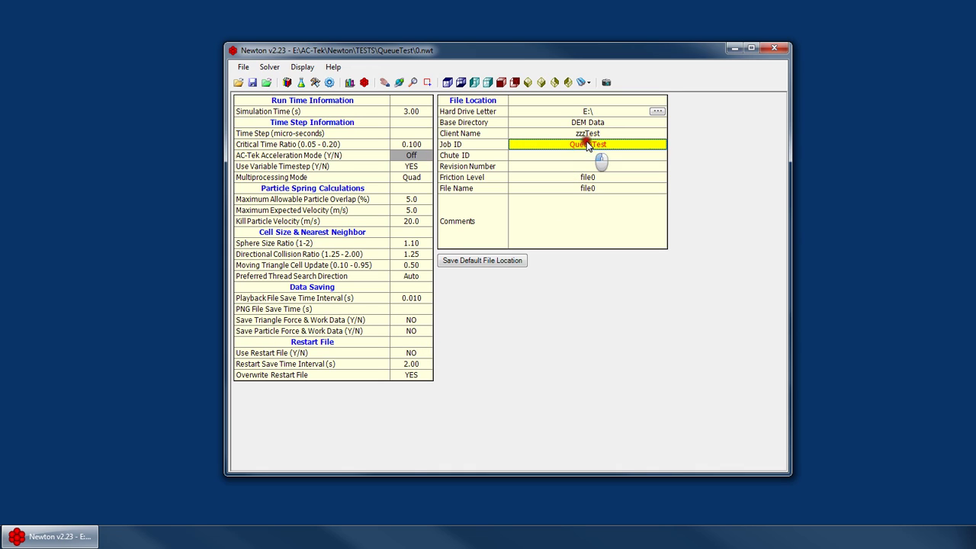
left_click(583, 155)
left_click(586, 166)
left_click(588, 144)
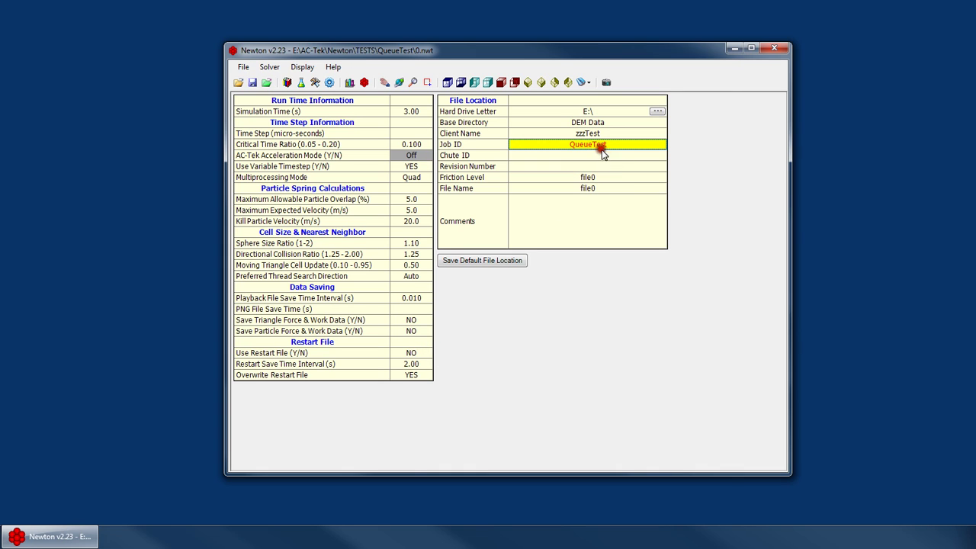
Review the default material property values and the run-time Friction Level value
left_click(315, 81)
left_click(421, 179)
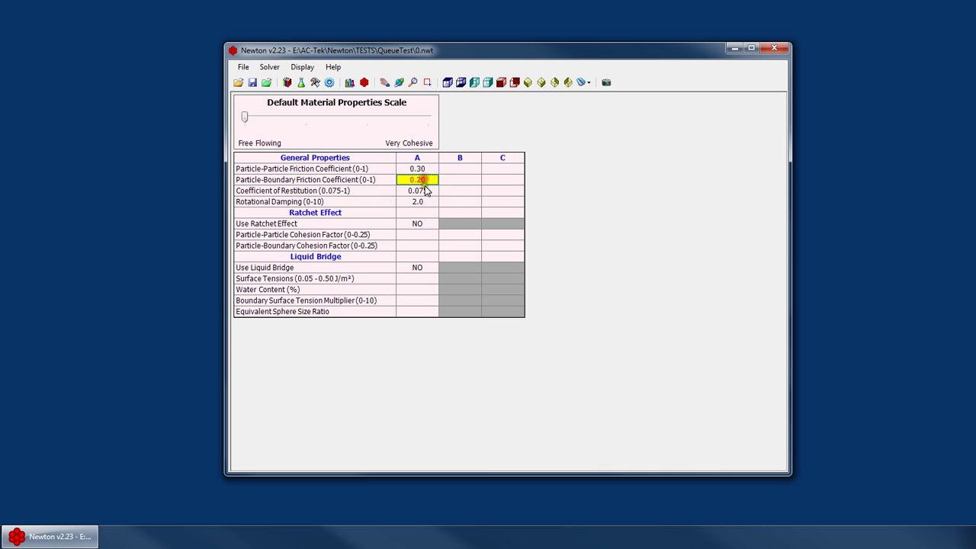
left_click(421, 190)
left_click(421, 201)
left_click(418, 214)
left_click(418, 234)
left_click(418, 245)
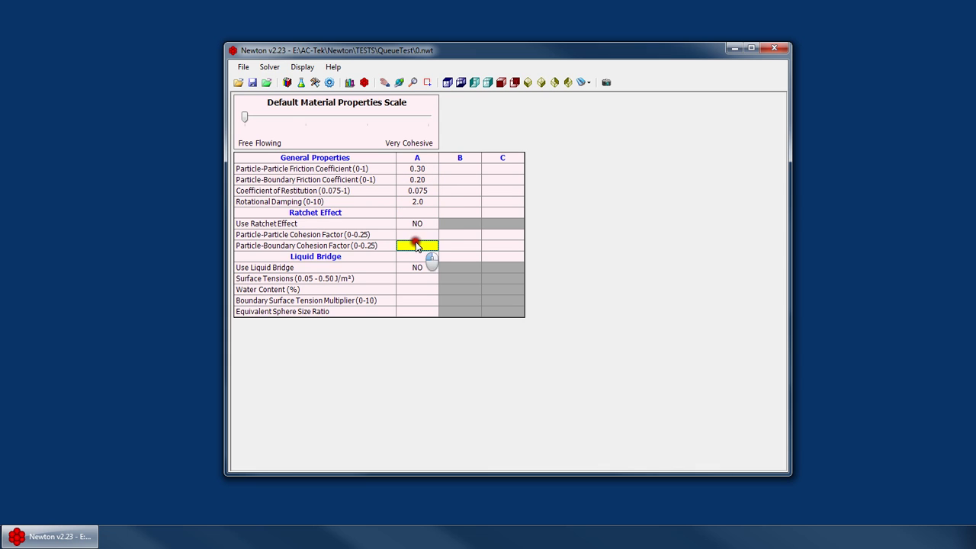
left_click(287, 82)
left_click(587, 177)
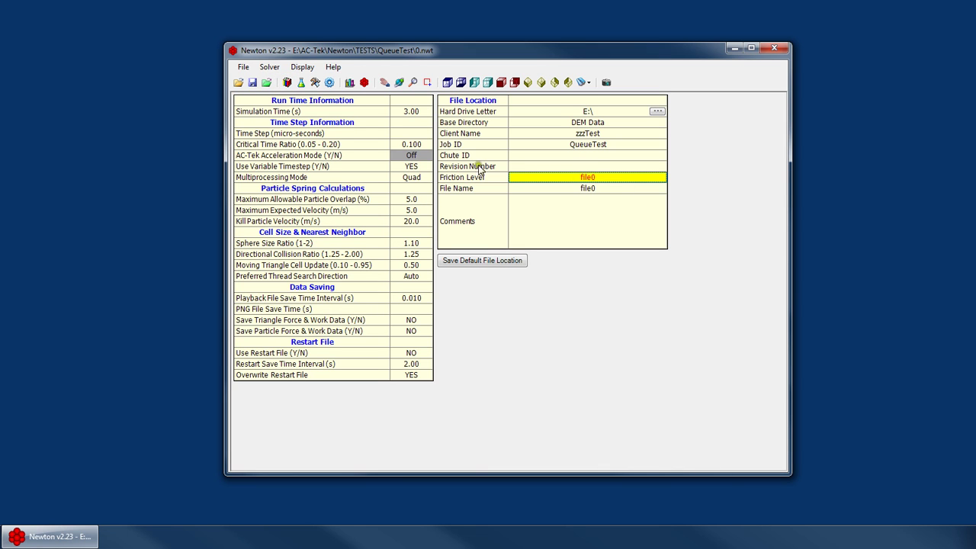
left_click(300, 81)
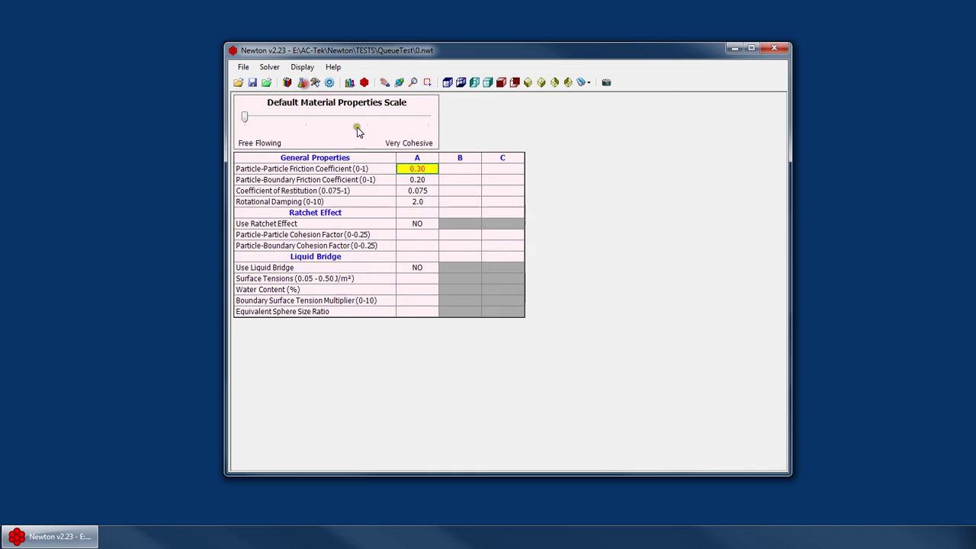
Set materials midway toward cohesive, with particle-boundary friction 0.66 and surface tension 0.5
left_click_drag(244, 113, 366, 117)
left_click(431, 178)
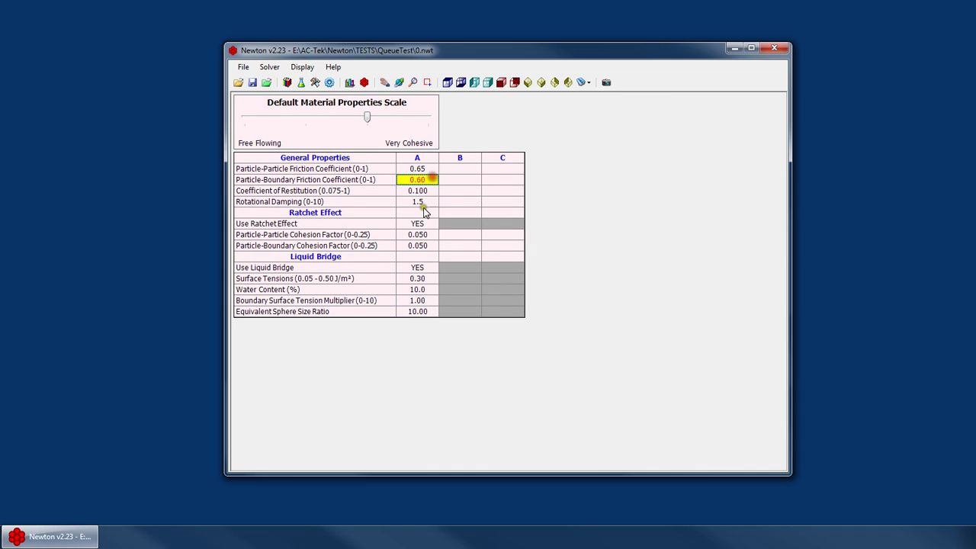
type("0.66")
key("Return")
left_click(442, 278)
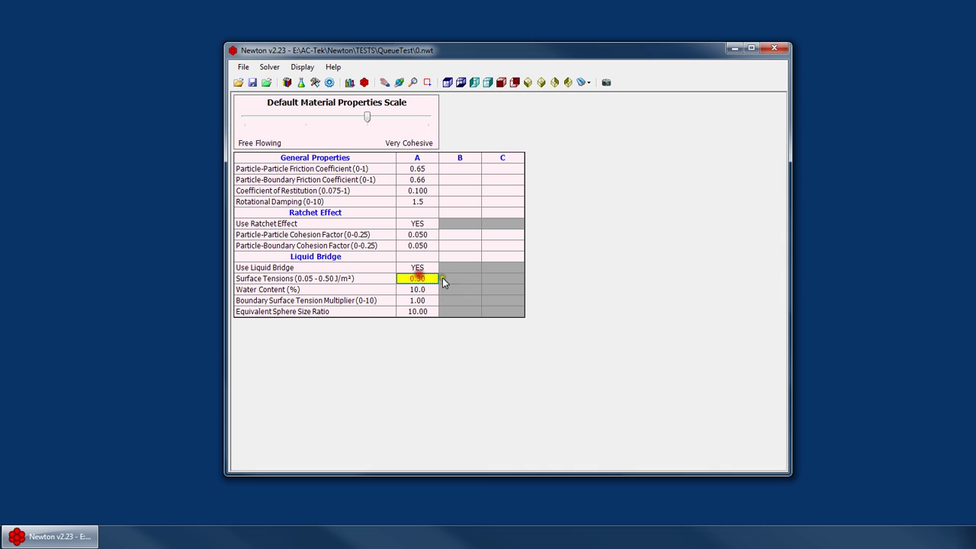
type("0.5")
left_click(437, 290)
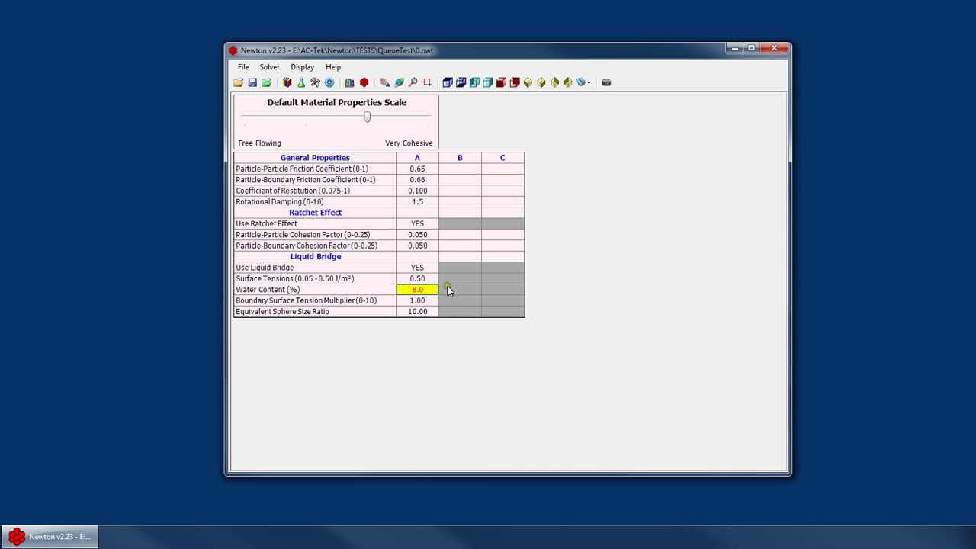
Inspect the geometry settings: the empty layer list, surface friction and deactivation cells, and the belt
left_click(315, 84)
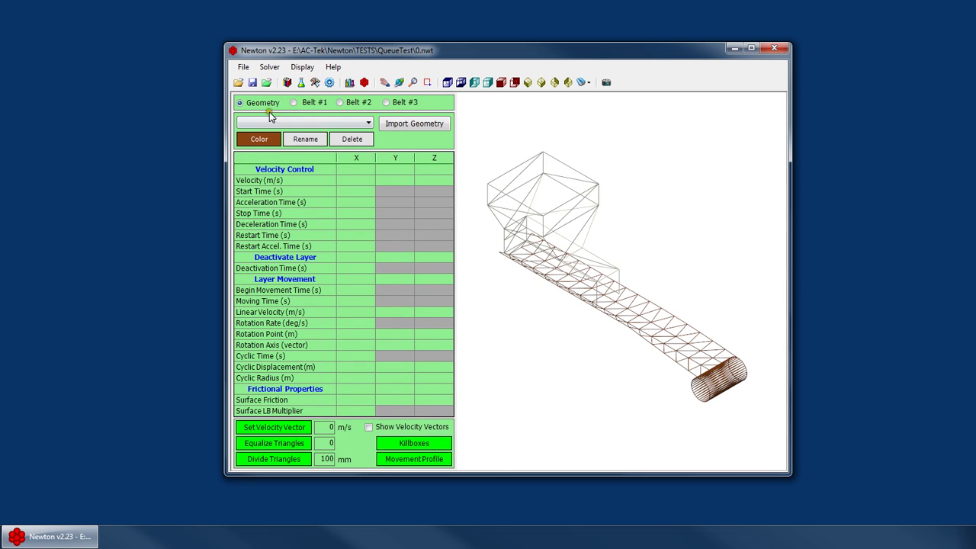
left_click(307, 122)
left_click(298, 134)
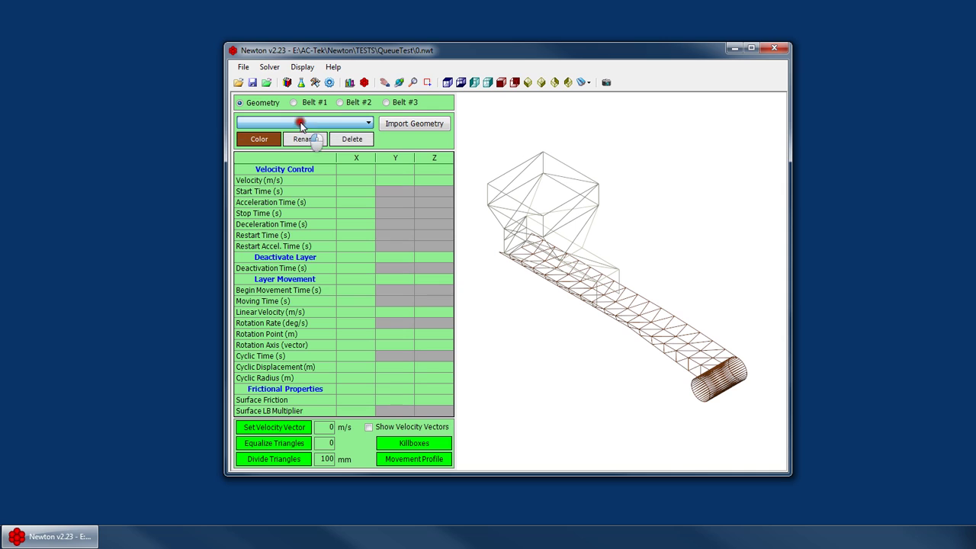
left_click(367, 400)
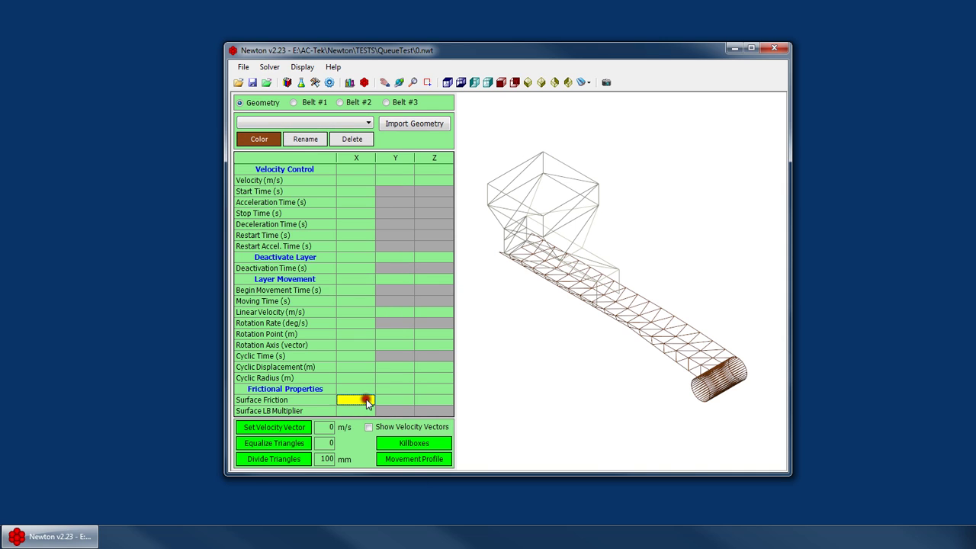
left_click(403, 397)
left_click(357, 268)
left_click(597, 298)
Check the particle generation settings and their cluster and layer statistics on the Output tab
left_click(329, 83)
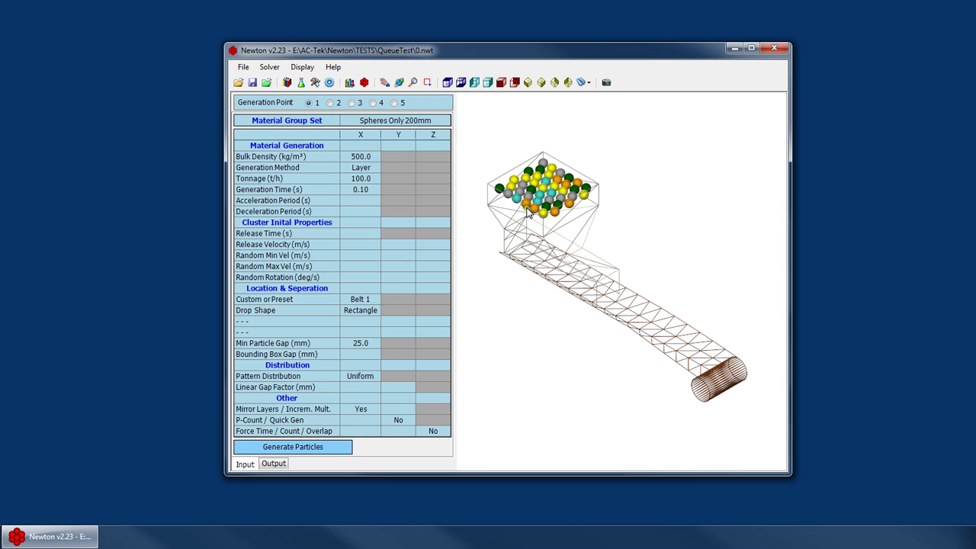
left_click(274, 463)
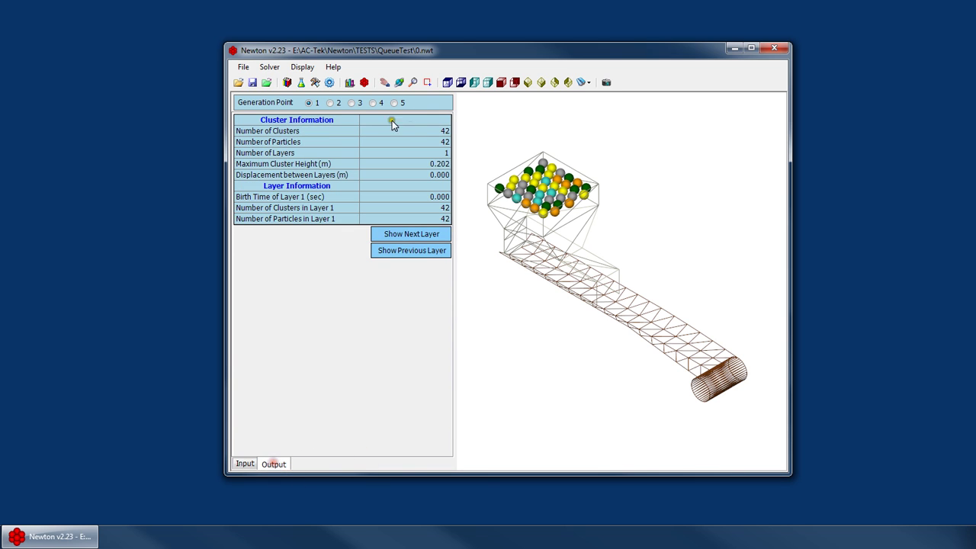
scroll(552, 190, "up", 2)
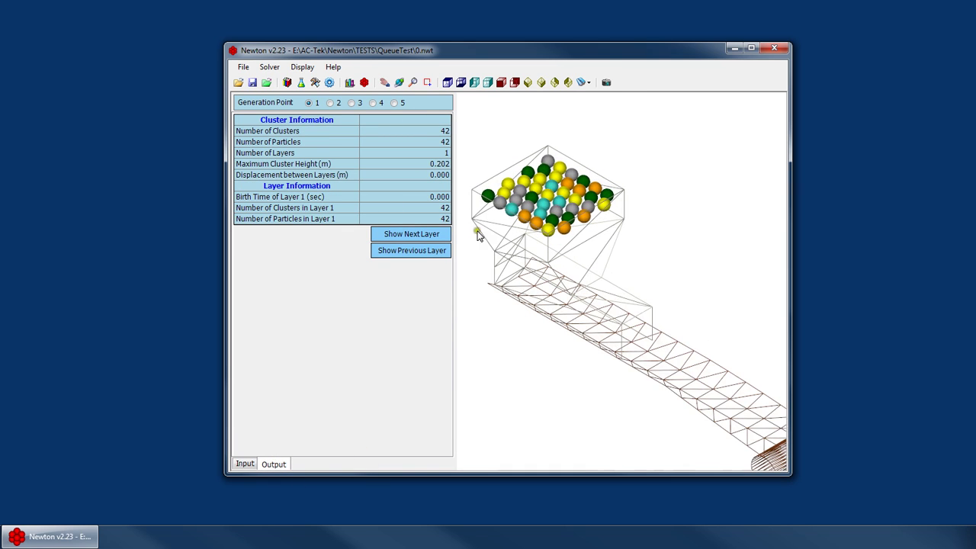
left_click(244, 464)
scroll(579, 221, "down", 2)
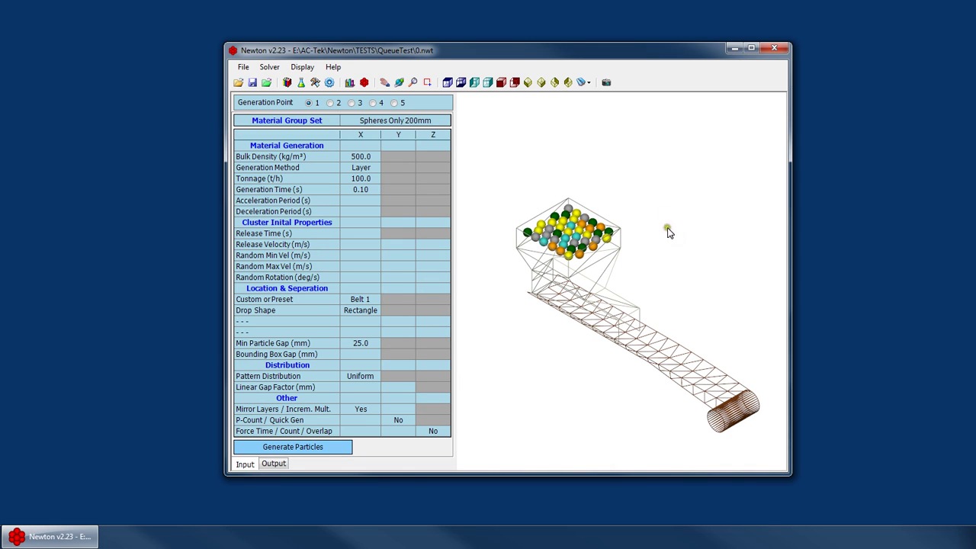
Generate the particles, producing 39 clusters and 39 particles in one layer
left_click(289, 447)
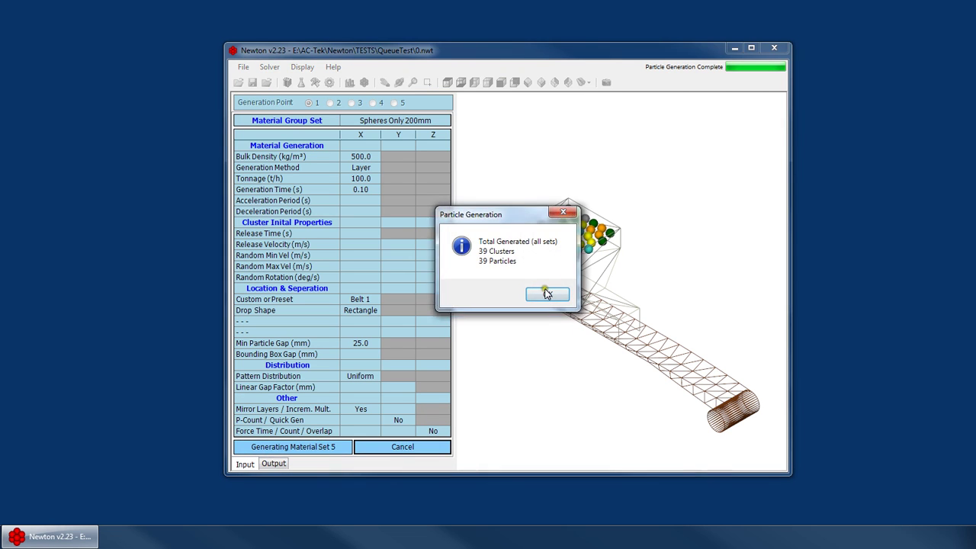
left_click(550, 296)
left_click(276, 464)
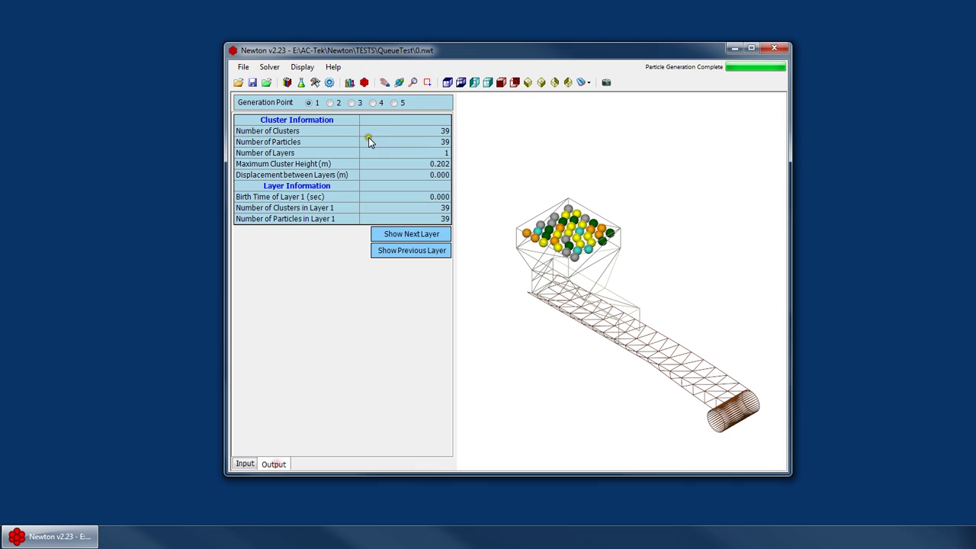
left_click(422, 132)
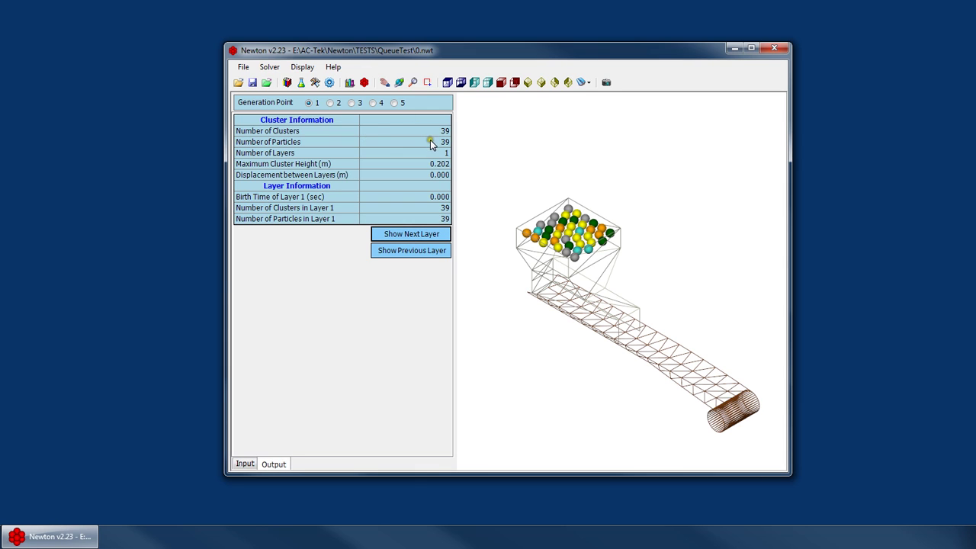
left_click(244, 464)
Return to the general run-time settings, nudge the window left, and show the Solver commands
left_click(301, 83)
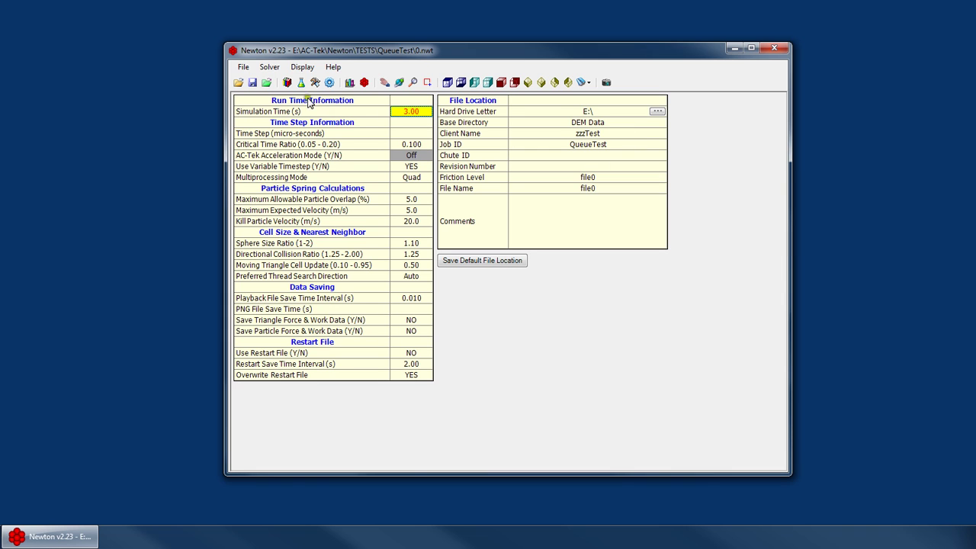
left_click_drag(468, 53, 454, 49)
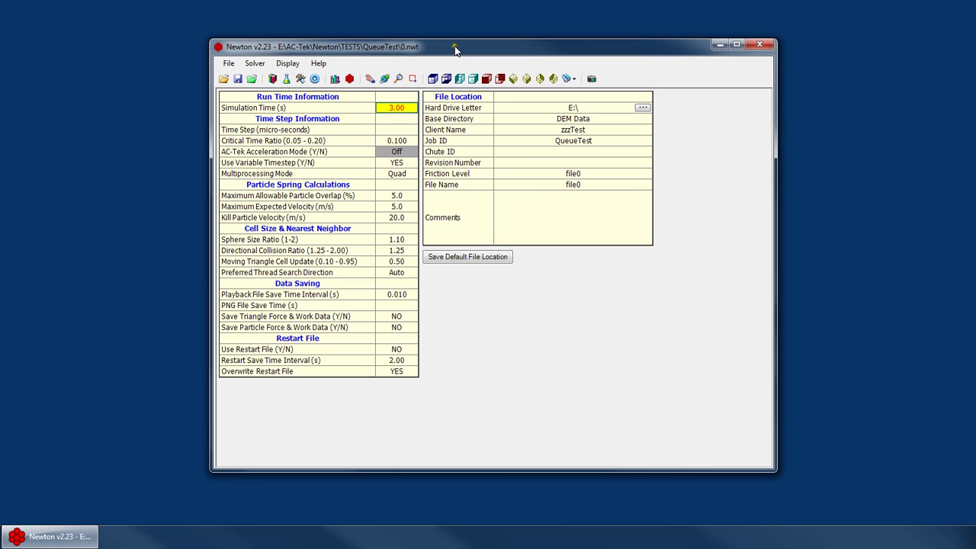
left_click(256, 64)
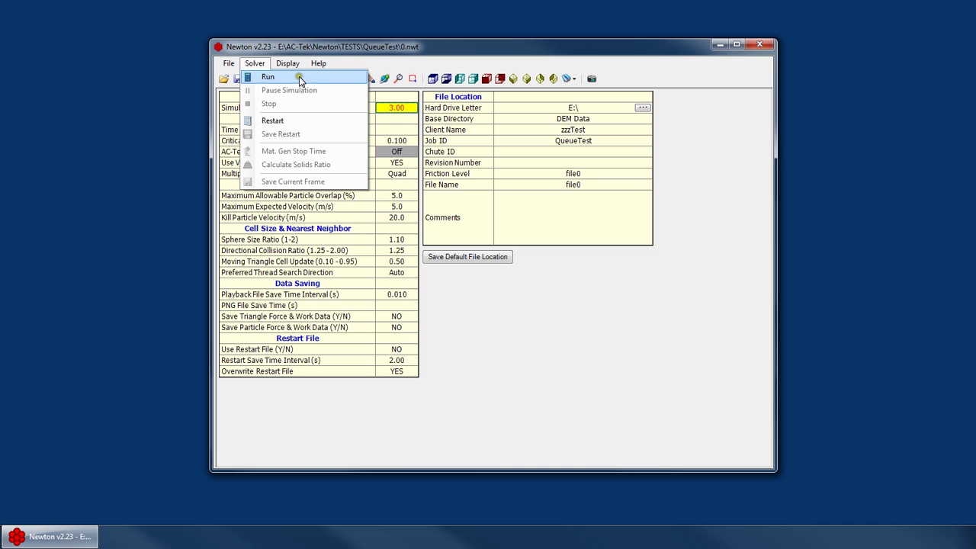
Open the file queue and close it again without adding any file
left_click(256, 64)
left_click(229, 64)
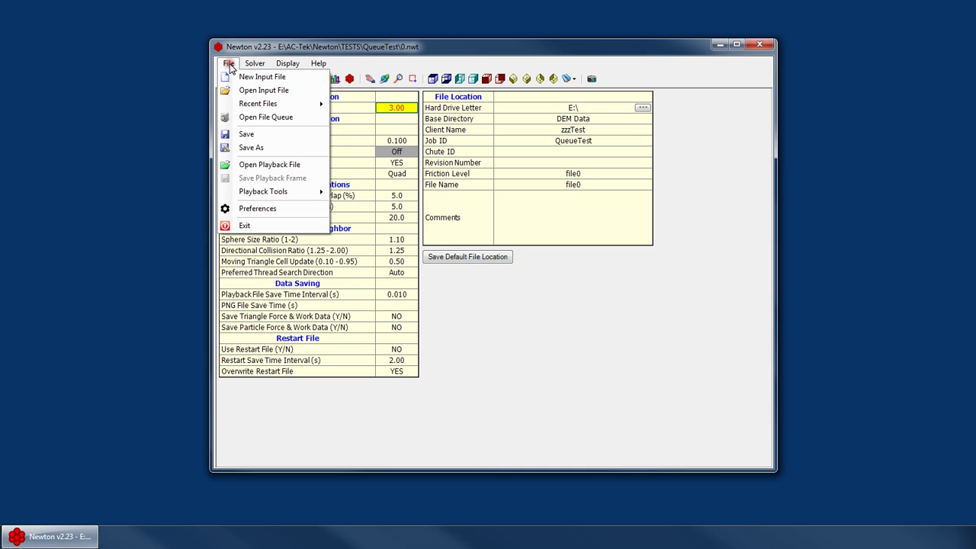
left_click(263, 118)
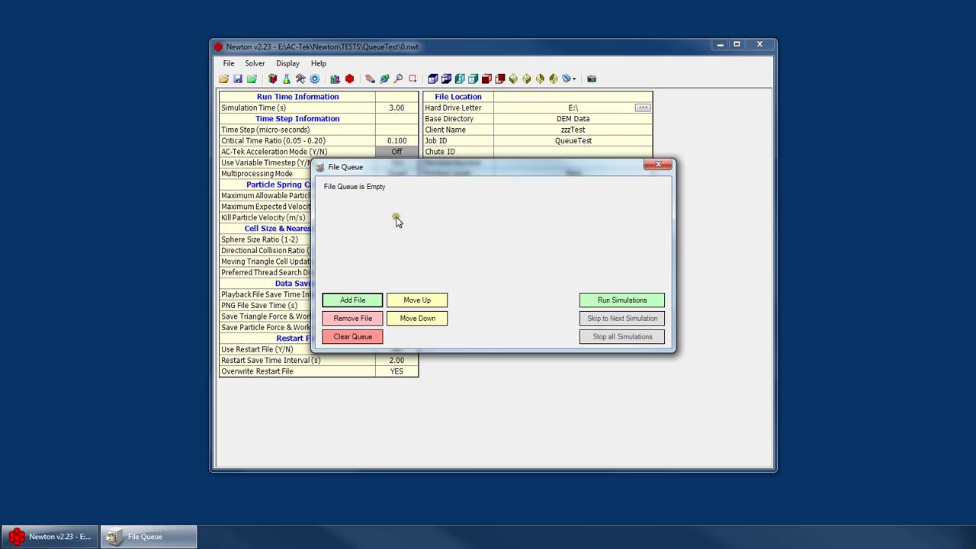
left_click(354, 299)
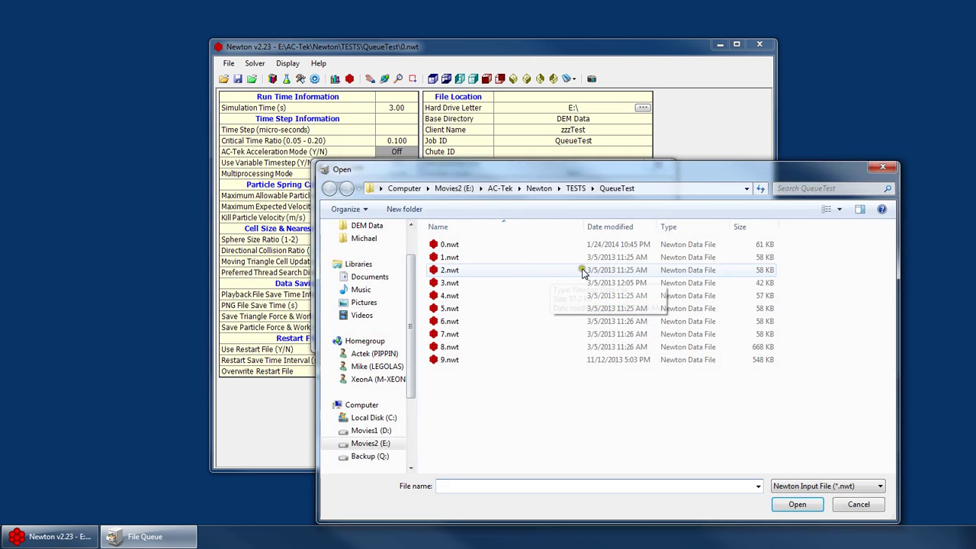
left_click(882, 164)
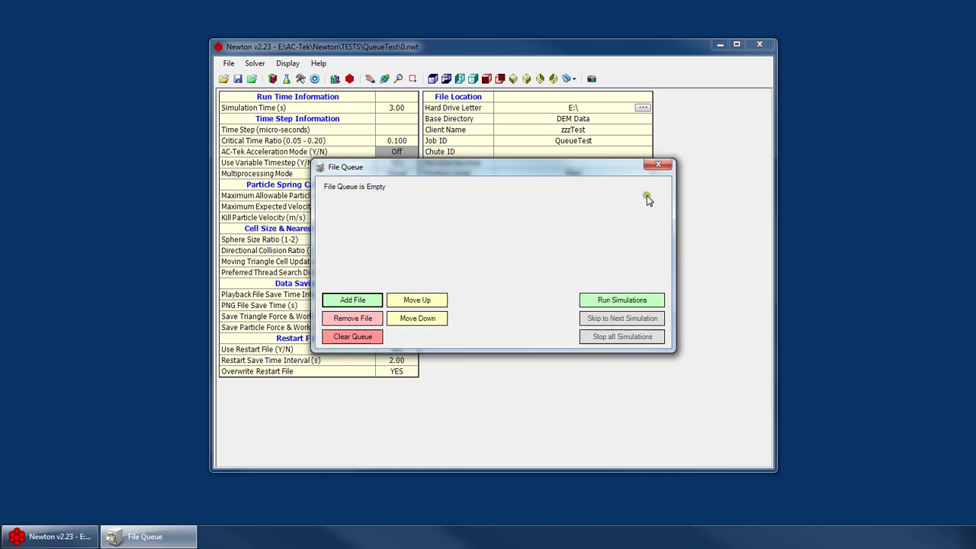
left_click(662, 166)
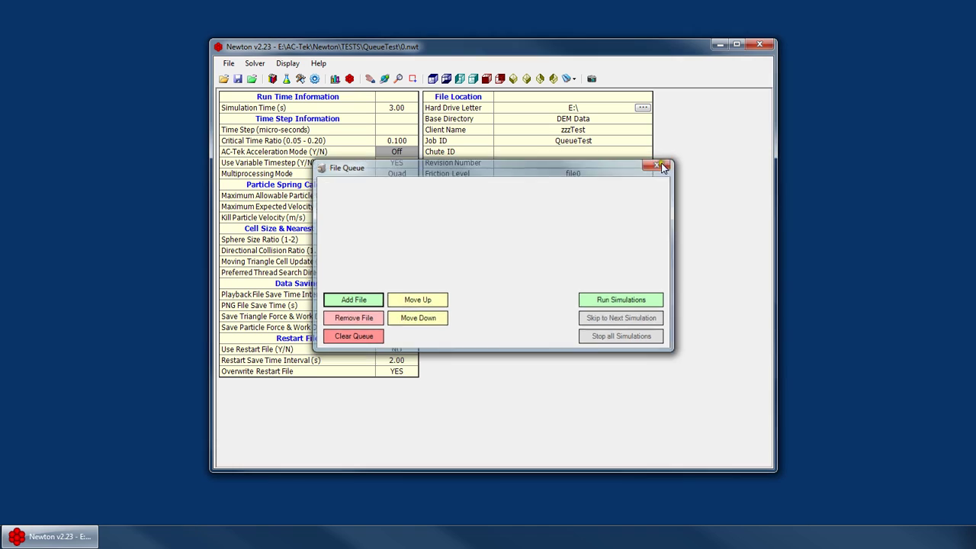
Browse the Solver, Display and File menus and select the Client Name value
left_click(255, 65)
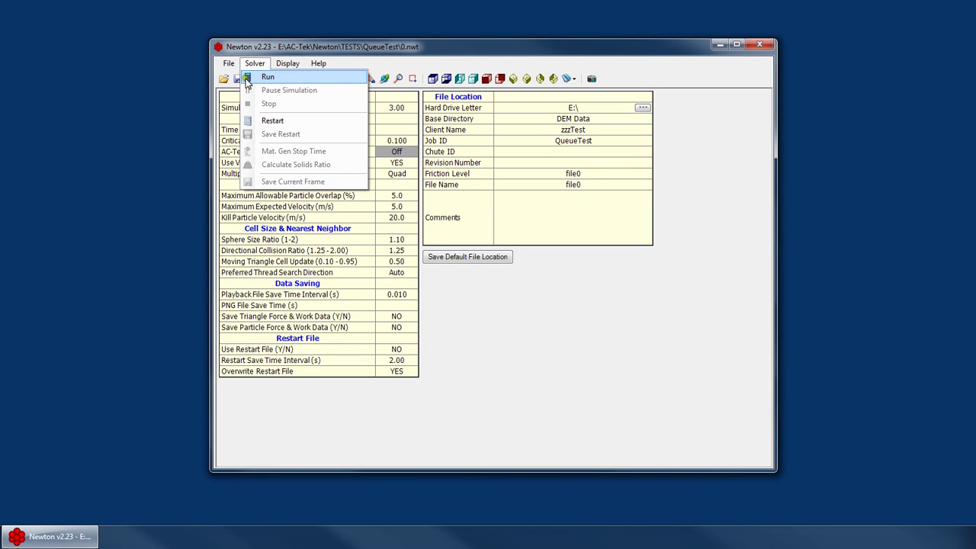
left_click(287, 63)
left_click(404, 107)
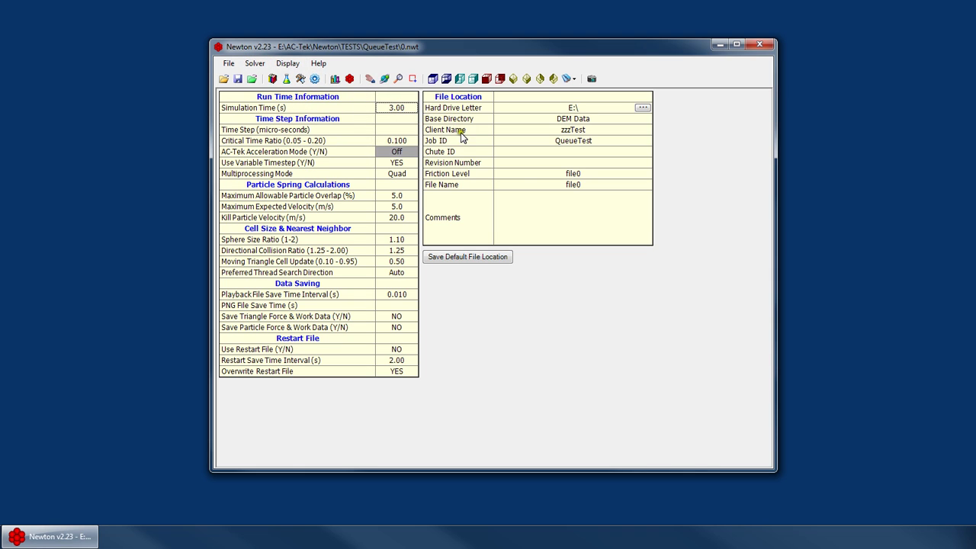
mouse_move(460, 134)
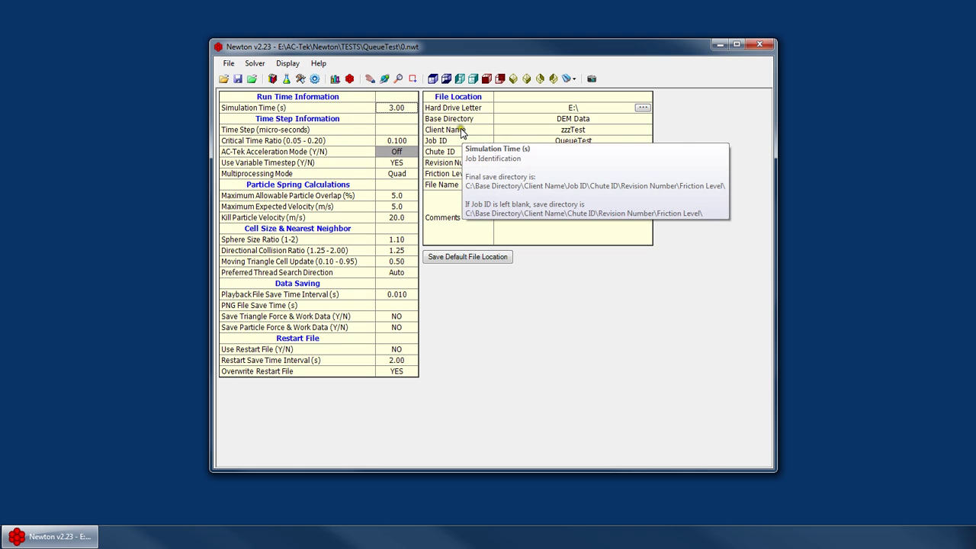
left_click(534, 132)
left_click(221, 64)
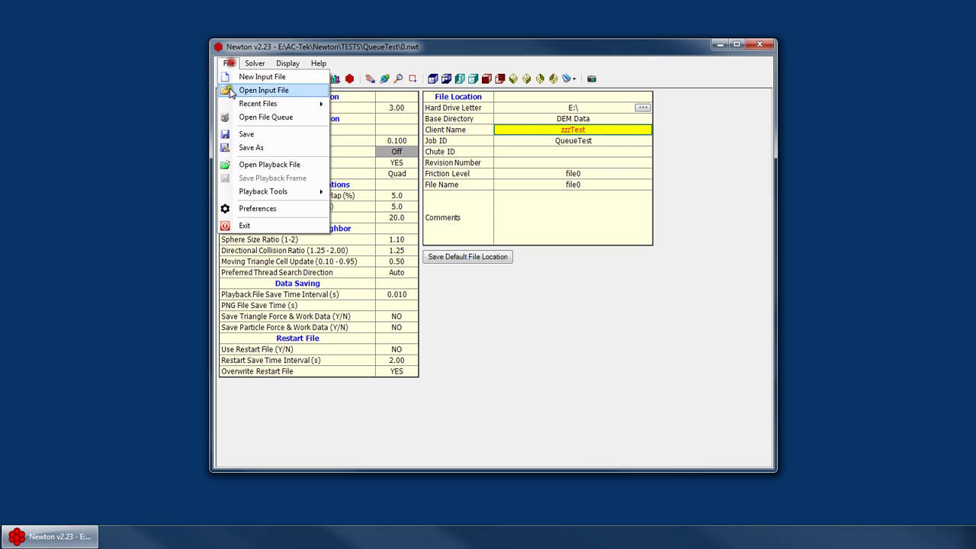
left_click(269, 50)
left_click(288, 63)
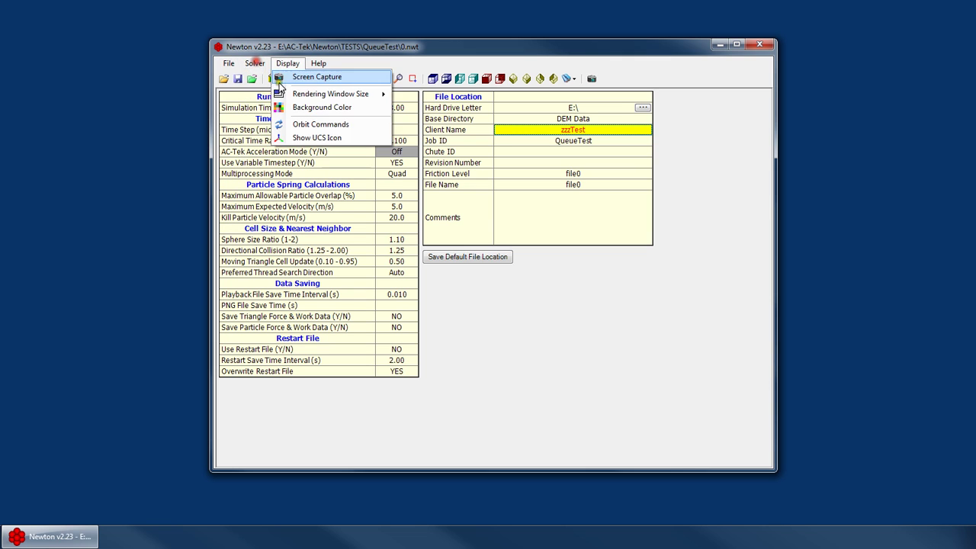
left_click(289, 64)
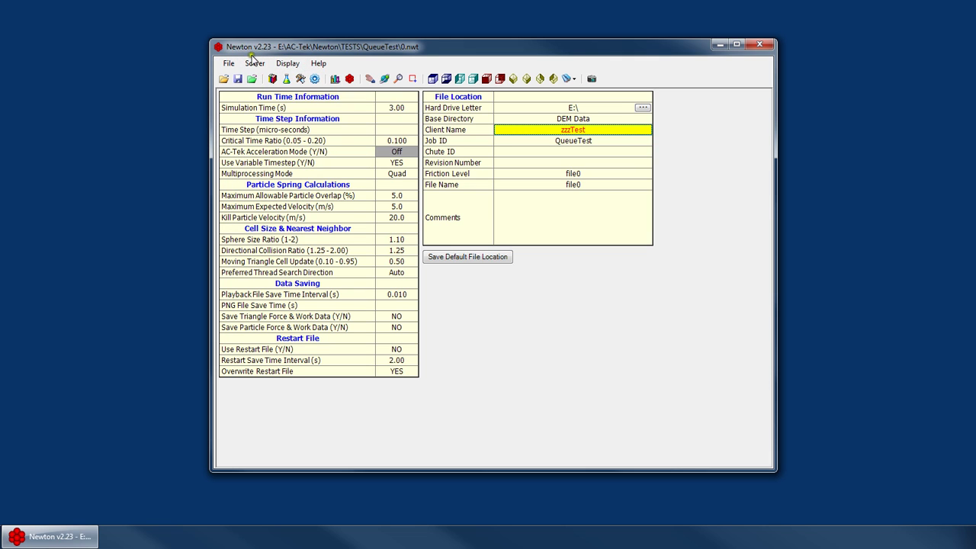
left_click(231, 64)
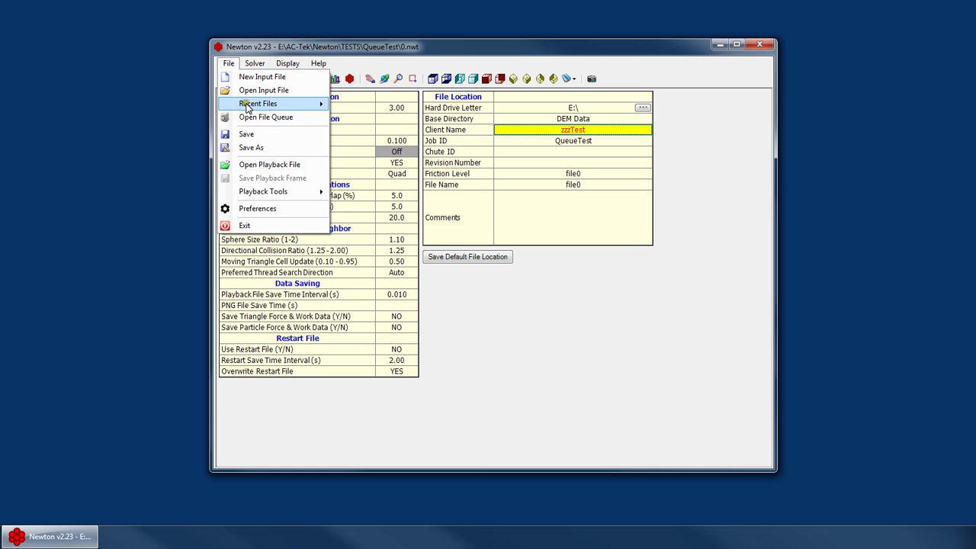
Add the input files 0.nwt through 9.nwt to the simulation file queue in order
left_click(263, 118)
left_click(352, 300)
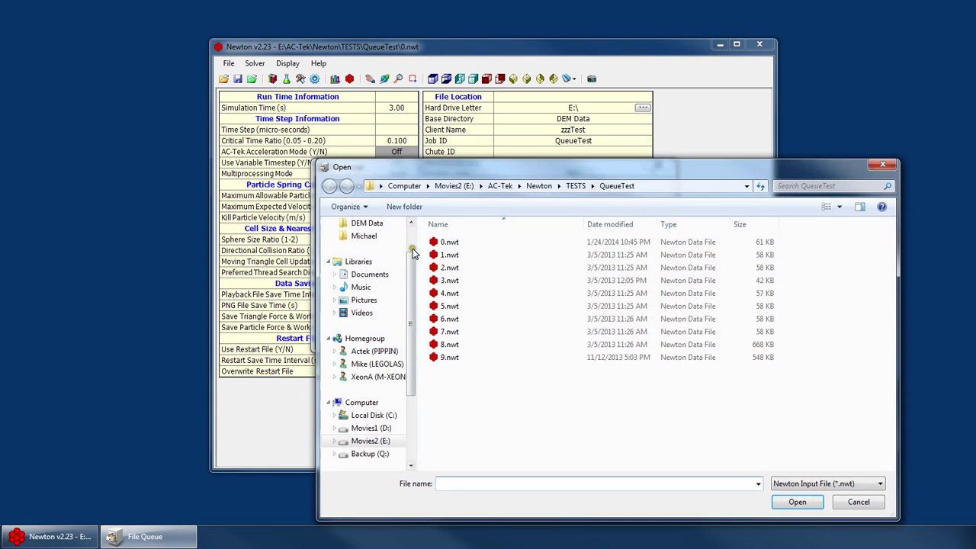
double_click(366, 242)
left_click(345, 300)
double_click(439, 257)
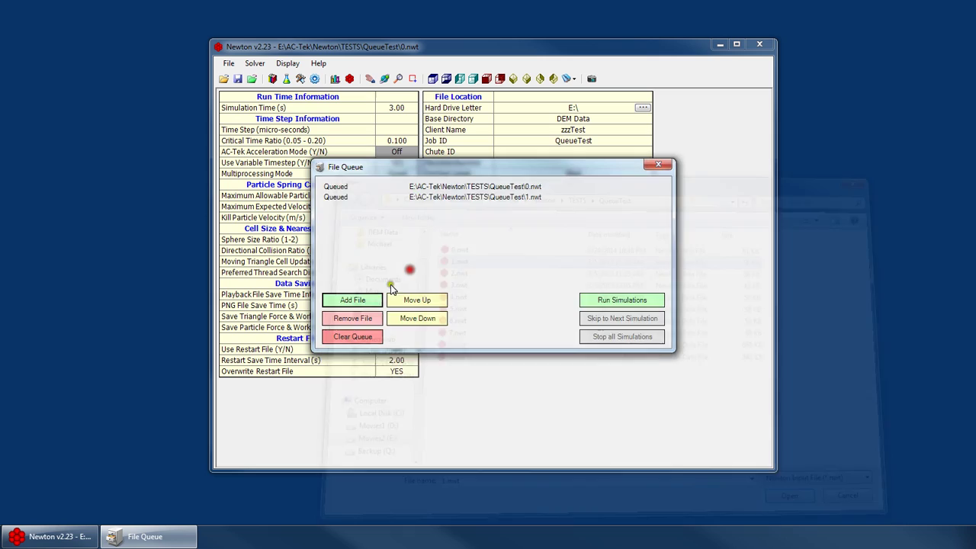
left_click(365, 302)
double_click(450, 270)
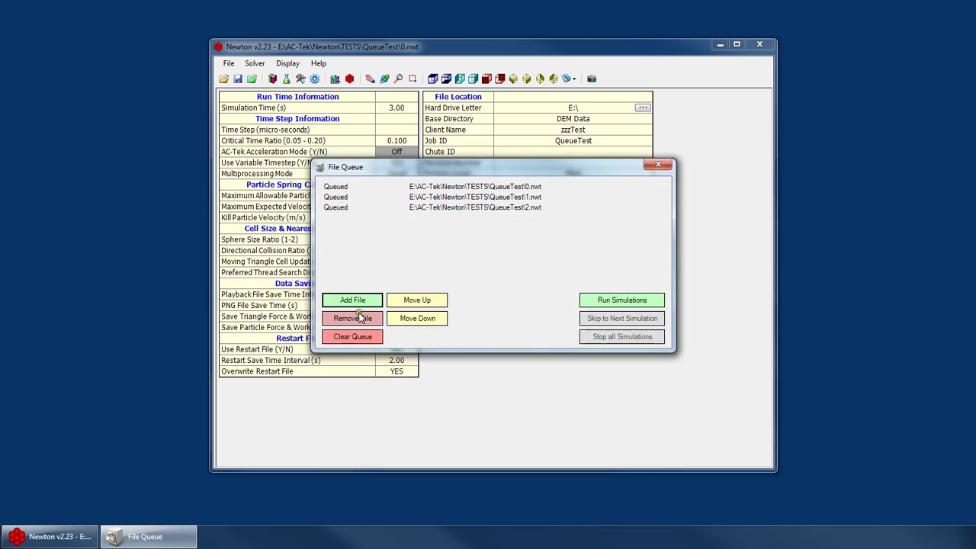
left_click(366, 300)
double_click(450, 281)
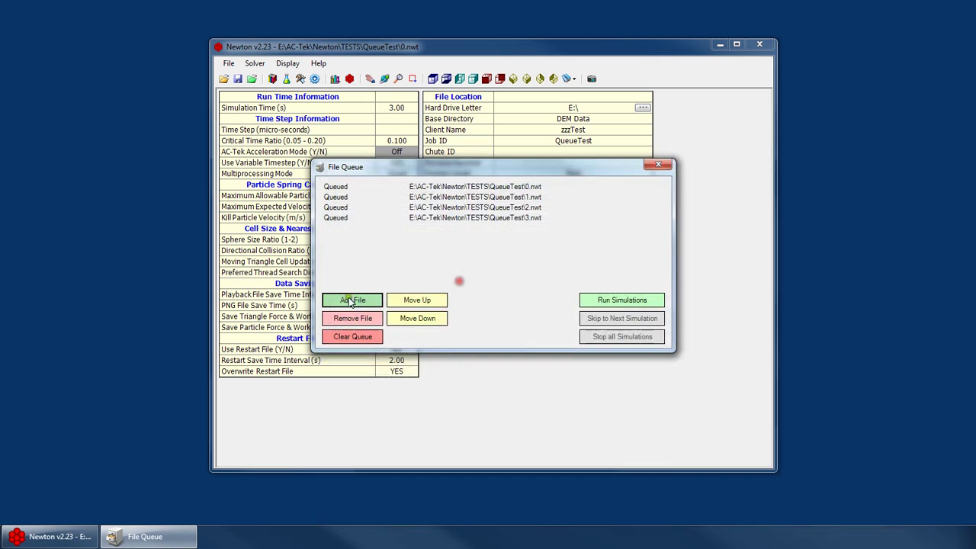
left_click(344, 300)
double_click(445, 294)
left_click(353, 302)
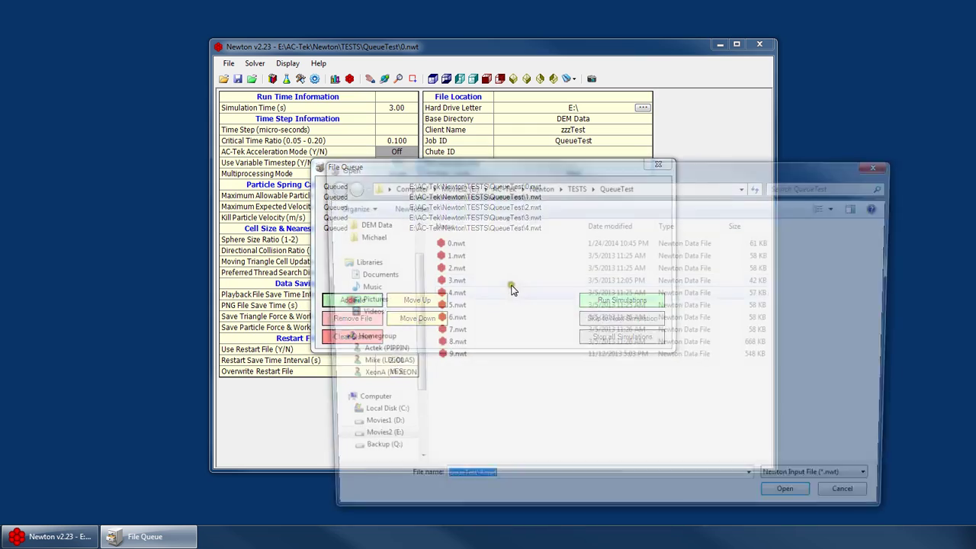
double_click(447, 305)
left_click(335, 300)
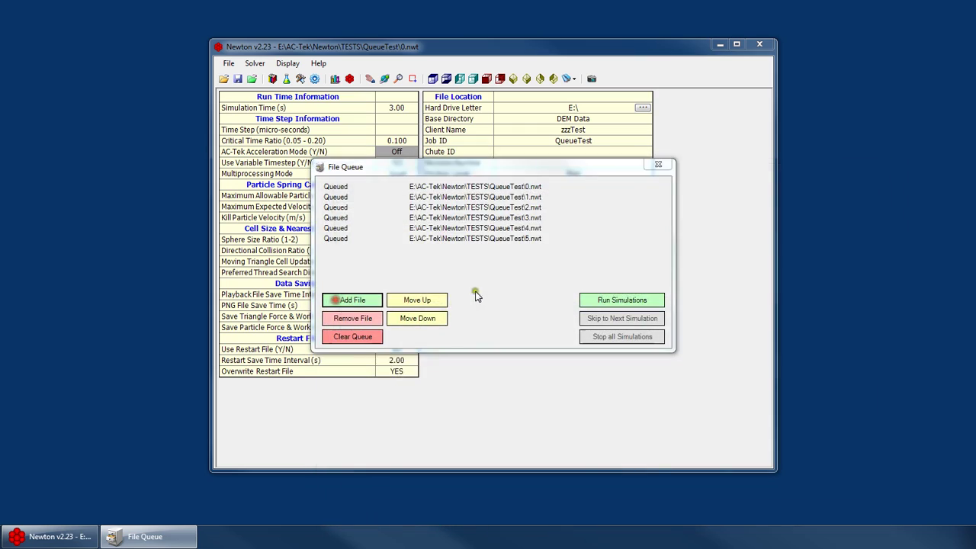
double_click(446, 316)
left_click(352, 301)
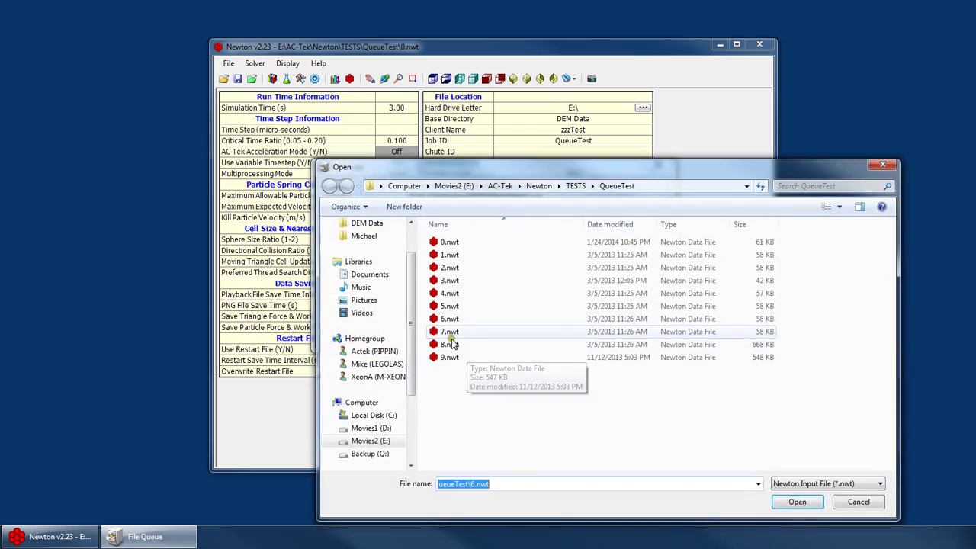
double_click(449, 331)
left_click(349, 300)
double_click(449, 344)
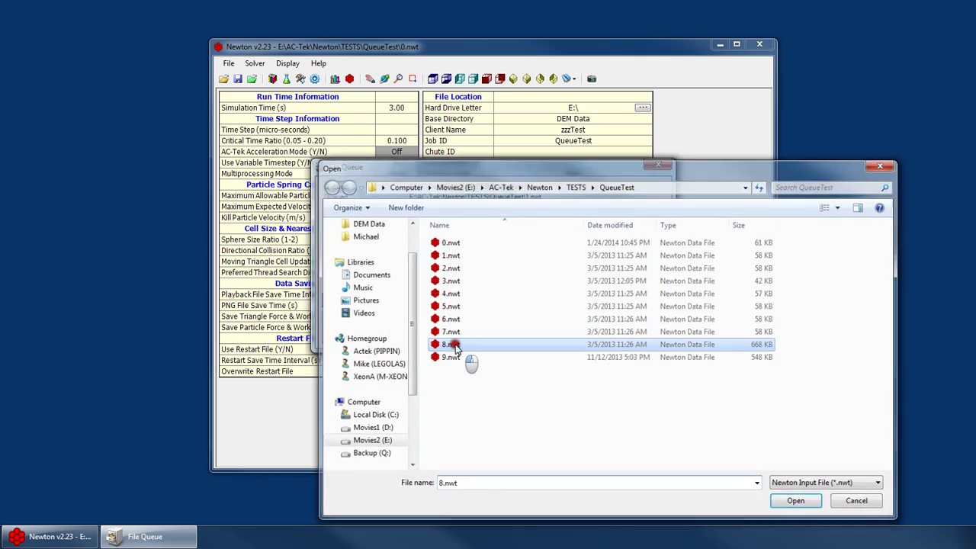
left_click(350, 300)
left_click(456, 357)
double_click(456, 358)
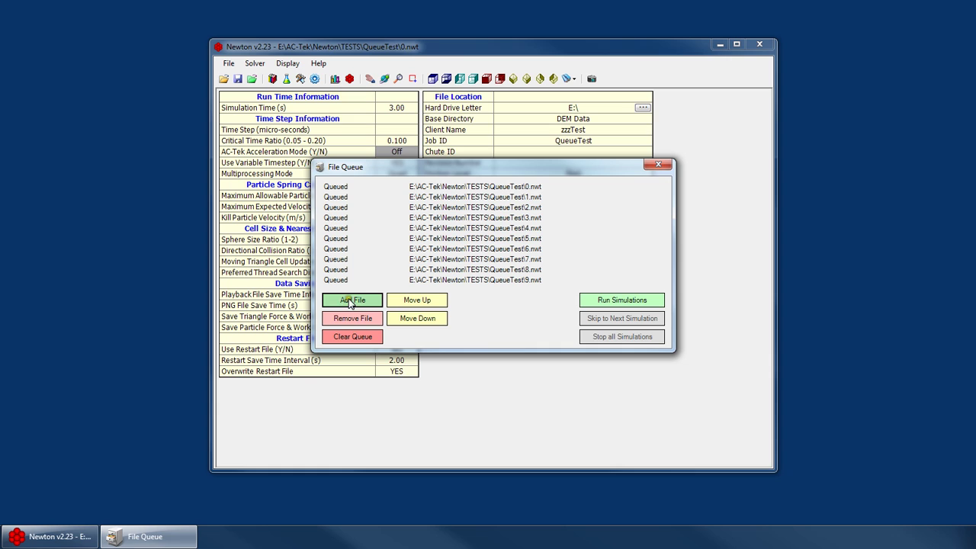
Move 9.nwt up two places in the queue, then back down to the end
left_click(345, 217)
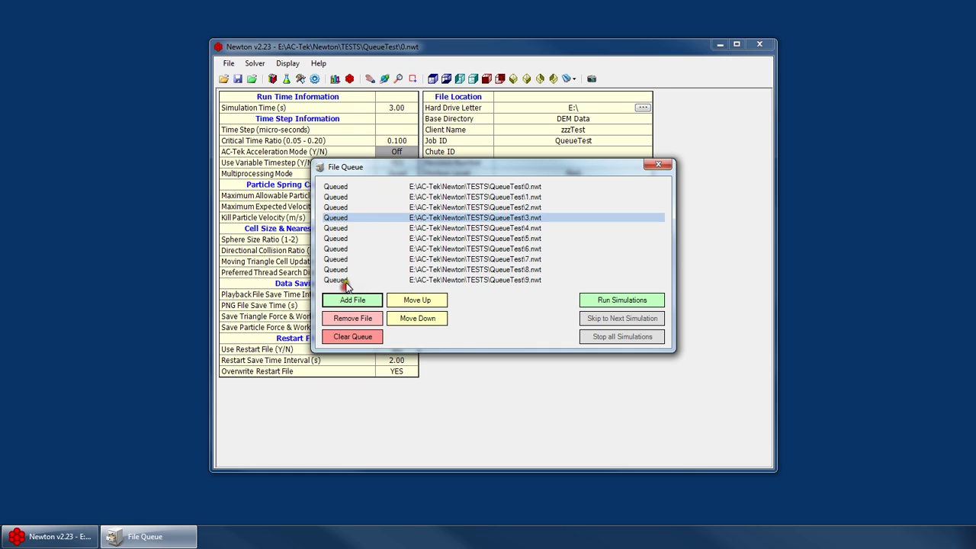
left_click(343, 279)
left_click(416, 300)
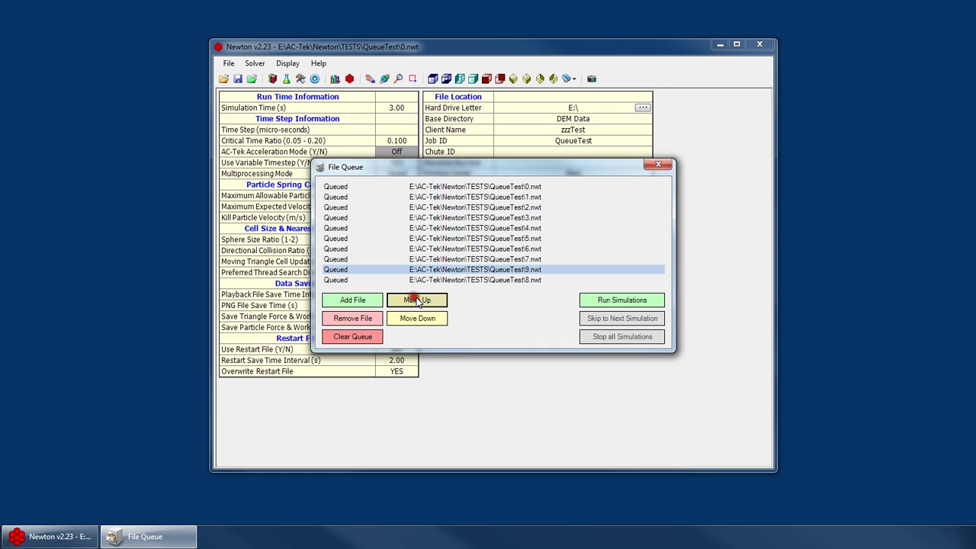
left_click(417, 300)
left_click(422, 319)
left_click(421, 318)
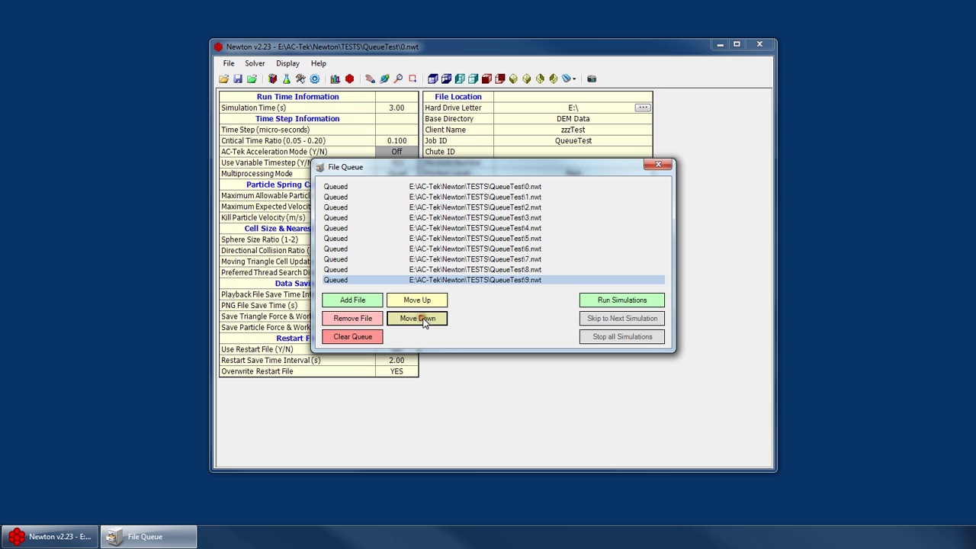
Run all queued simulations and place the file queue beside the live simulation window
left_click(653, 300)
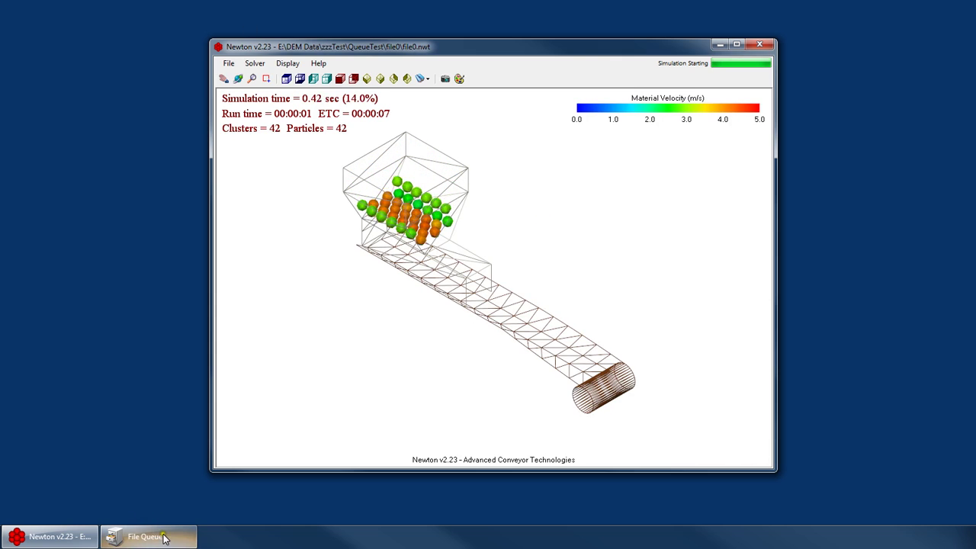
left_click(163, 538)
left_click_drag(486, 161, 653, 227)
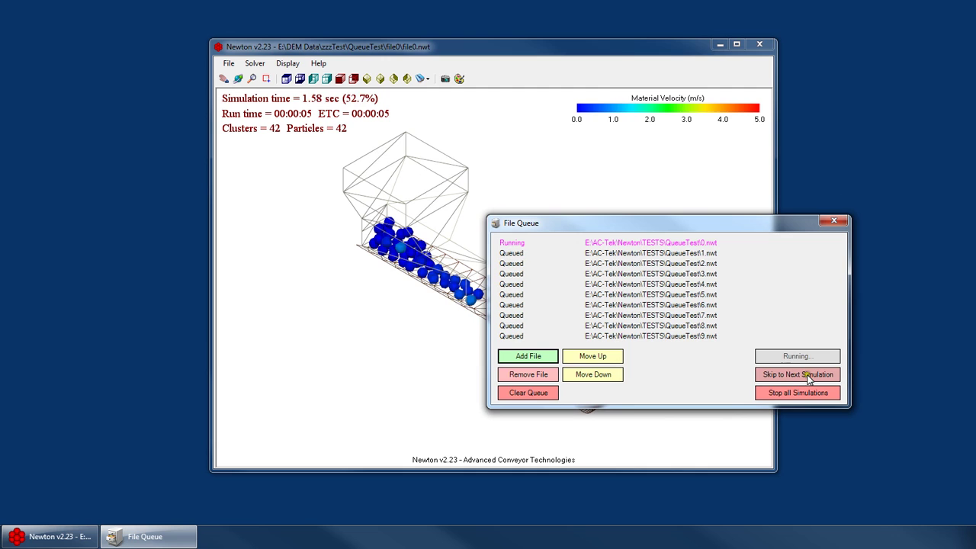
left_click_drag(609, 221, 670, 234)
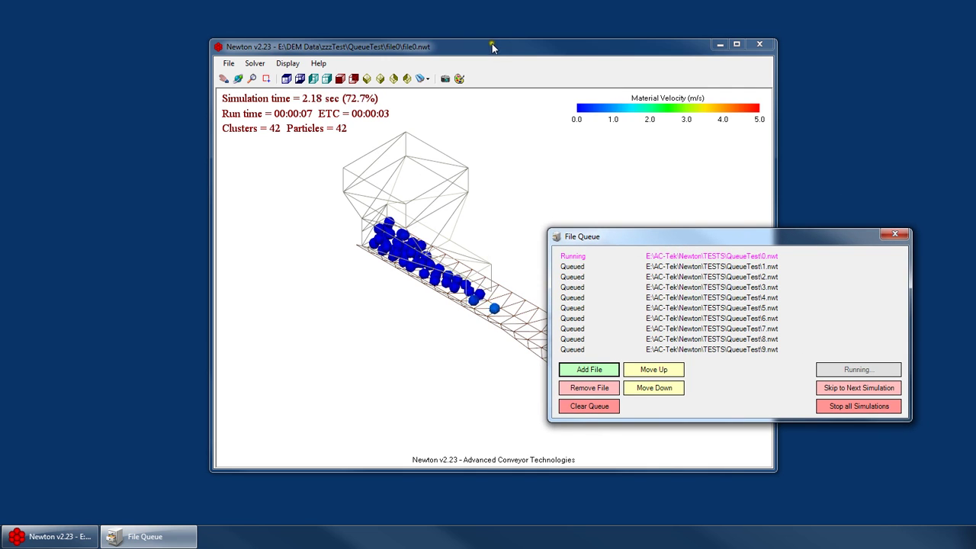
left_click_drag(492, 48, 351, 23)
left_click(732, 274)
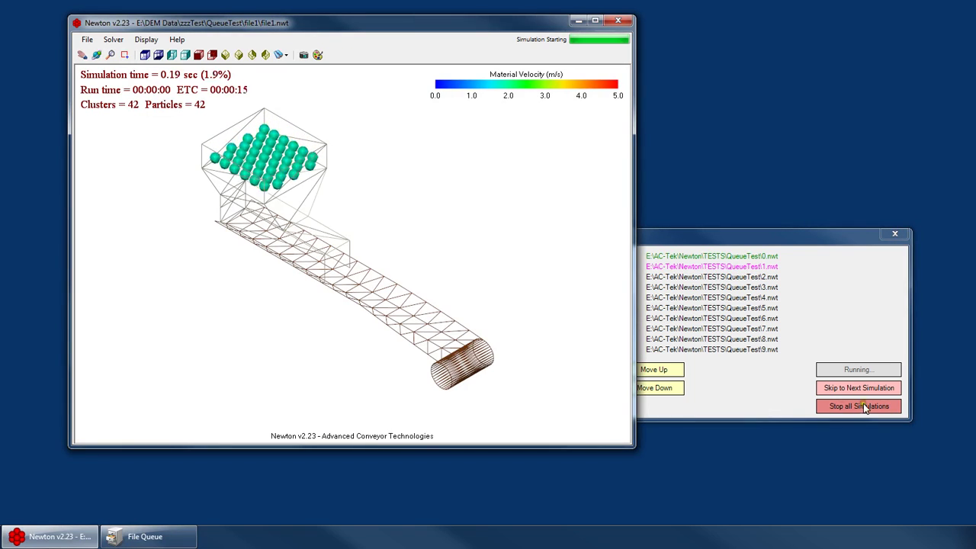
left_click(797, 284)
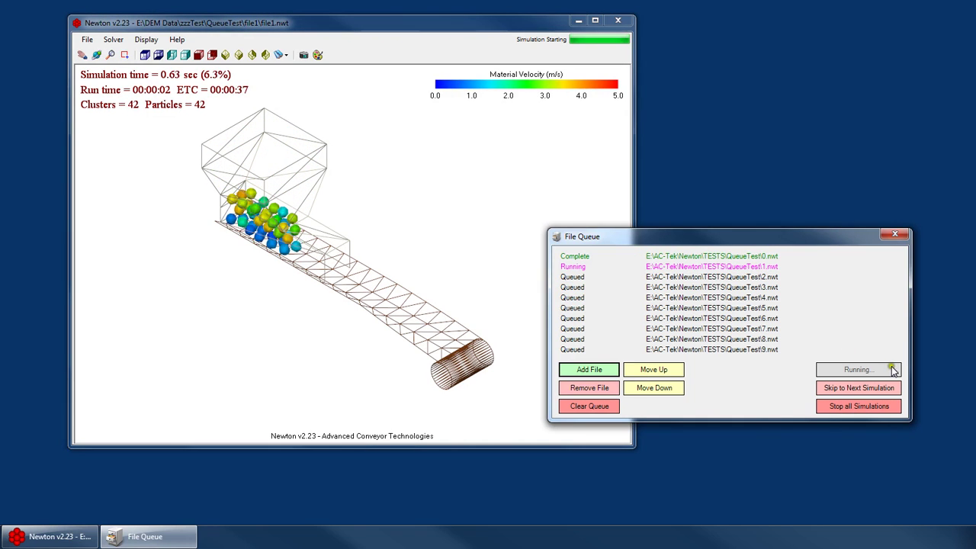
Skip the running 1.nwt and 2.nwt simulations, then narrow the simulation window
left_click(854, 387)
left_click(748, 350)
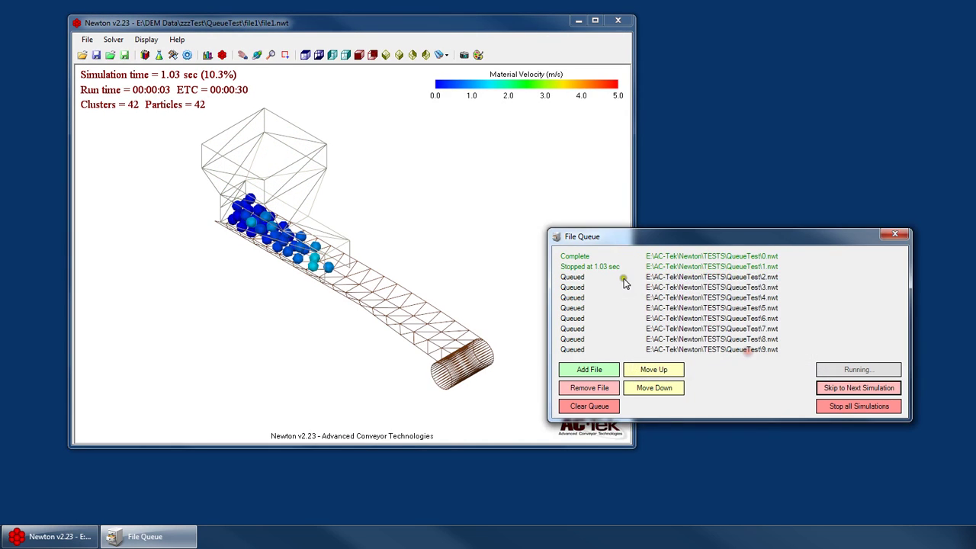
left_click(858, 388)
left_click(753, 355)
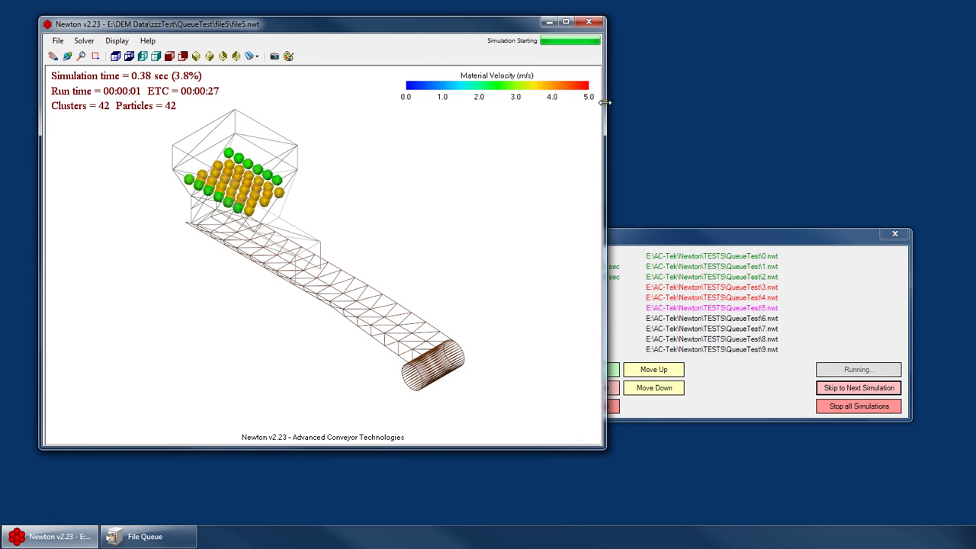
left_click_drag(604, 103, 525, 102)
Inspect the queue entries: stopped runs, No triangles, No particles, and the running file5
left_click(633, 288)
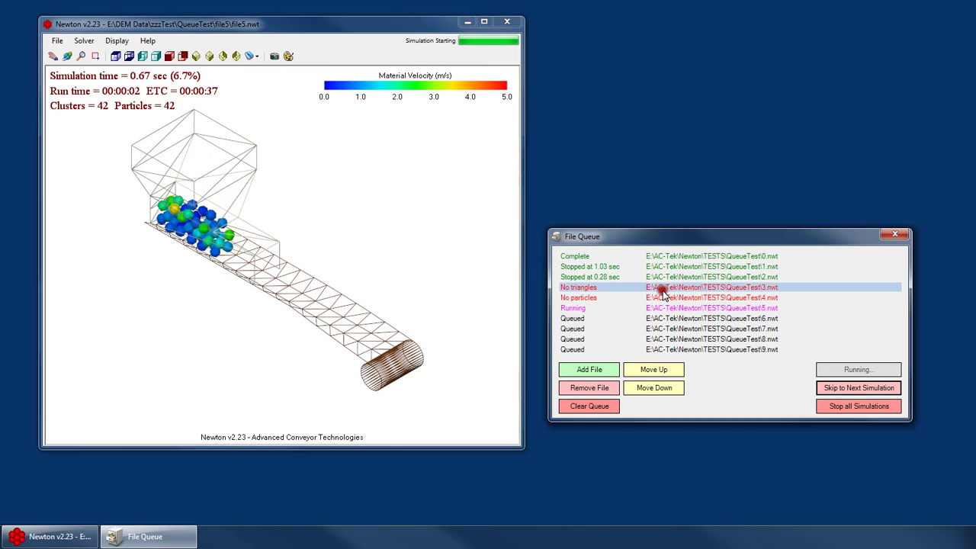
left_click(587, 297)
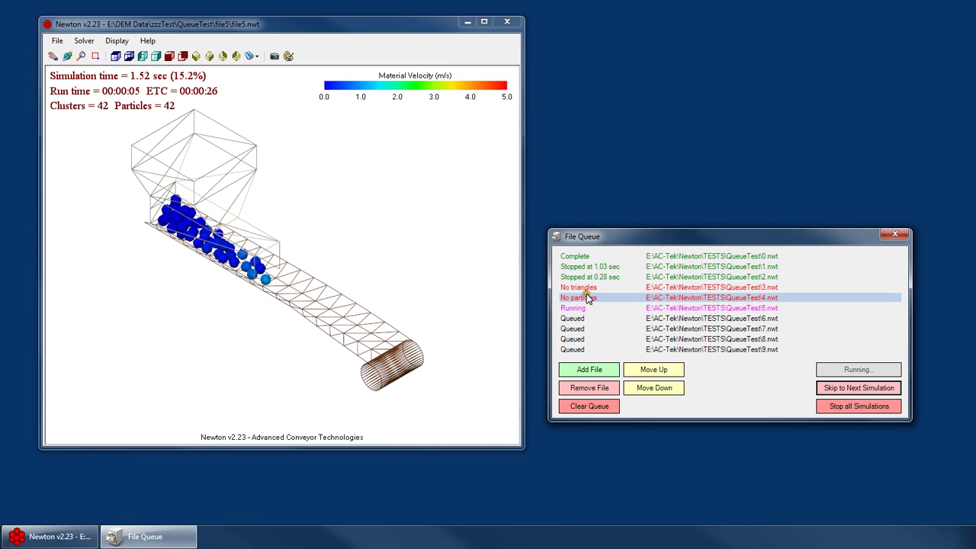
left_click(584, 267)
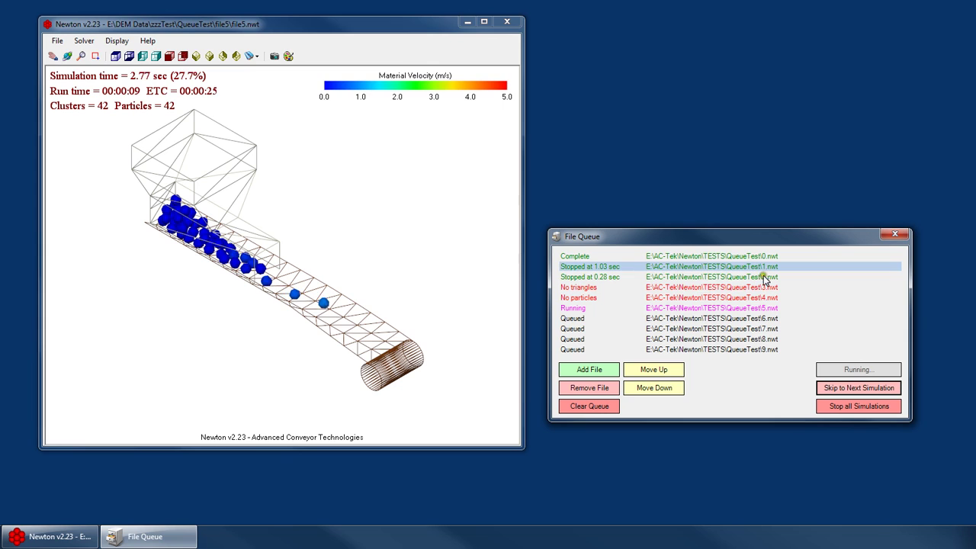
left_click(583, 276)
left_click(577, 290)
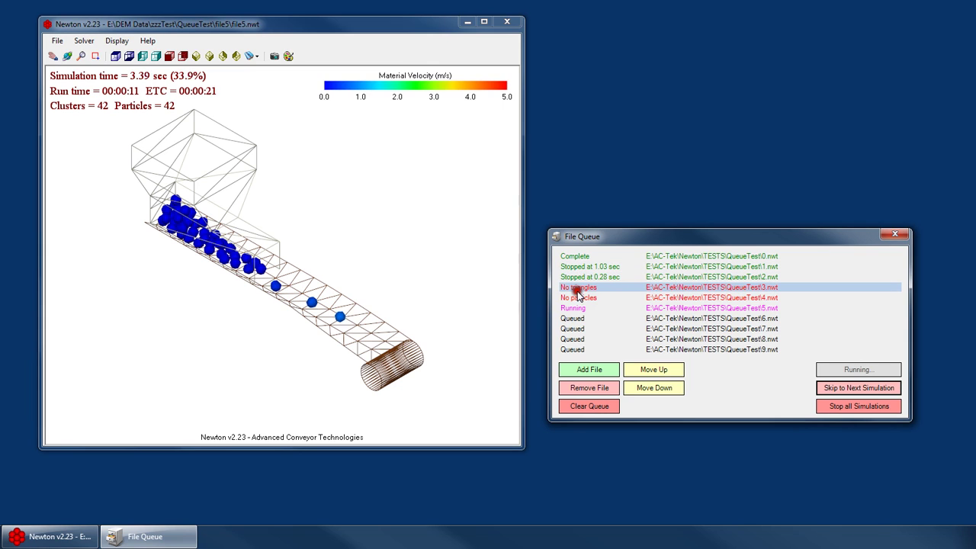
left_click(578, 298)
left_click(585, 289)
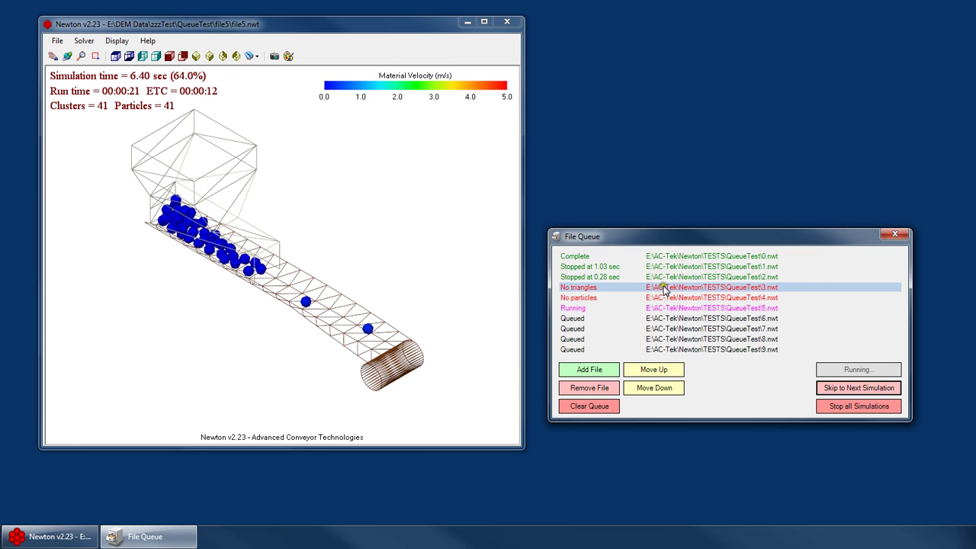
left_click(577, 308)
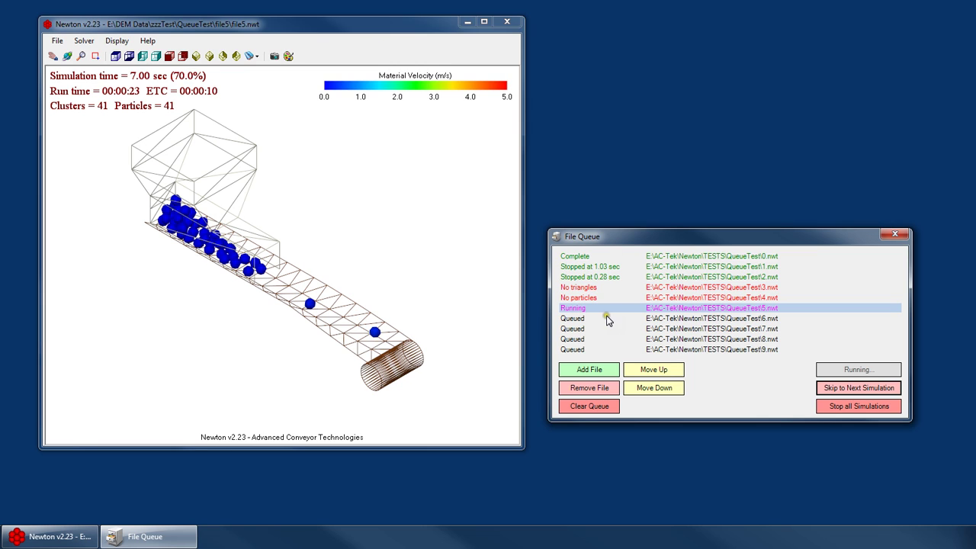
Move the file queue up and right, then select the running file5 entry
left_click_drag(628, 236, 648, 170)
left_click(609, 222)
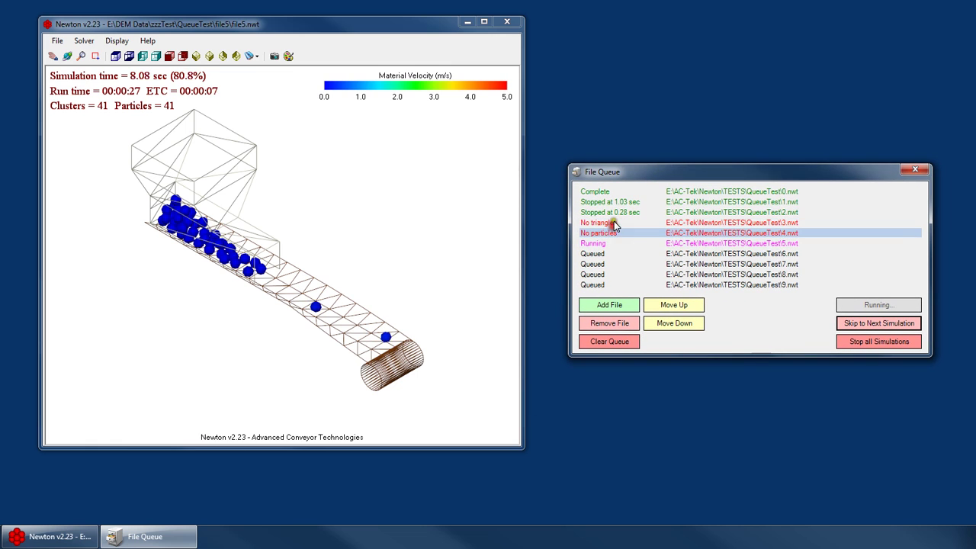
left_click(614, 223)
left_click(614, 229)
left_click(614, 223)
left_click(615, 229)
left_click(616, 225)
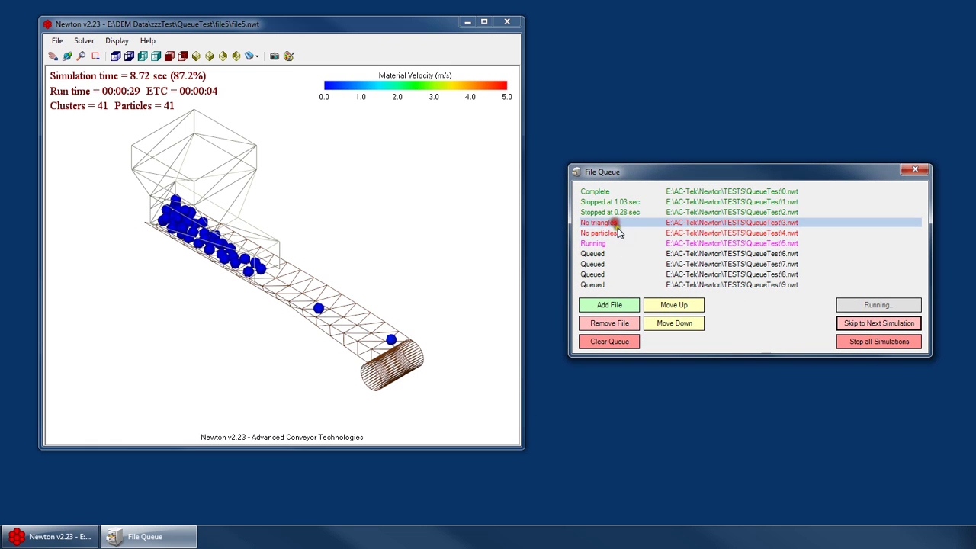
left_click(617, 233)
left_click(616, 243)
Skip the file5, file6 and file7 simulations, confirming each stop
left_click(856, 323)
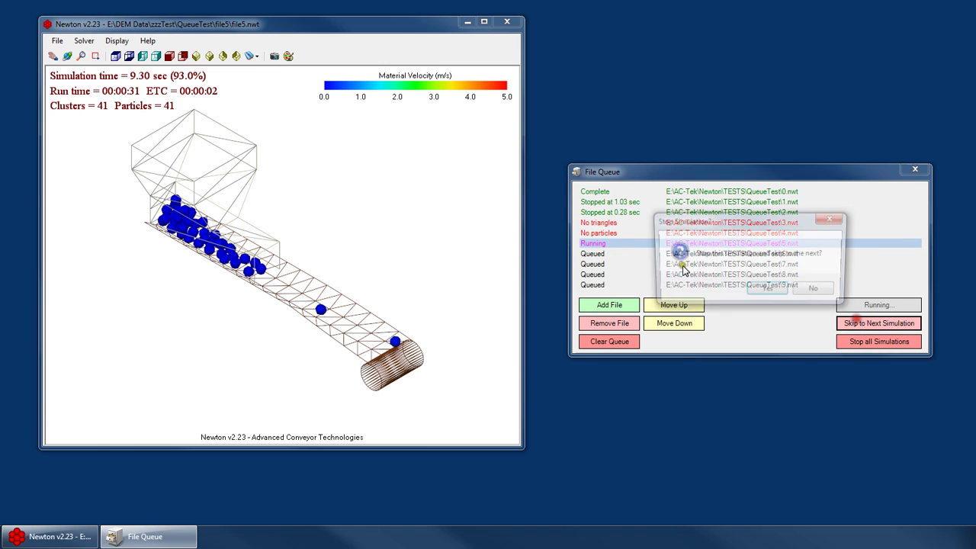
left_click(775, 290)
left_click(865, 323)
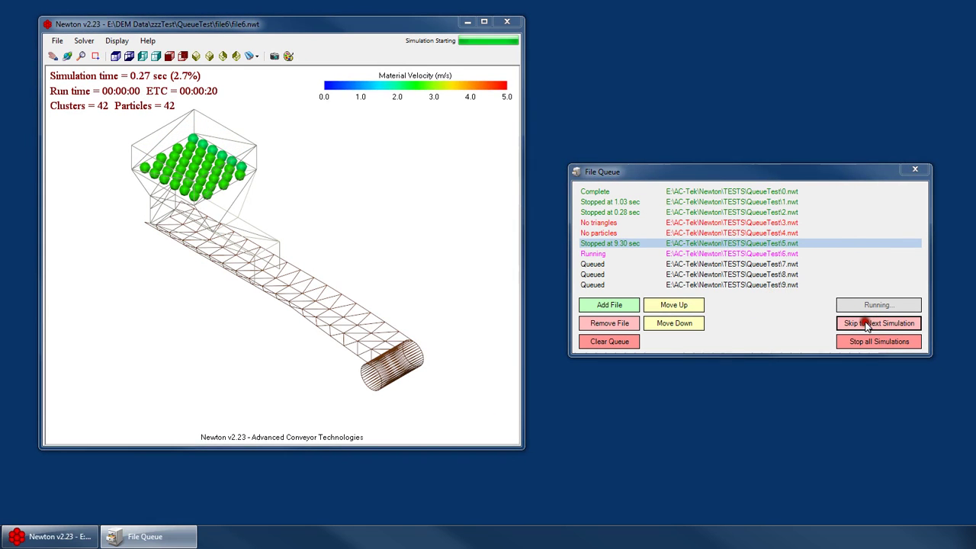
left_click(768, 290)
left_click(864, 324)
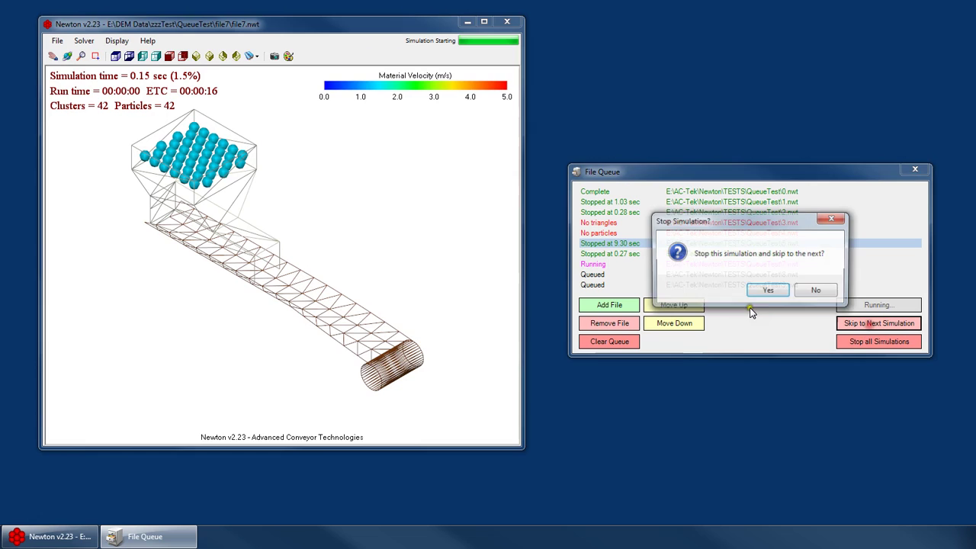
left_click(764, 292)
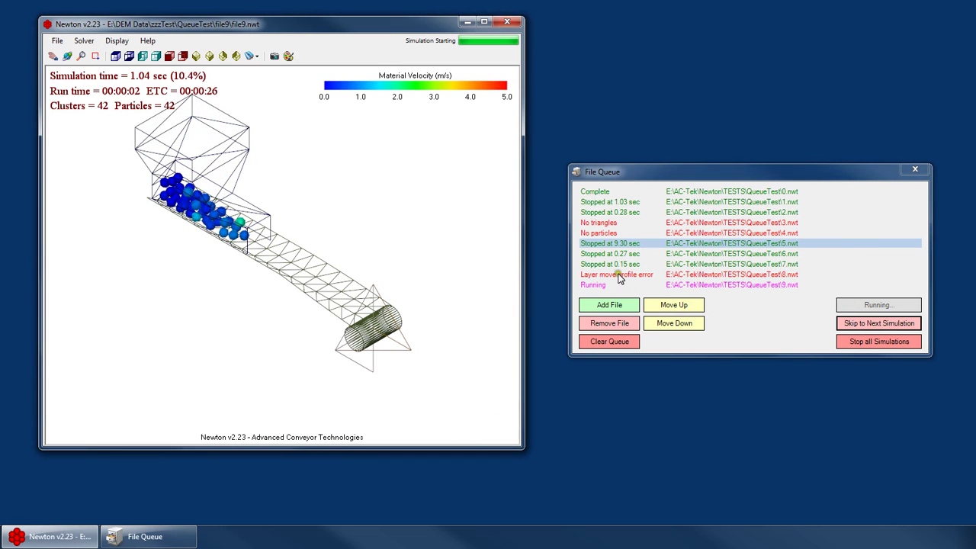
Cancel all remaining queued simulations, acknowledge completion, and open the Newton user manual
left_click(610, 275)
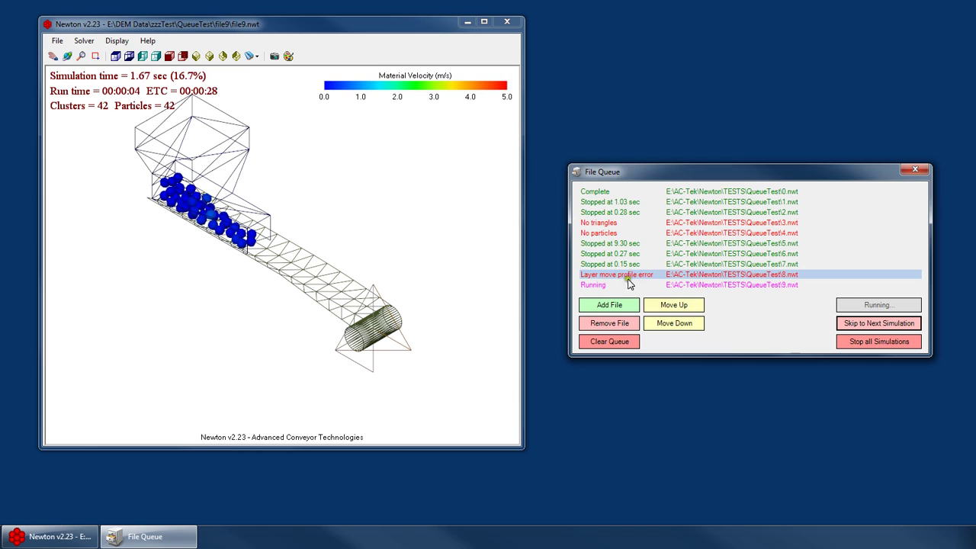
left_click(884, 344)
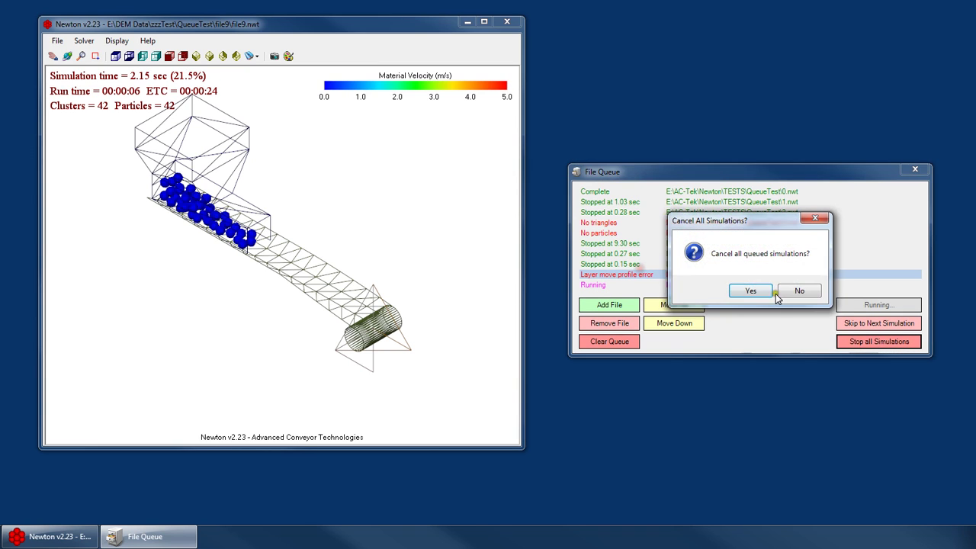
left_click(768, 292)
left_click(803, 292)
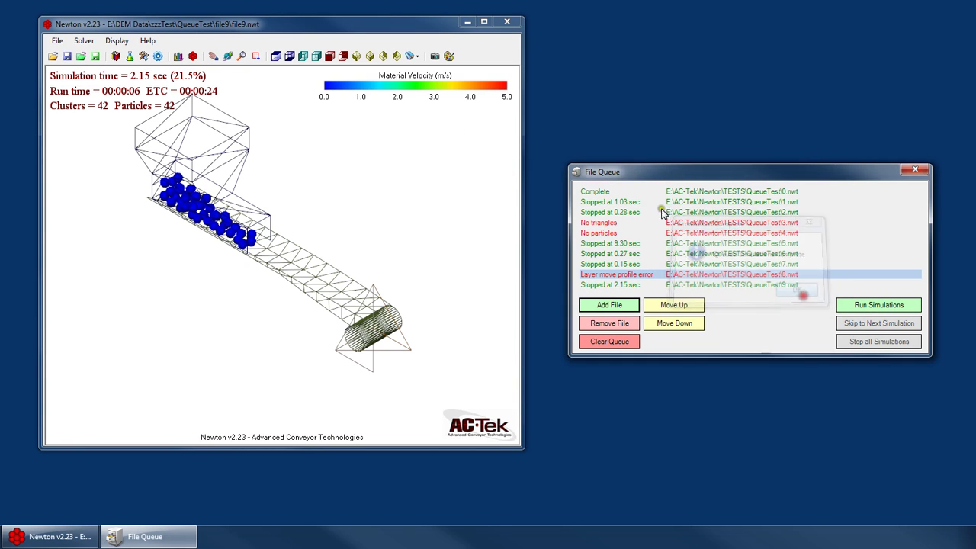
left_click(147, 41)
left_click(161, 57)
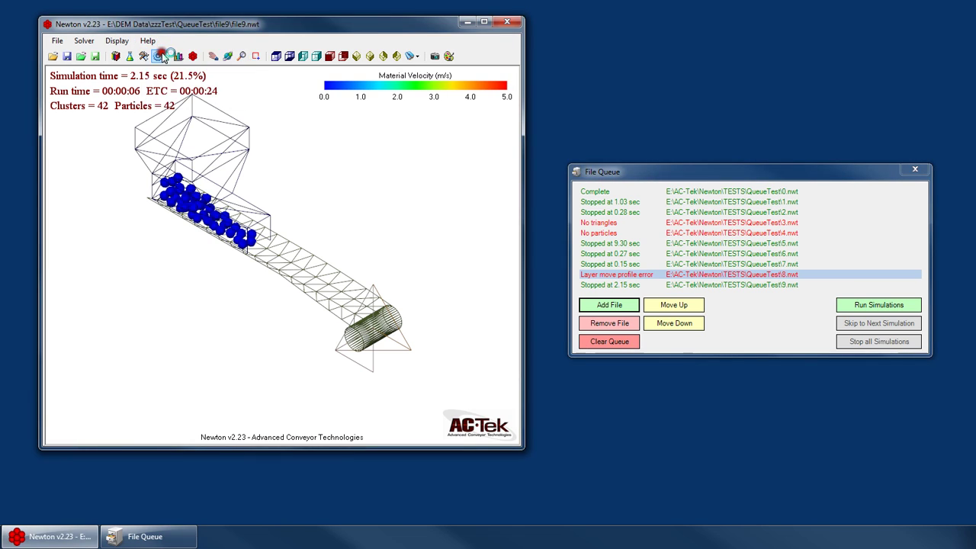
Jump to section 4.8 File Queuing from the manual's table of contents
scroll(488, 244, "down", 15)
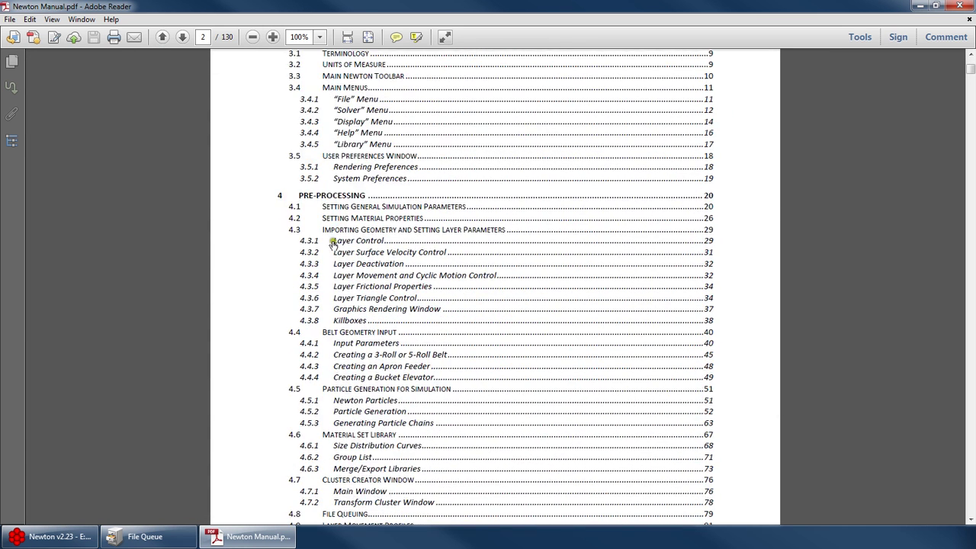
scroll(332, 242, "down", 5)
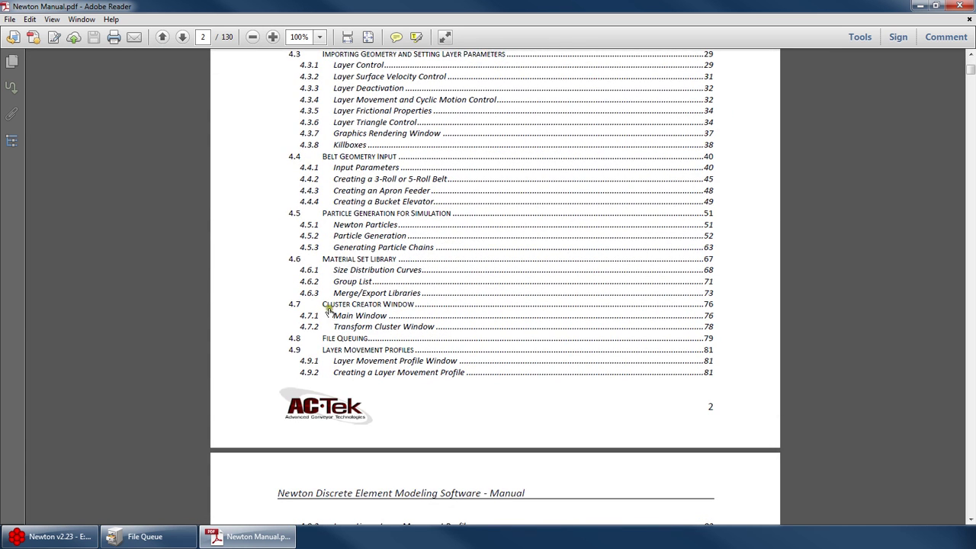
left_click(347, 339)
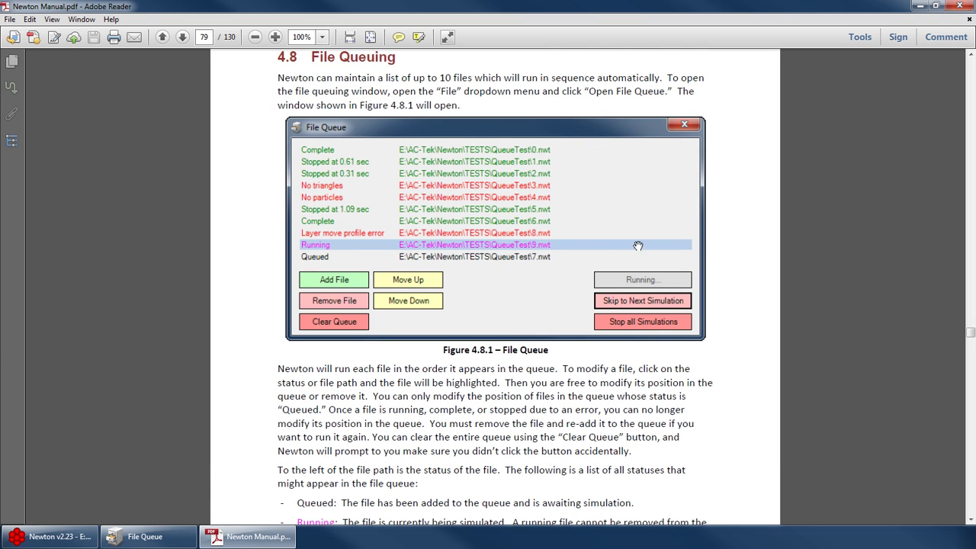
left_click(145, 535)
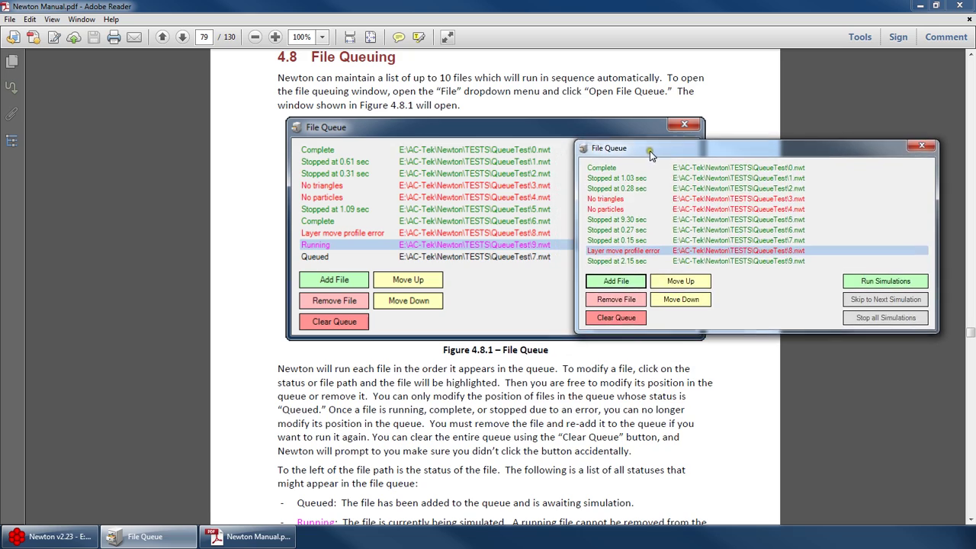
left_click(506, 400)
Scroll through the file-queue status list to the error explanations on page 80
scroll(506, 400, "down", 5)
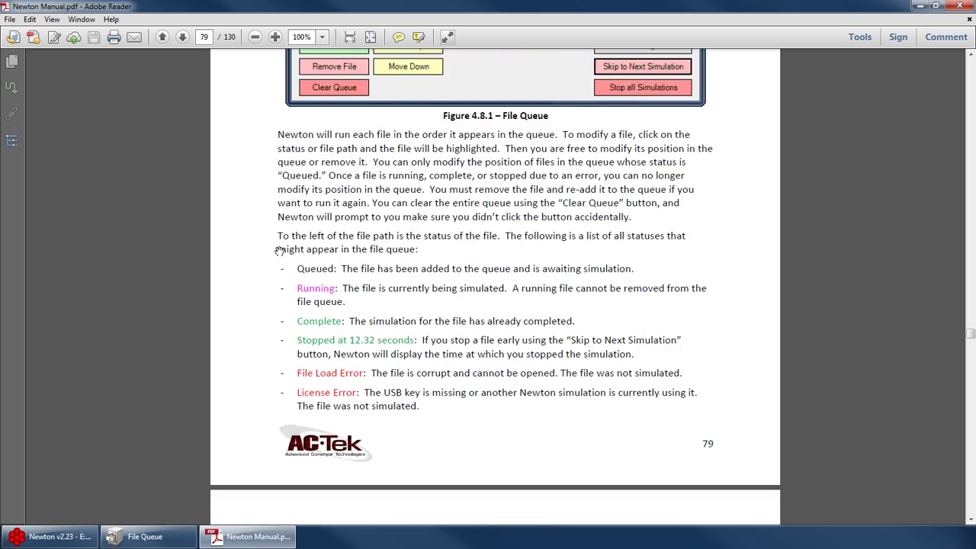
scroll(377, 170, "down", 3)
scroll(392, 169, "up", 5)
scroll(333, 227, "down", 5)
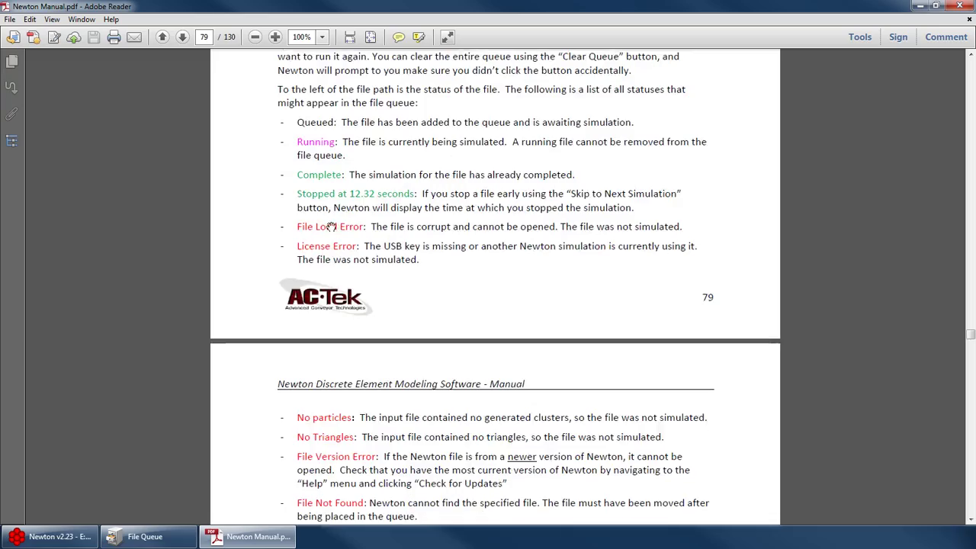
scroll(356, 303, "down", 9)
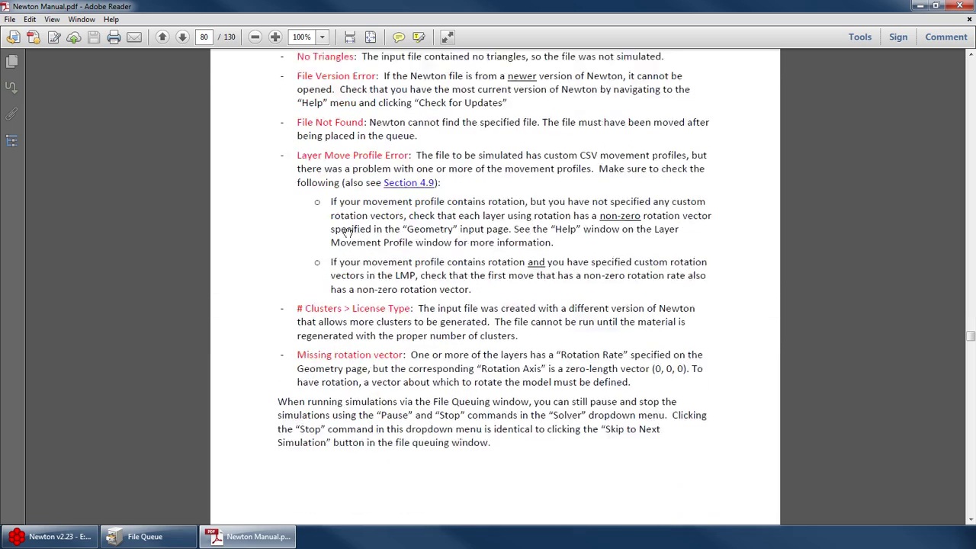
scroll(470, 386, "up", 5)
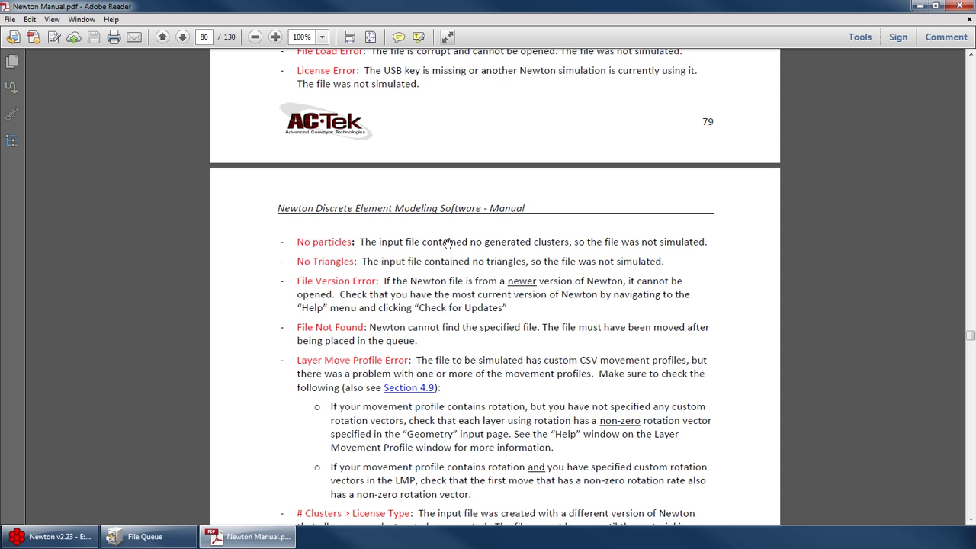
scroll(644, 246, "down", 6)
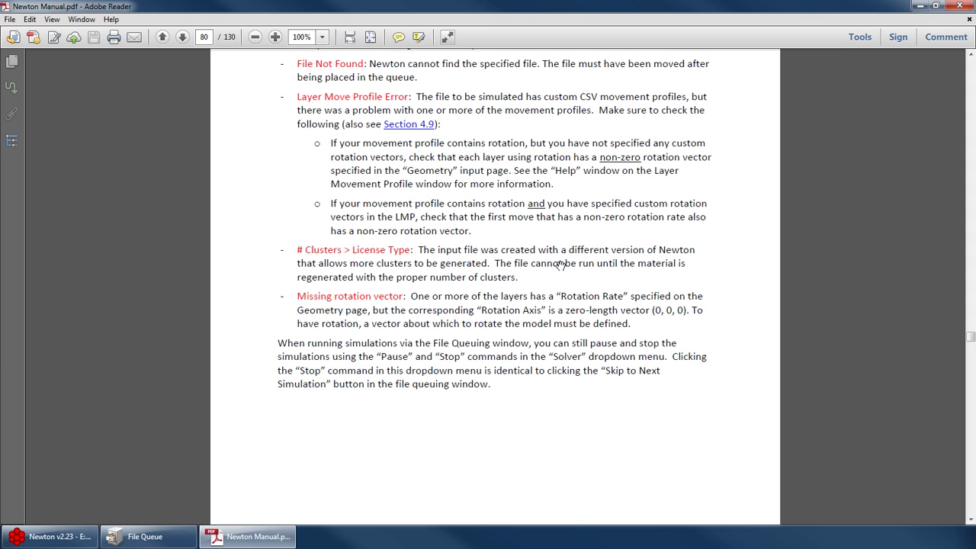
scroll(422, 260, "down", 1)
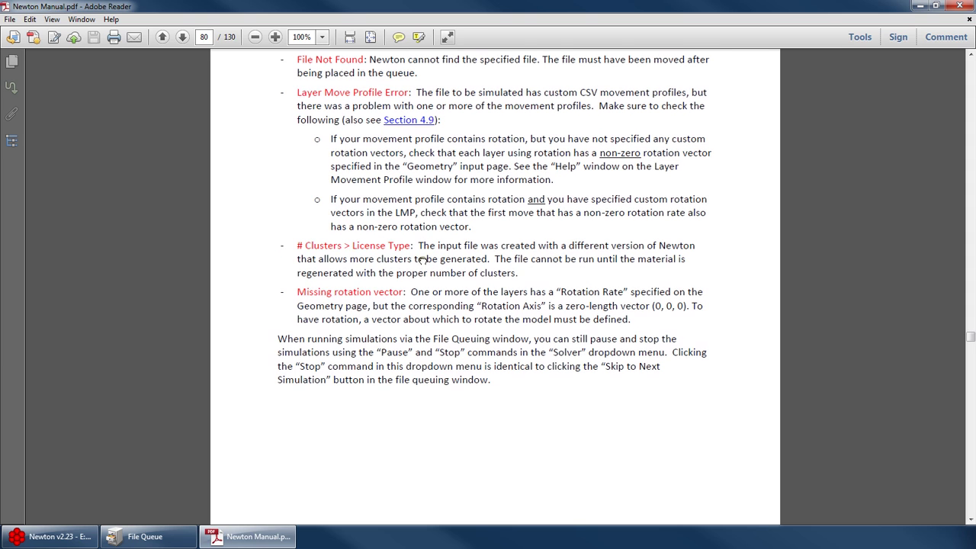
Close the manual and the file queue, and move the simulation window right and down
left_click(959, 6)
left_click_drag(850, 153, 704, 145)
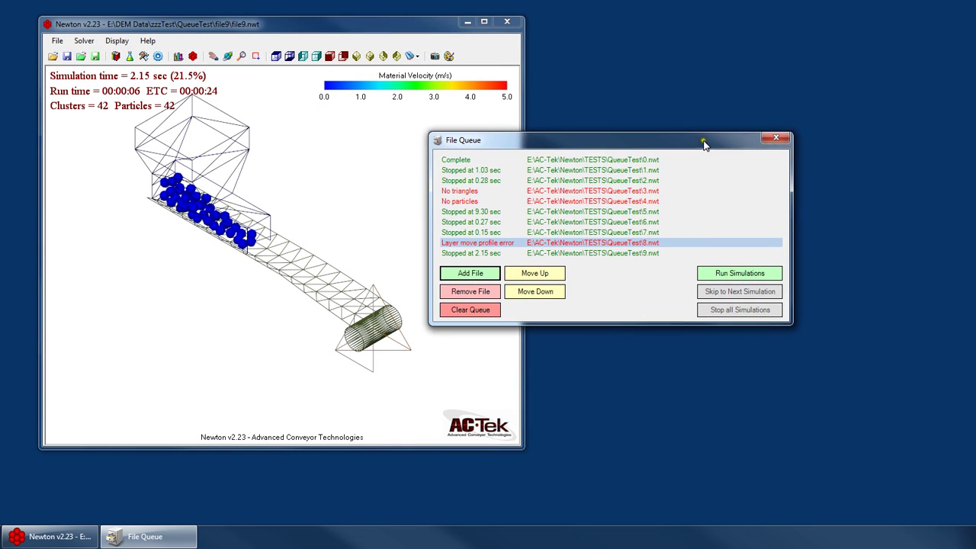
left_click(774, 140)
left_click_drag(337, 28, 394, 46)
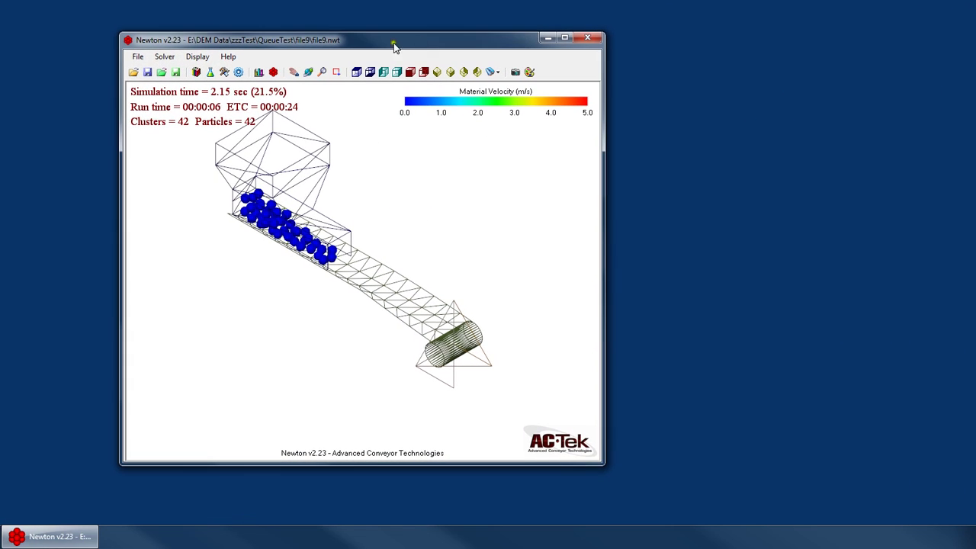
Open the WearTest.nwt model from the TESTS folder
left_click(141, 57)
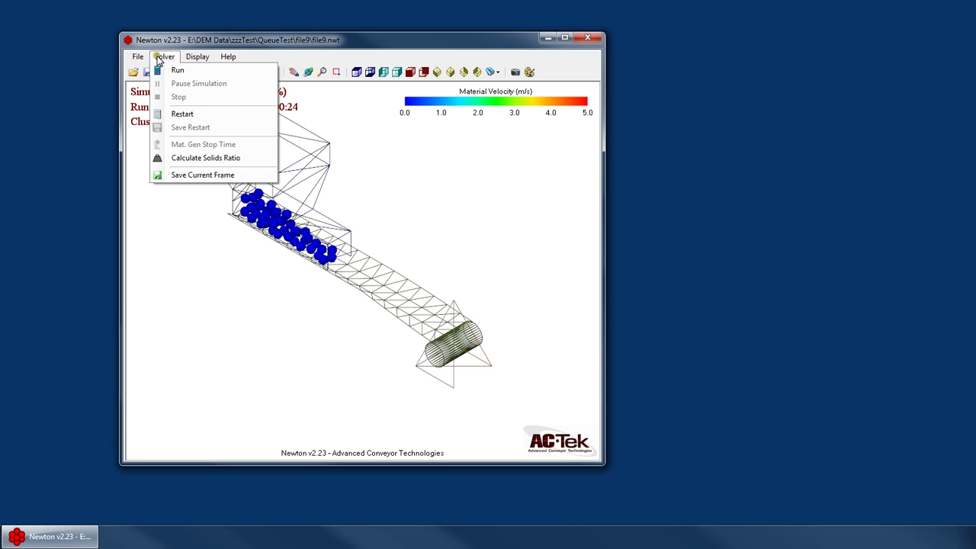
left_click(157, 61)
left_click(133, 72)
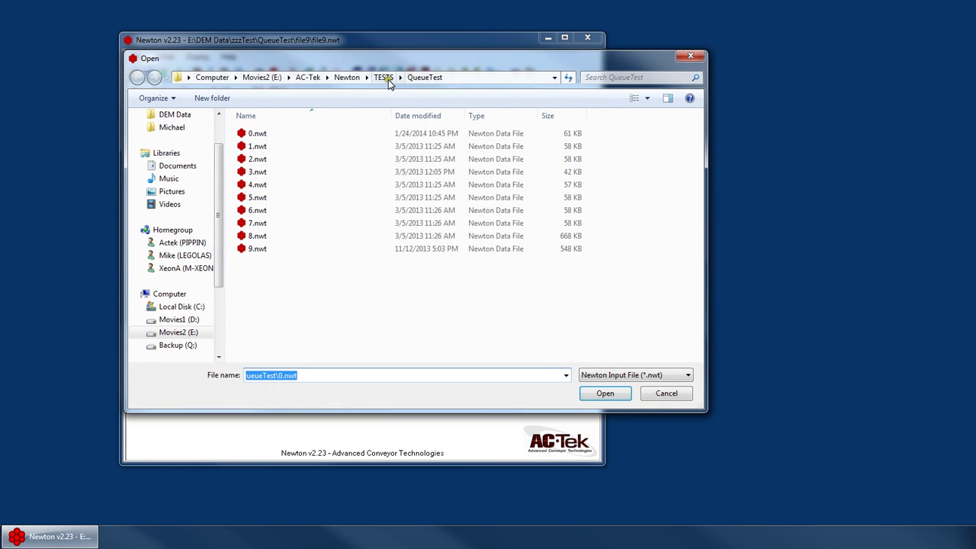
left_click(387, 79)
double_click(279, 288)
left_click(213, 71)
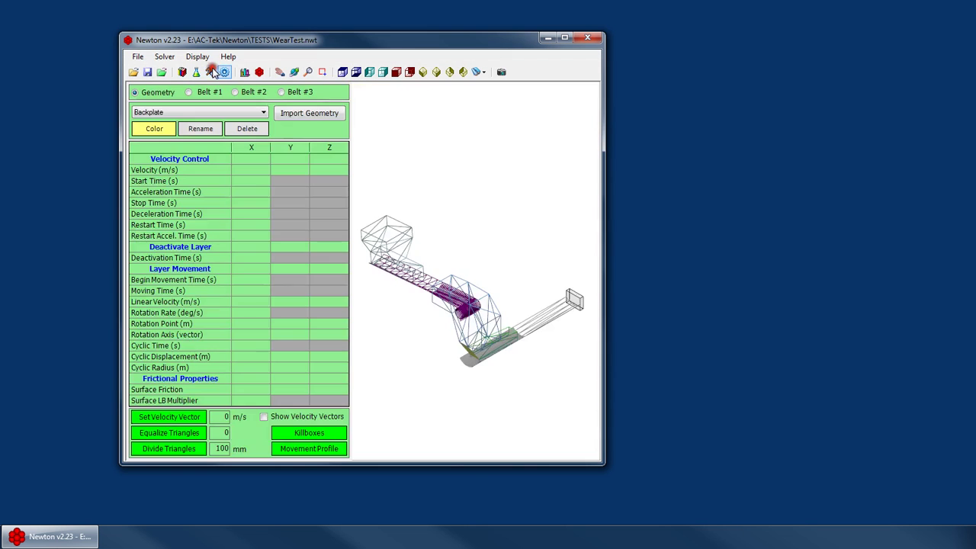
Maximize Newton, orbit the conveyor model, and show the General Variables run settings
double_click(452, 42)
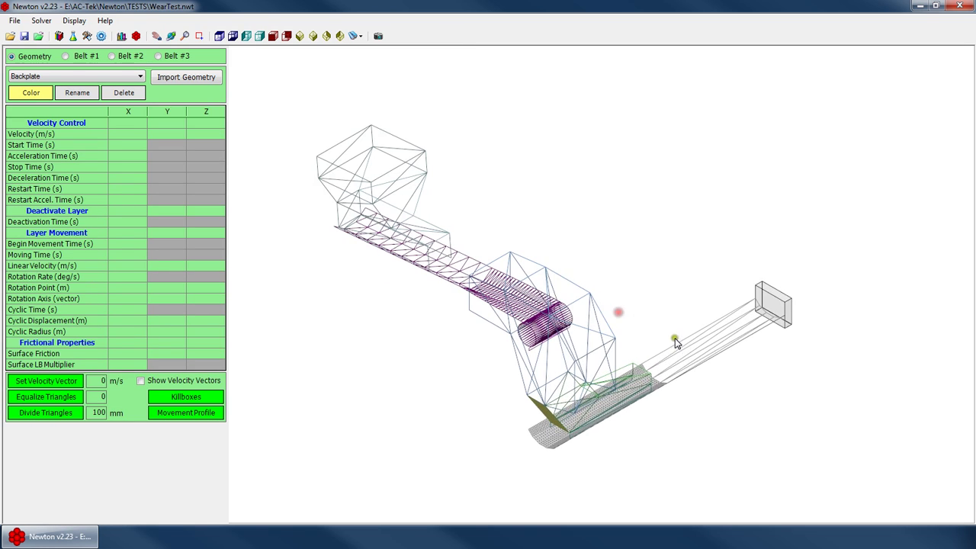
right_click(544, 236)
left_click(587, 269)
right_click(602, 233)
left_click(631, 256)
left_click_drag(625, 267, 397, 300)
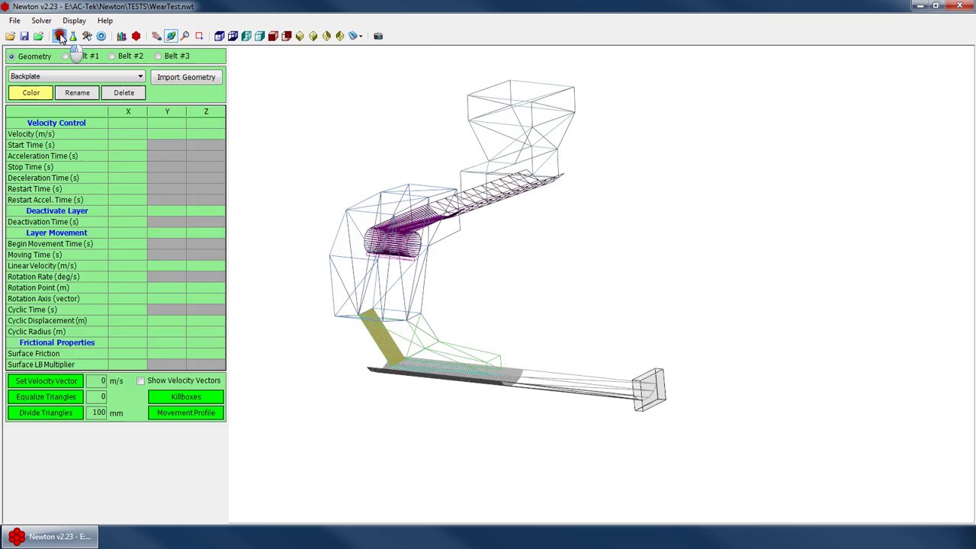
left_click(59, 35)
Run the WearTest simulation from the Solver menu and move the folder window aside
left_click(41, 21)
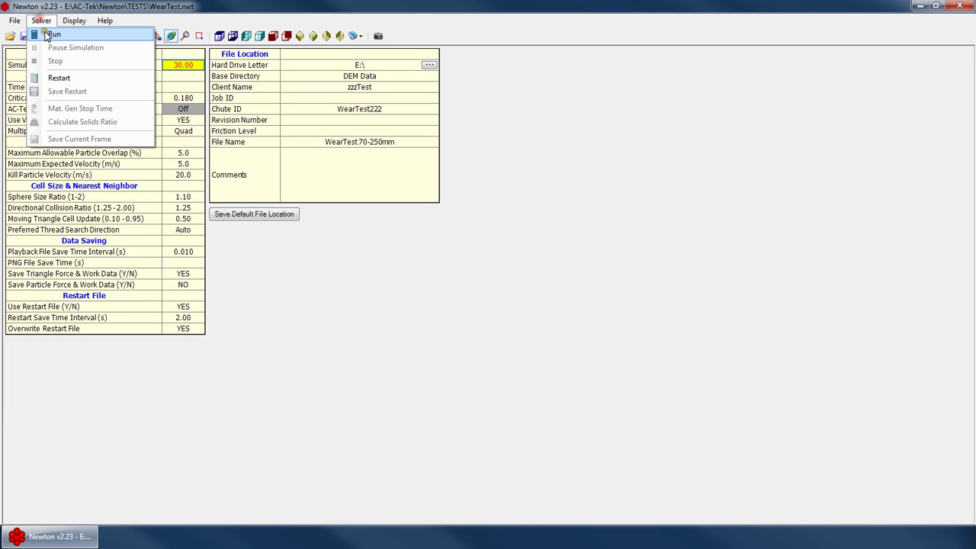
left_click(51, 34)
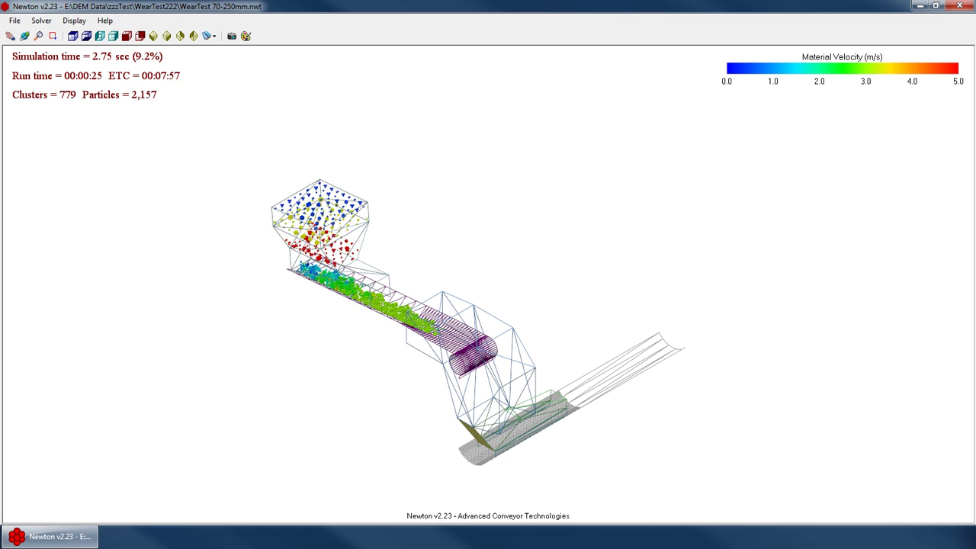
left_click_drag(601, 80, 695, 87)
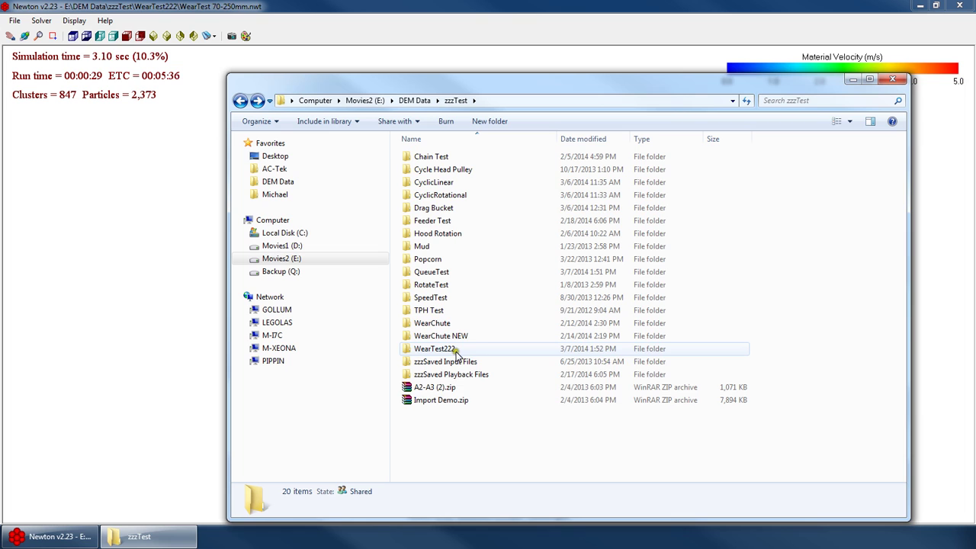
Open the WearTest222 folder and move its window up and right
double_click(455, 350)
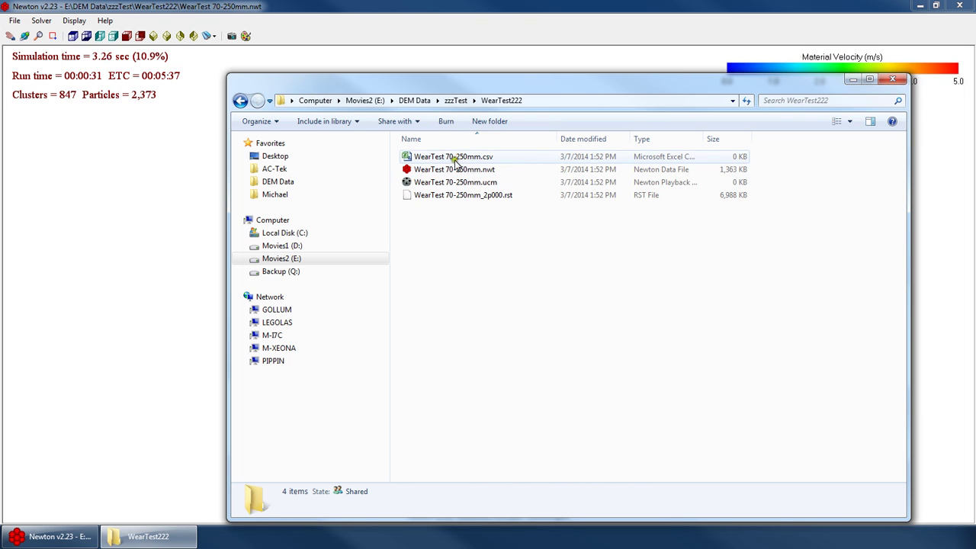
left_click_drag(455, 201, 464, 152)
left_click(492, 233)
left_click_drag(535, 230, 492, 241)
left_click_drag(493, 79, 540, 63)
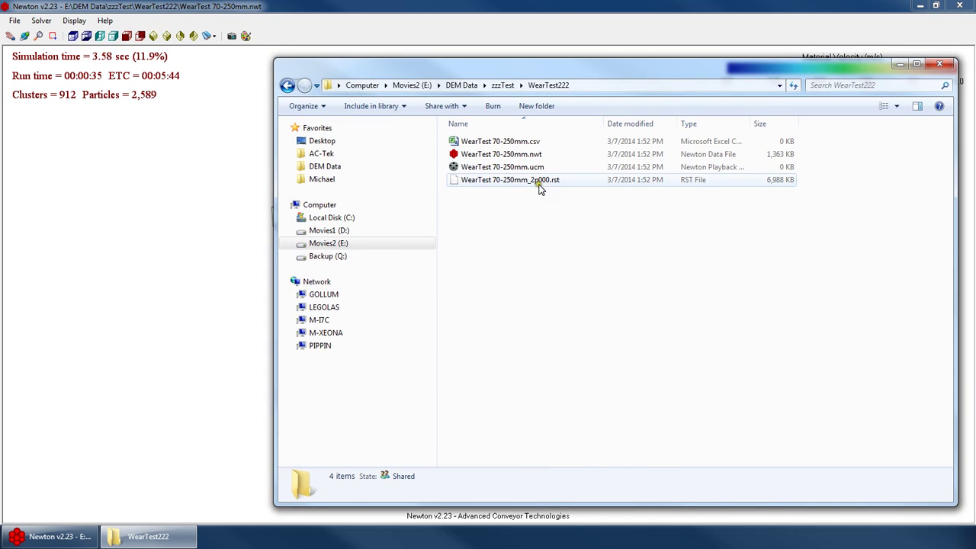
Inspect the nwt, ucm, rst and csv output files one by one
left_click(441, 151)
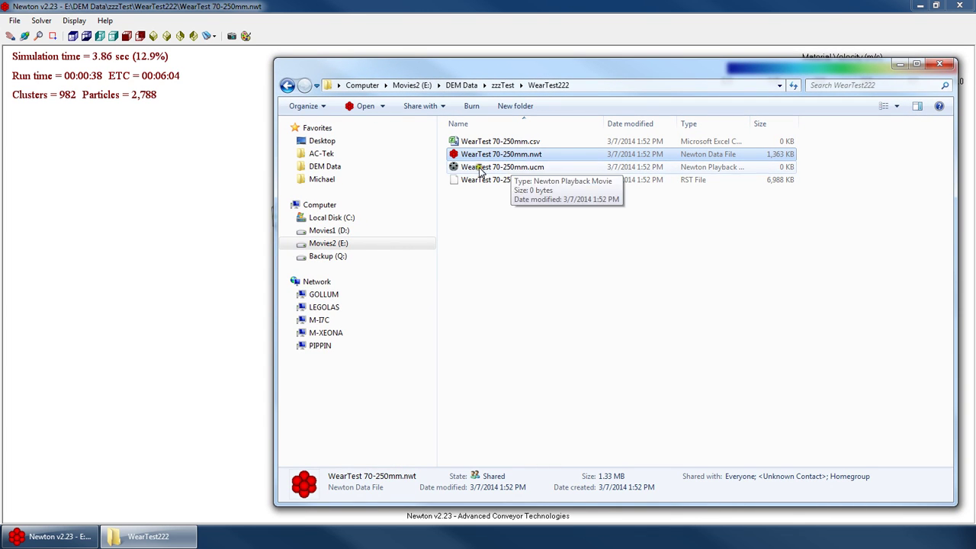
left_click(522, 168)
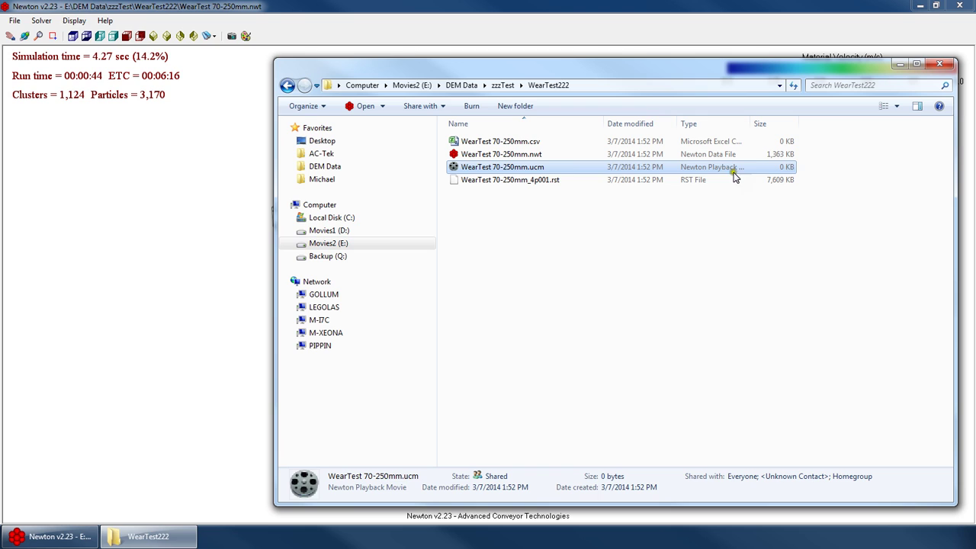
left_click(506, 181)
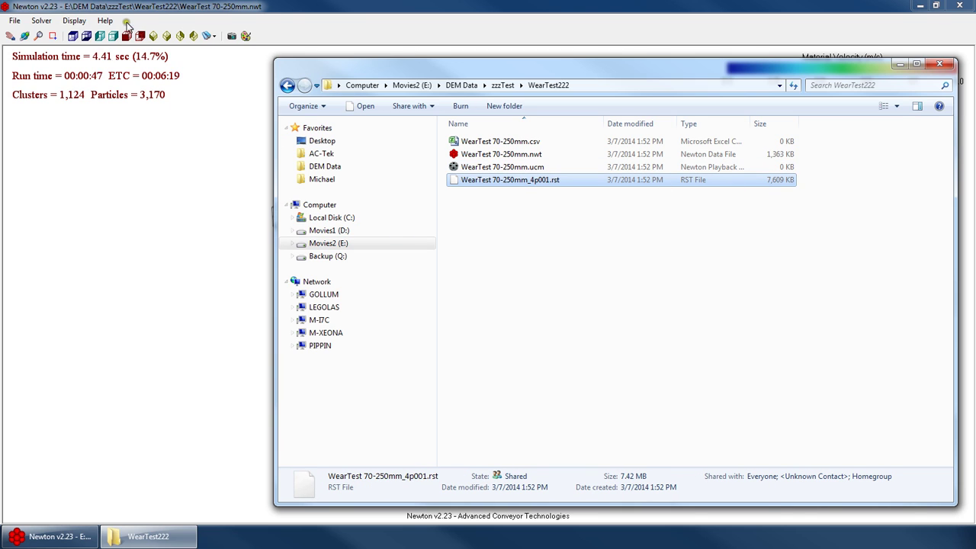
left_click(512, 142)
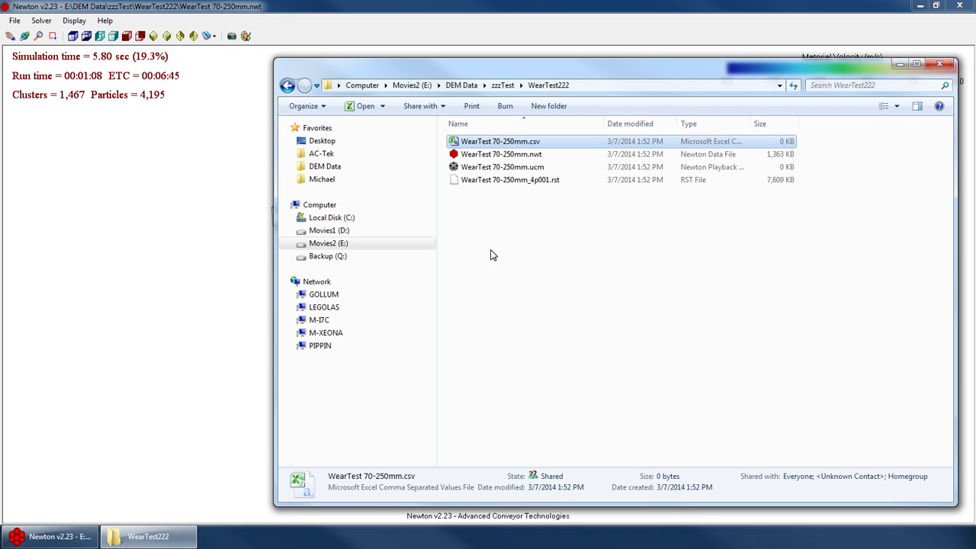
left_click(503, 167)
left_click(518, 145)
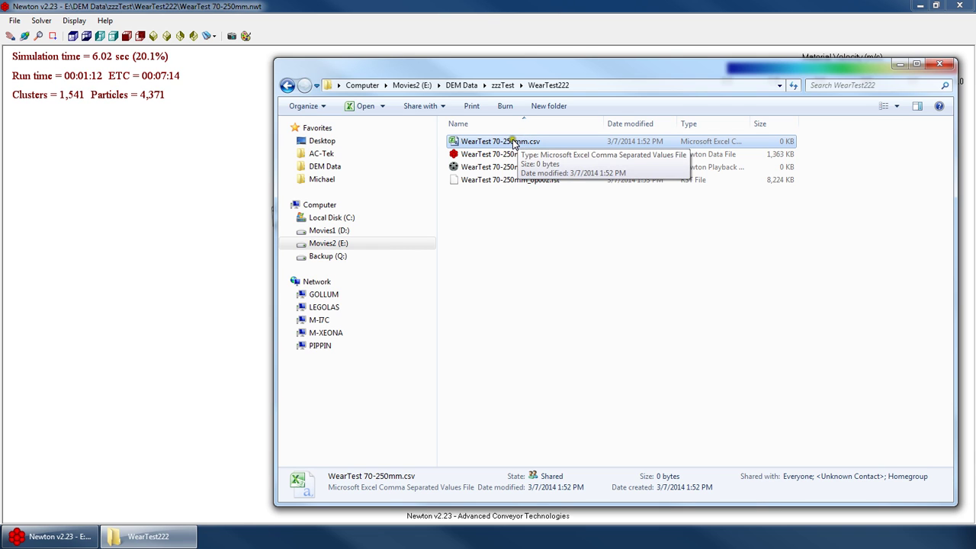
left_click(482, 167)
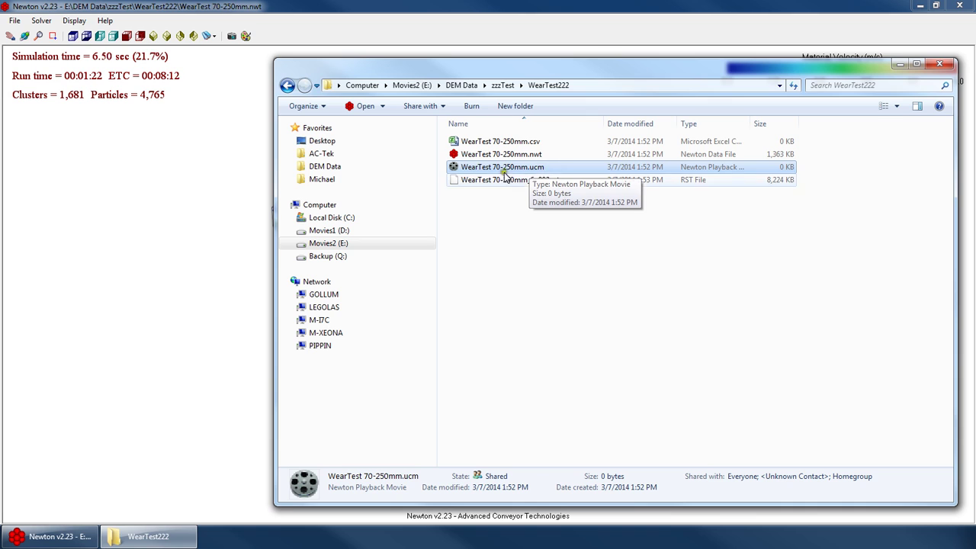
left_click(512, 142)
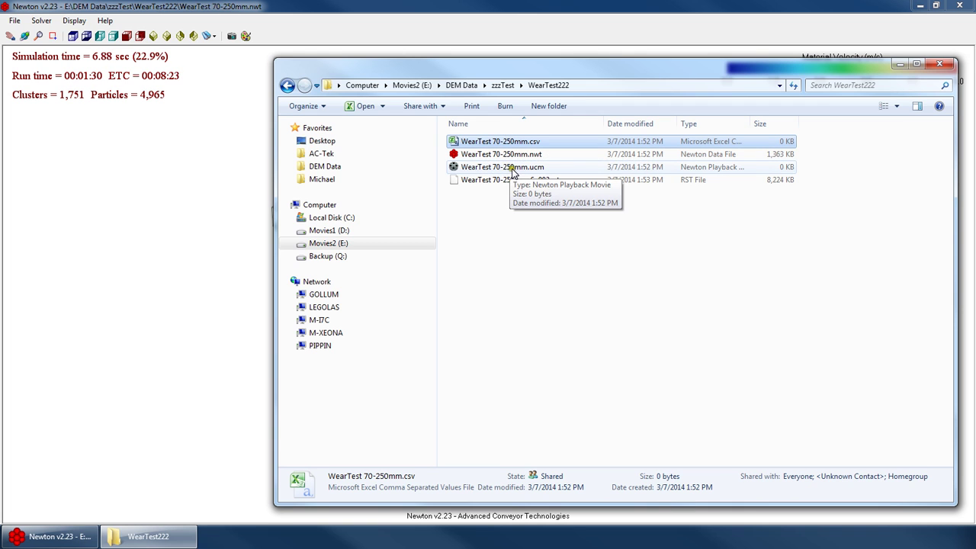
left_click(546, 179)
left_click(523, 167)
left_click(526, 155)
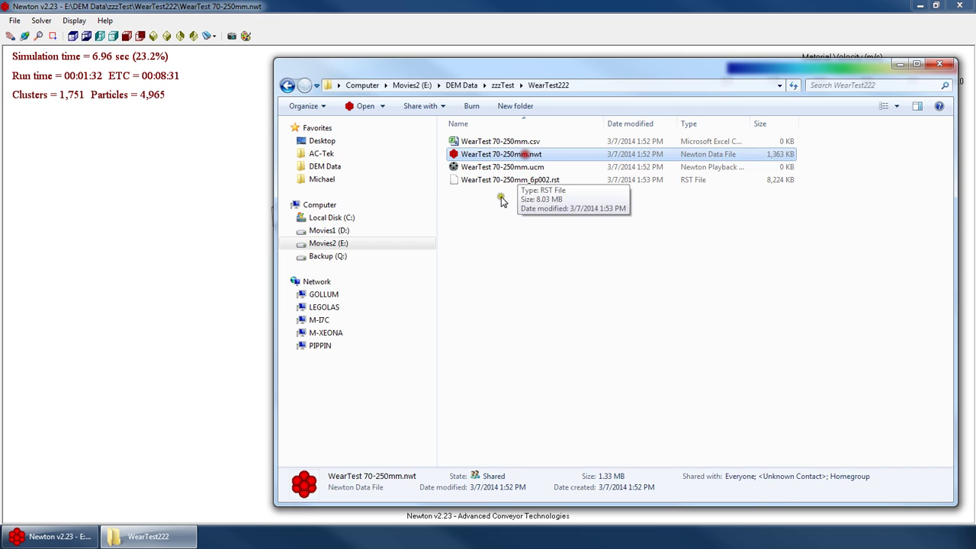
Refresh the folder listing to show the growing csv and ucm file sizes
right_click(497, 185)
left_click(537, 230)
right_click(525, 228)
left_click(556, 272)
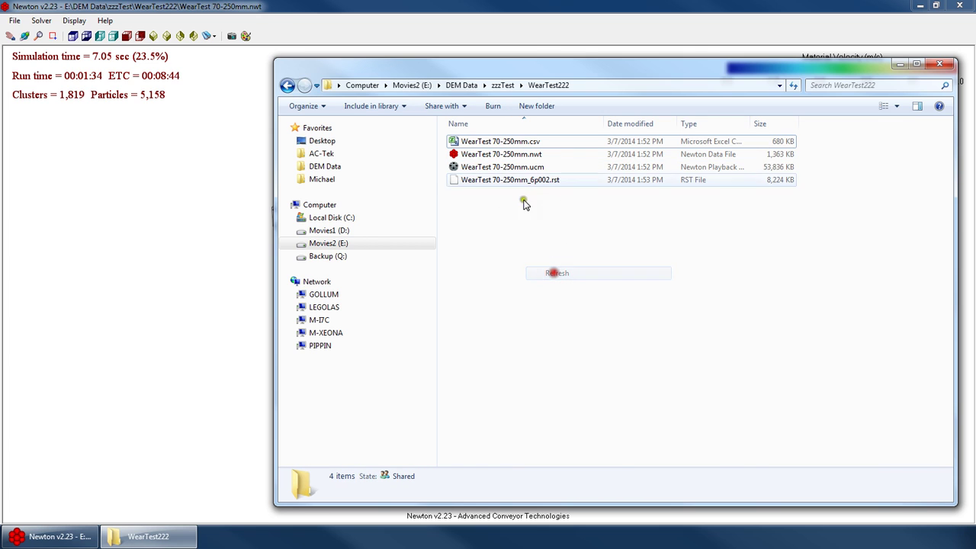
left_click(519, 168)
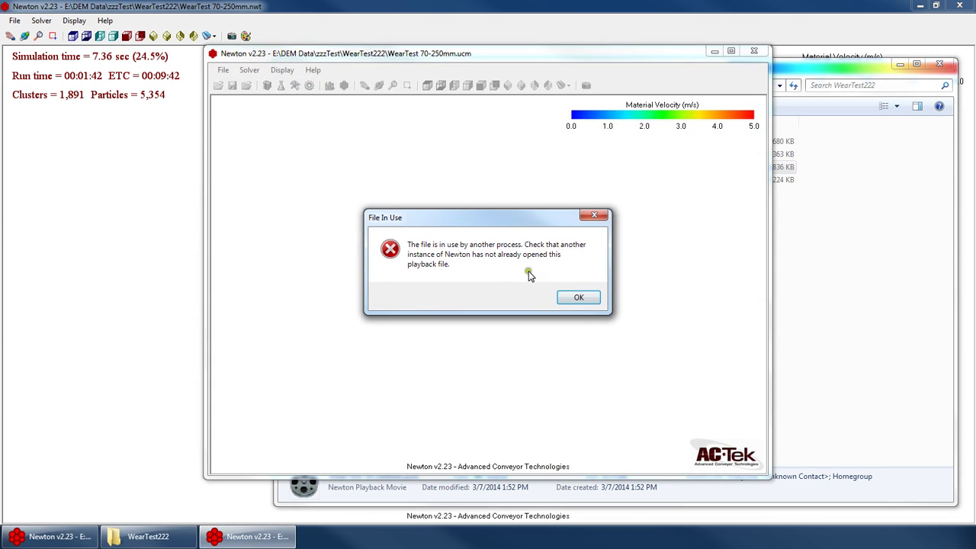
left_click(578, 299)
left_click(838, 283)
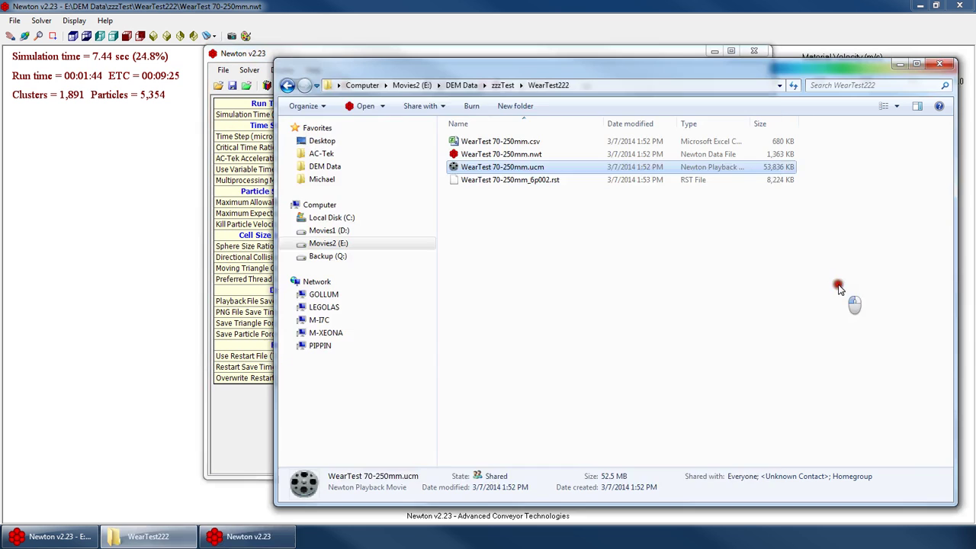
left_click(534, 192)
left_click(235, 71)
key("alt+F4")
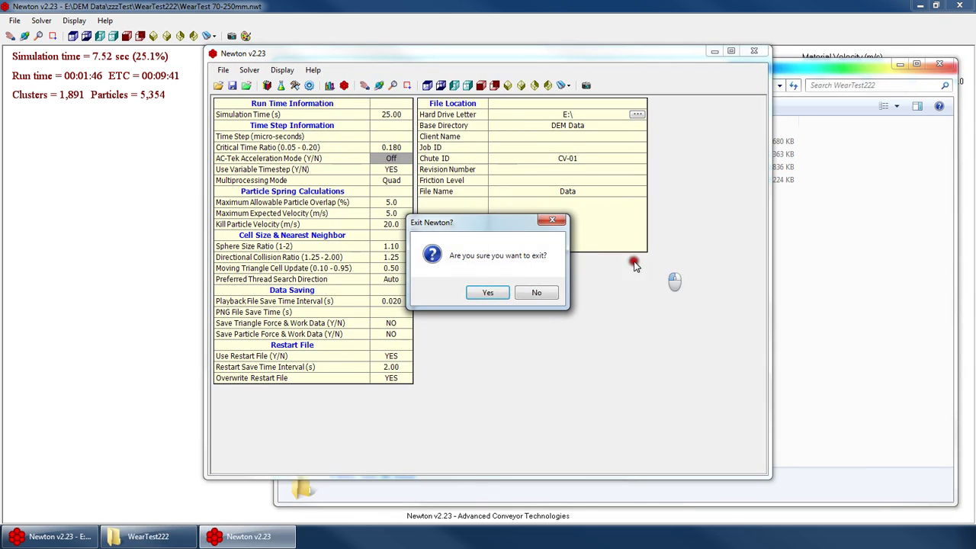
left_click(507, 294)
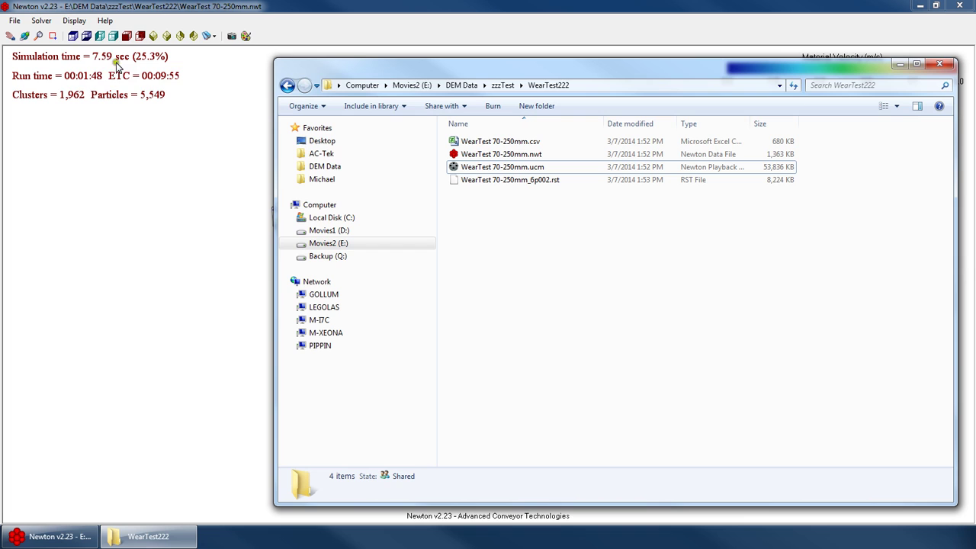
Copy and paste WearTest 70-250mm.ucm to create a duplicate in the same folder
left_click(550, 174)
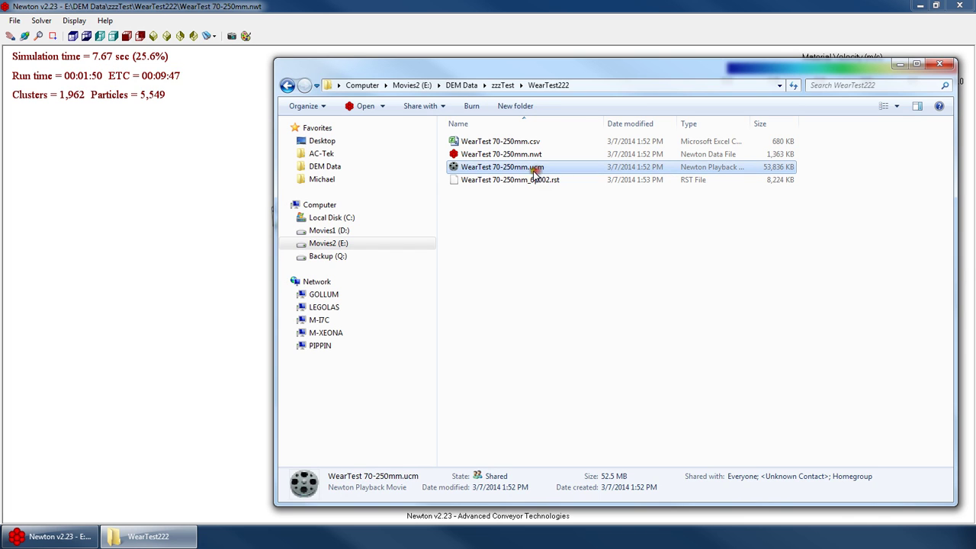
right_click(532, 170)
left_click(560, 325)
right_click(500, 229)
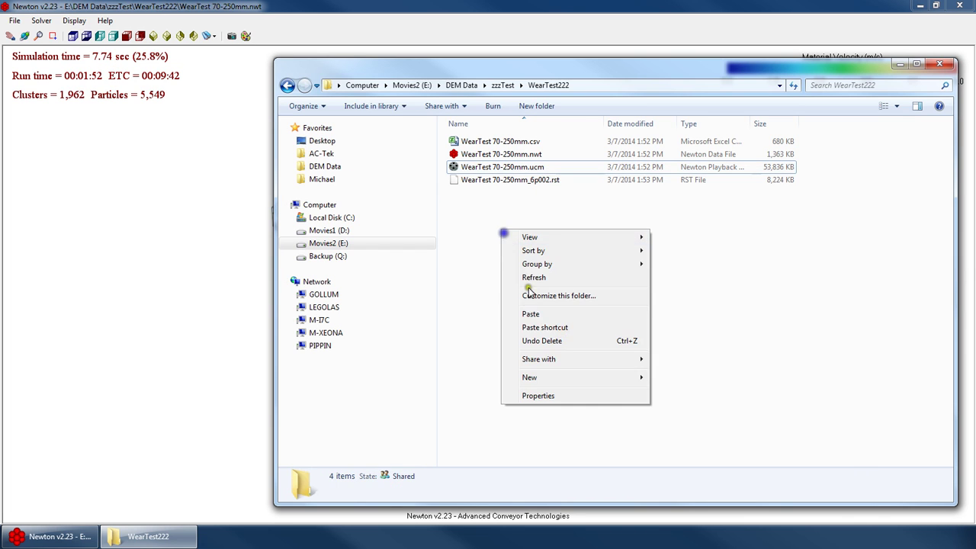
left_click(541, 315)
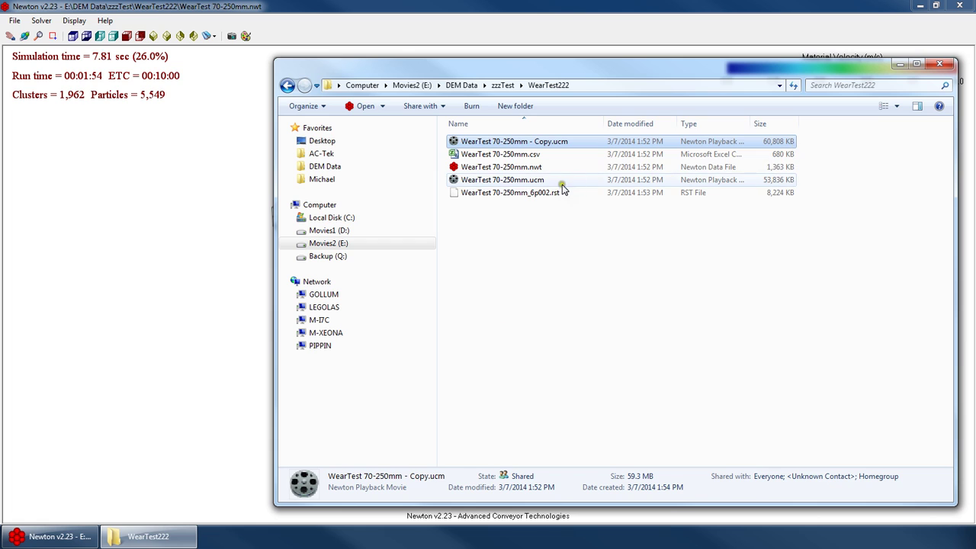
Open WearTest 70-250mm - Copy.ucm in a second Newton window
left_click(562, 187)
right_click(512, 140)
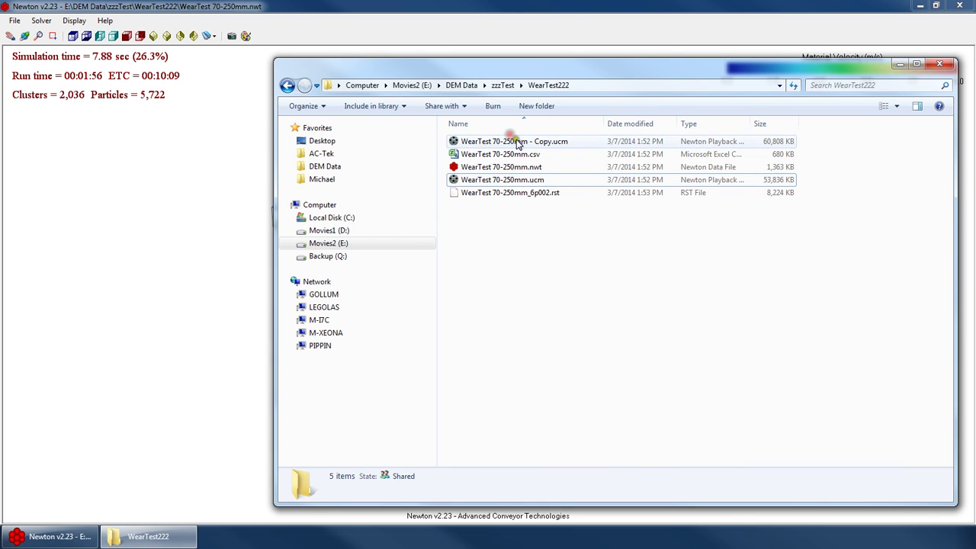
left_click(515, 144)
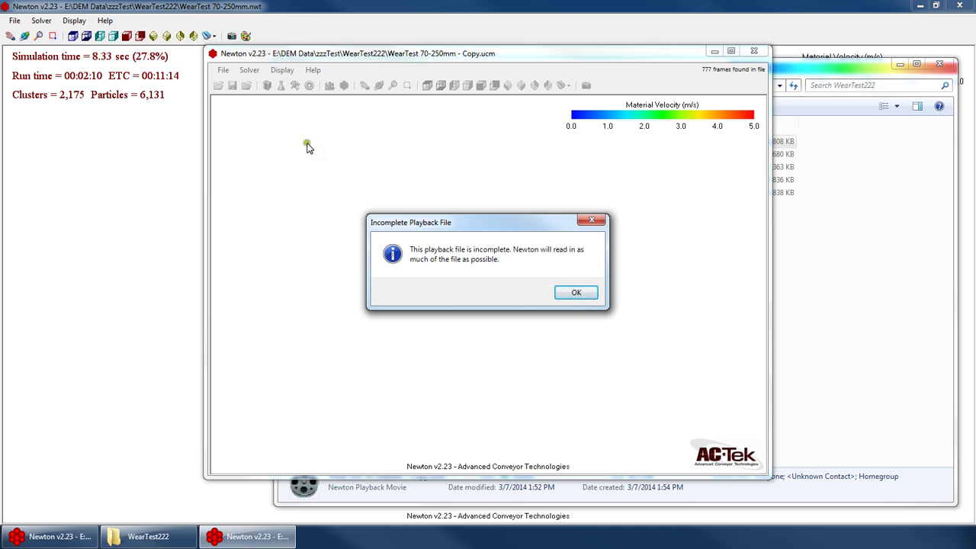
Dismiss the incomplete-file notice, advance playback to the last frame and rotate the conveyor
left_click(578, 292)
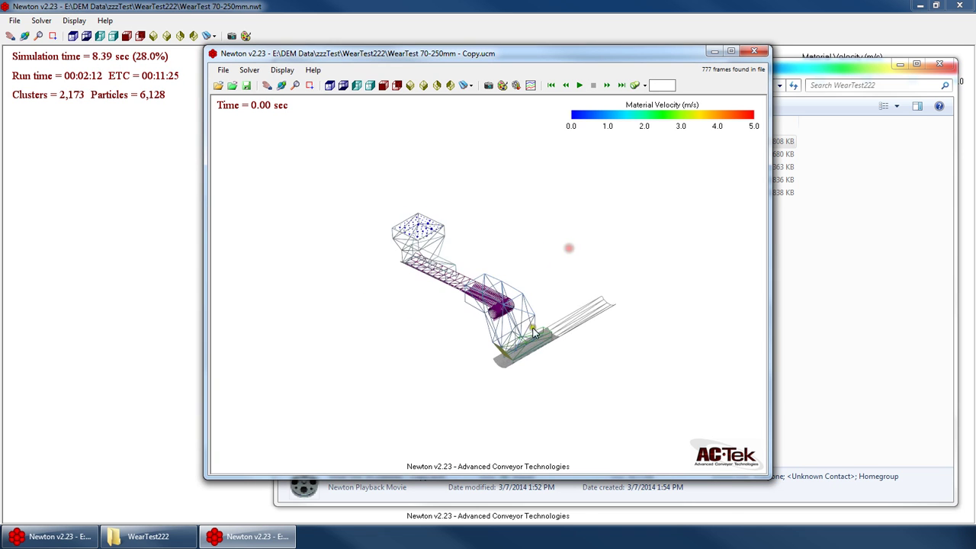
scroll(533, 333, "up", 2)
left_click(581, 86)
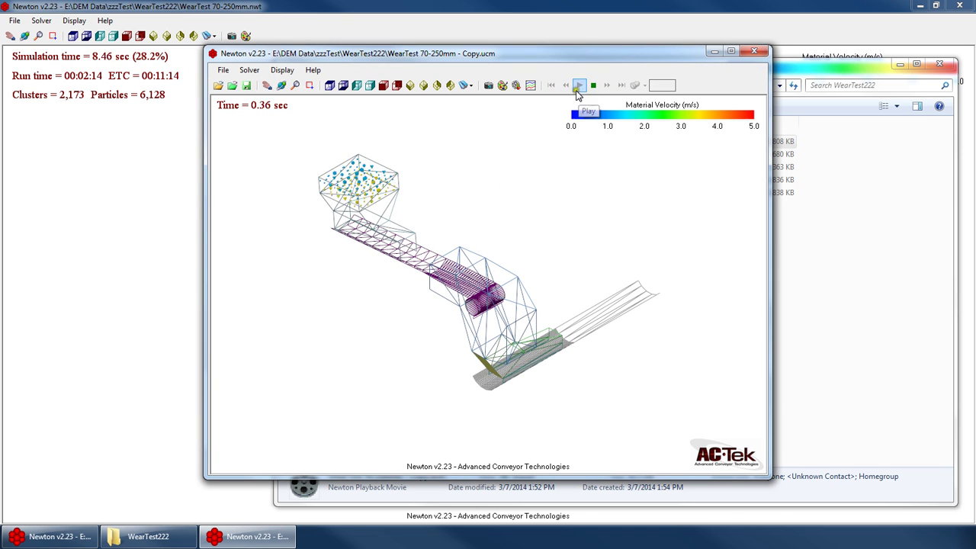
left_click(622, 85)
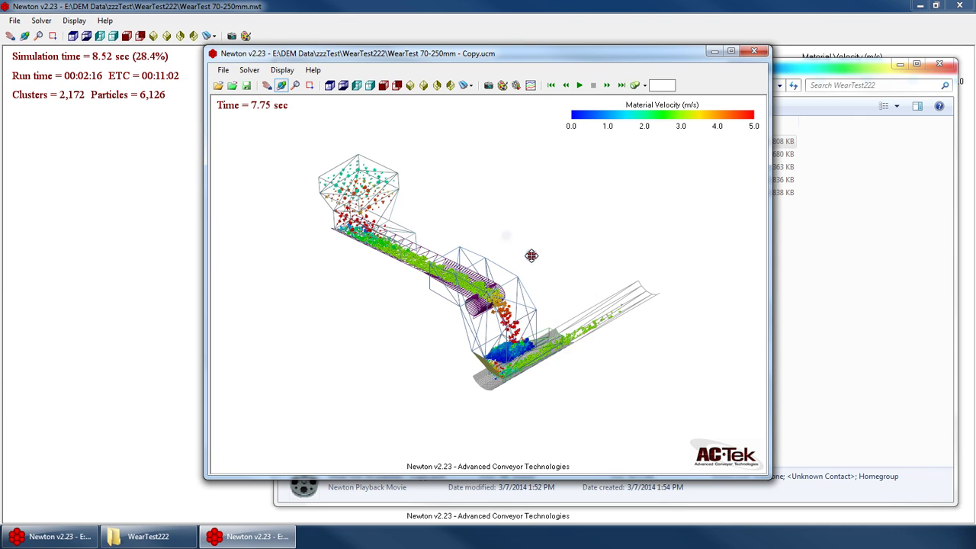
left_click_drag(506, 255, 367, 258)
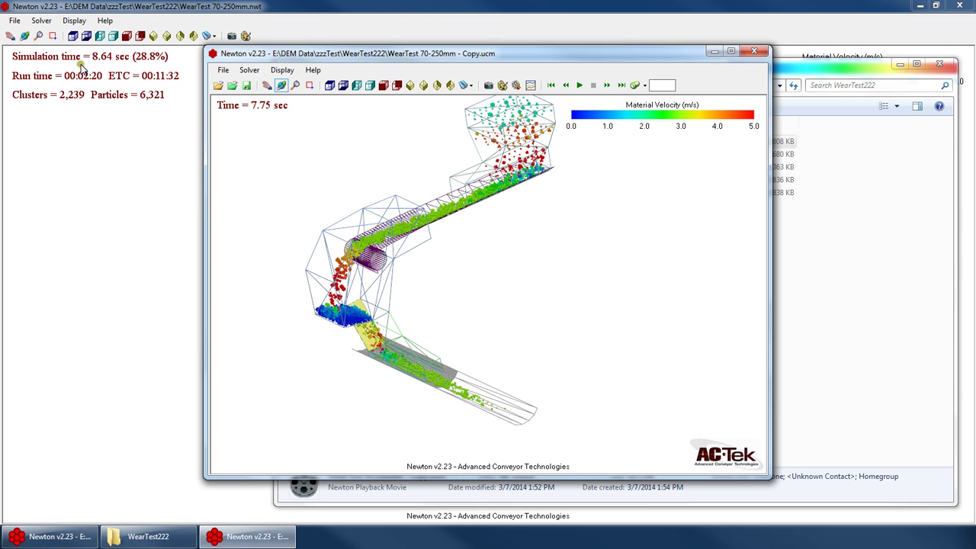
left_click_drag(559, 265, 447, 266)
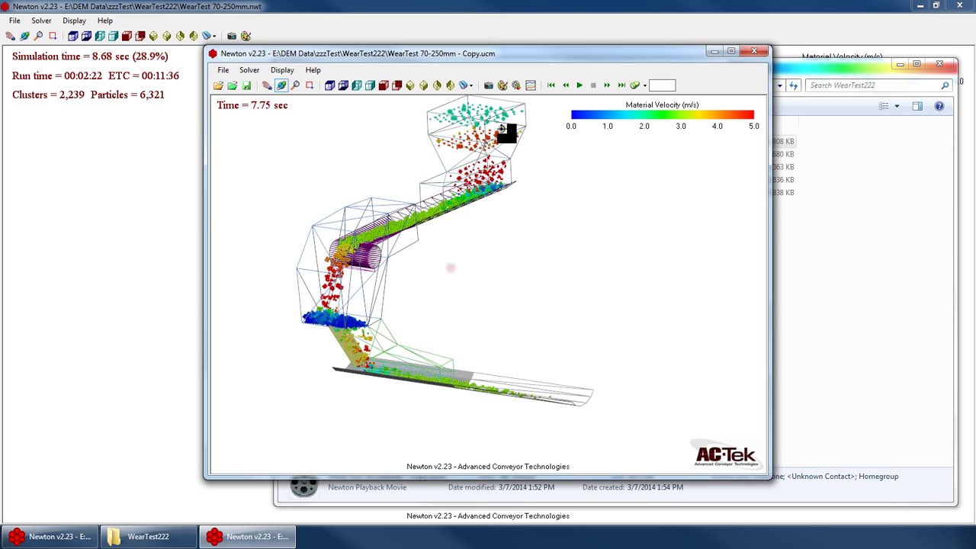
Replay the movie from the start, stop at 2.10 sec, and rotate the model
left_click(550, 85)
left_click(578, 85)
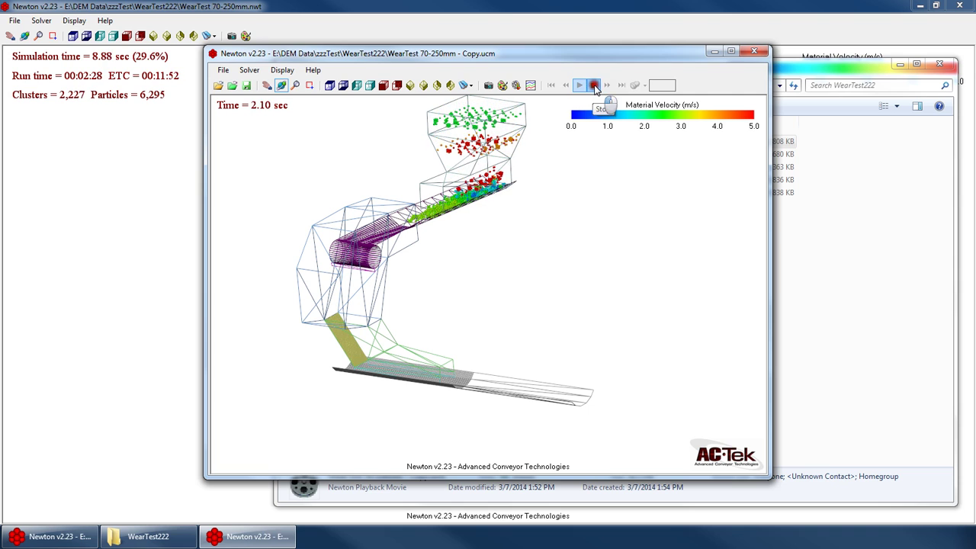
left_click(595, 85)
left_click_drag(375, 252, 456, 220)
Close the playback viewer and stop the WearTest run at 9.15 s, dismissing the completion notice
left_click(754, 51)
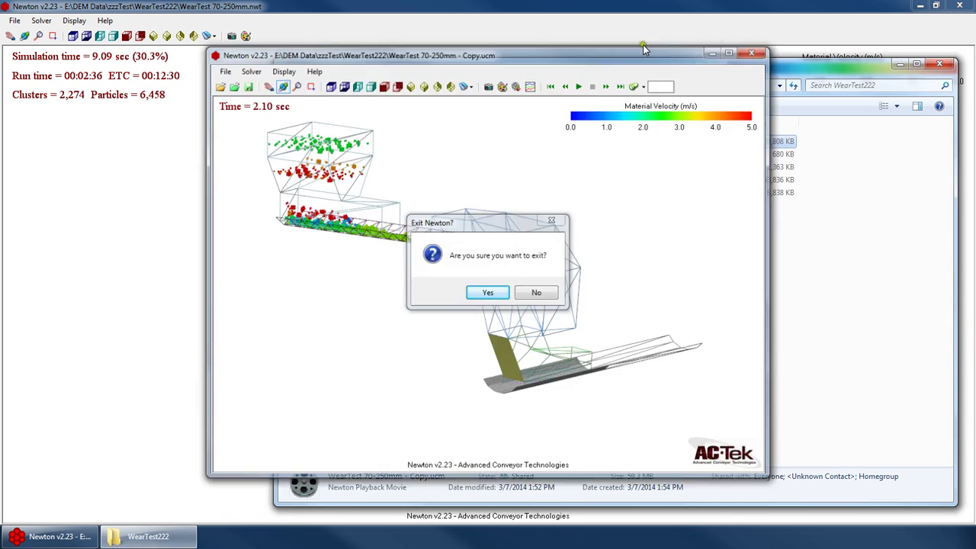
key("Return")
left_click(537, 23)
left_click(42, 21)
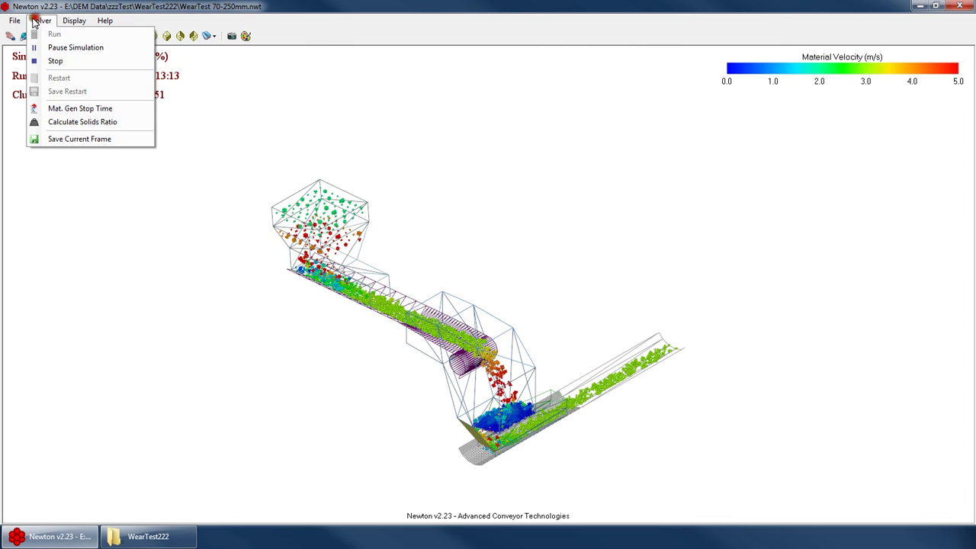
left_click(67, 64)
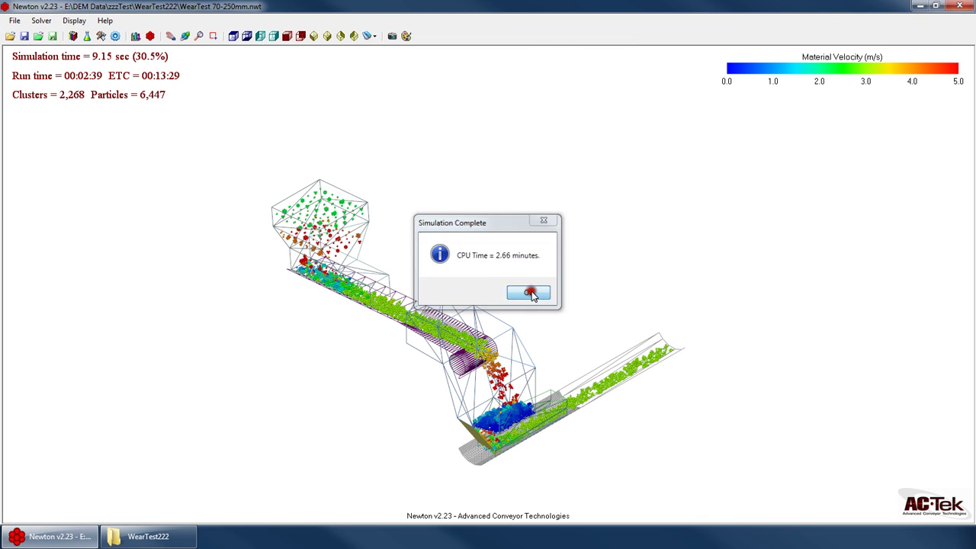
left_click(529, 292)
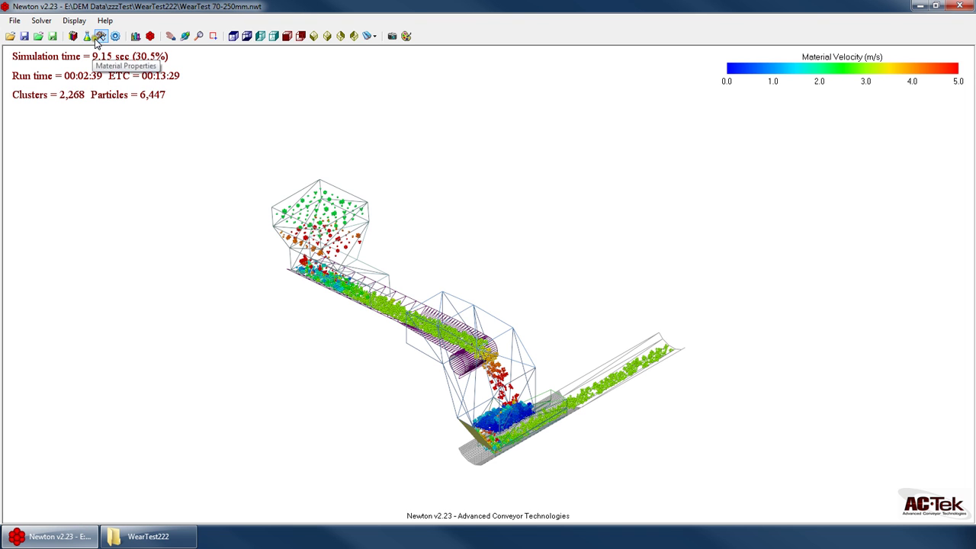
Make the default material more cohesive (friction 0.65, water 10.0%) and run WearTest 70-250mm-2
left_click(100, 36)
left_click(115, 37)
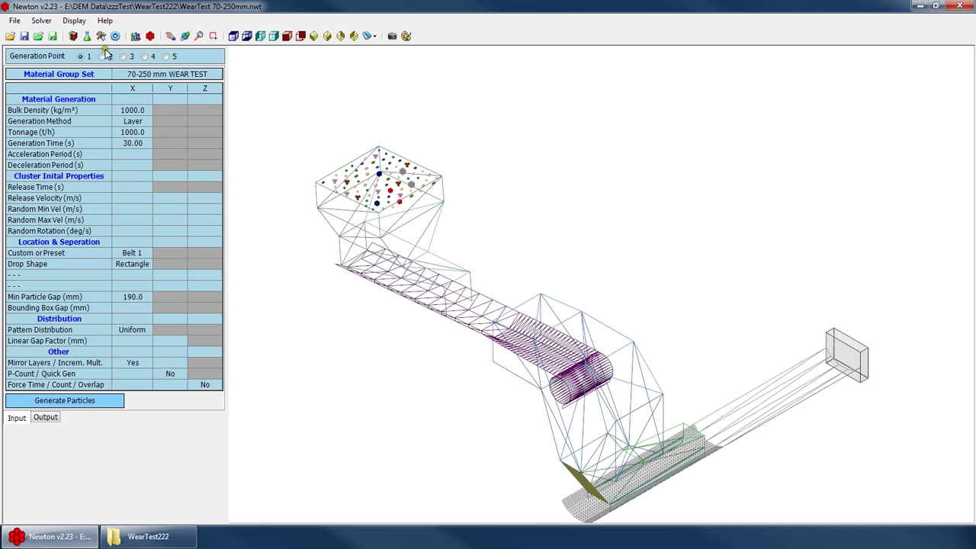
left_click(80, 38)
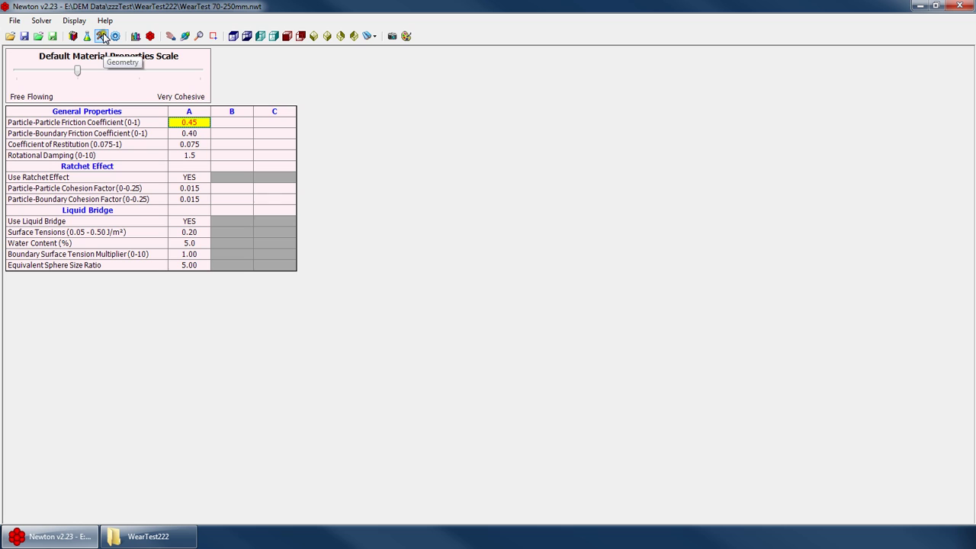
left_click(42, 21)
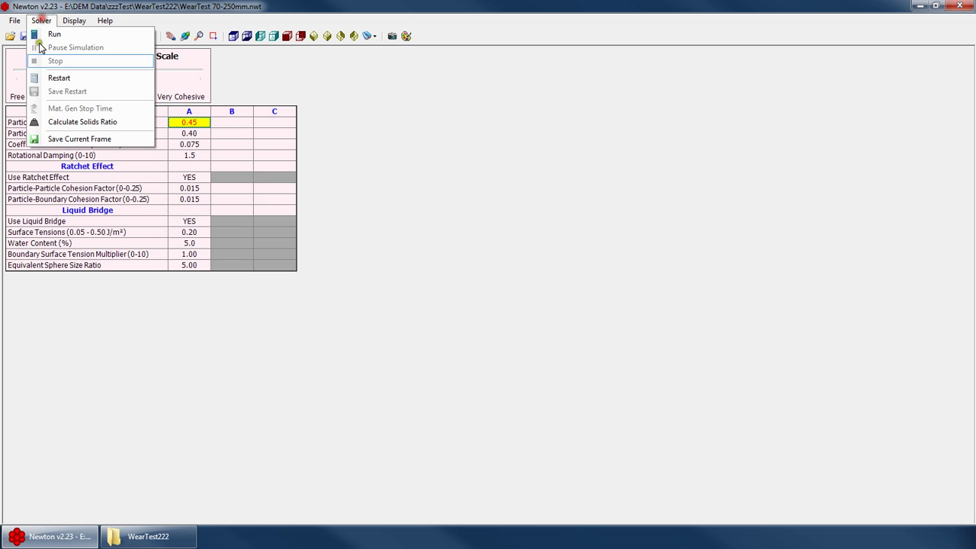
left_click(42, 22)
left_click_drag(92, 76, 134, 75)
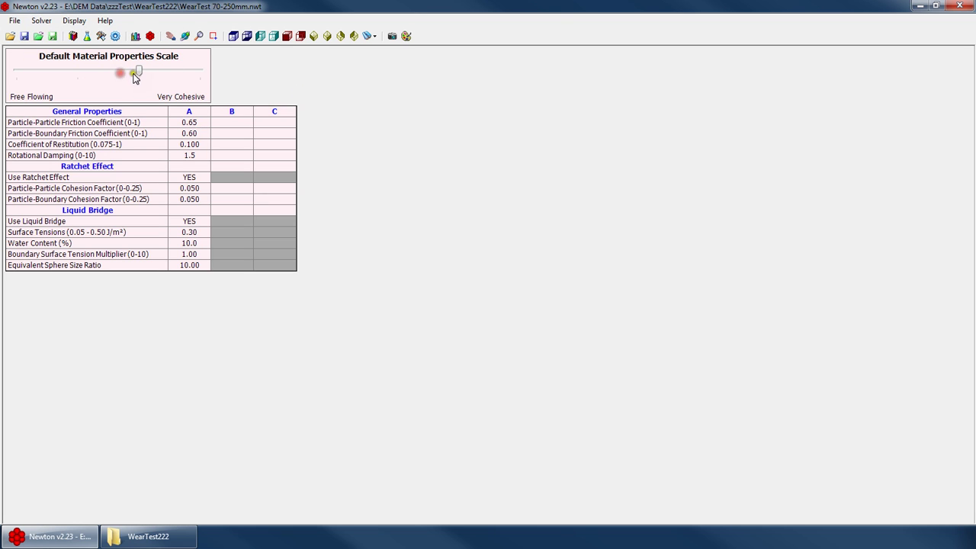
left_click(41, 20)
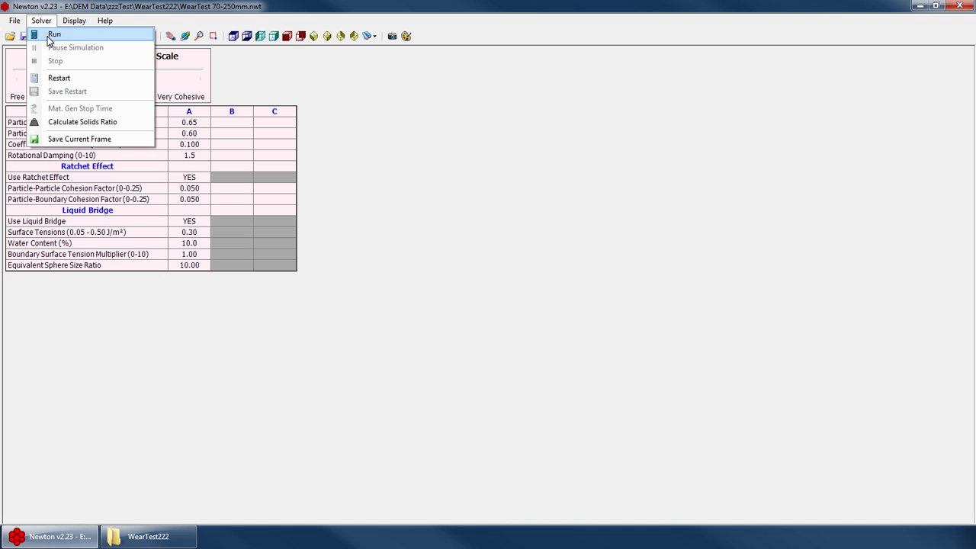
left_click(50, 36)
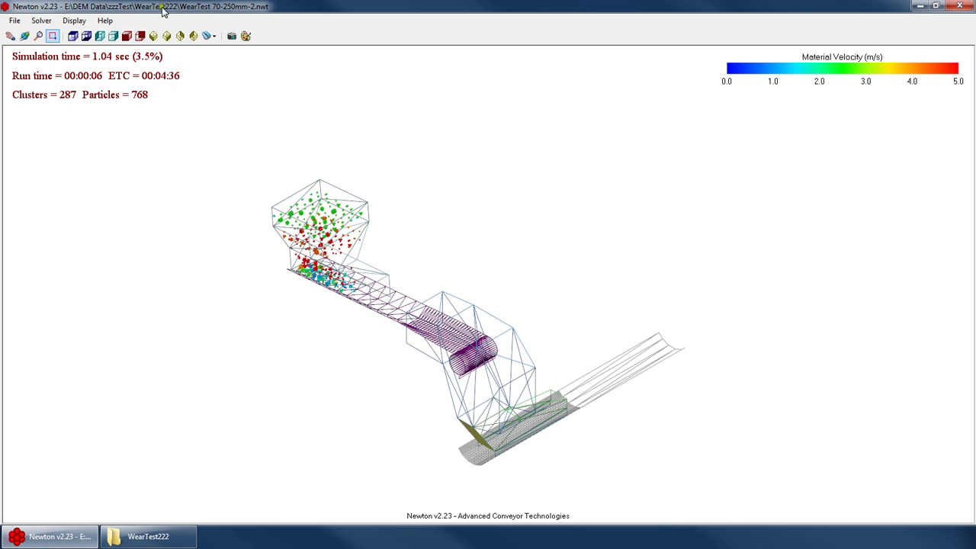
Bring WearTest222 forward and select the five older files, then the four -2 run files
left_click(166, 537)
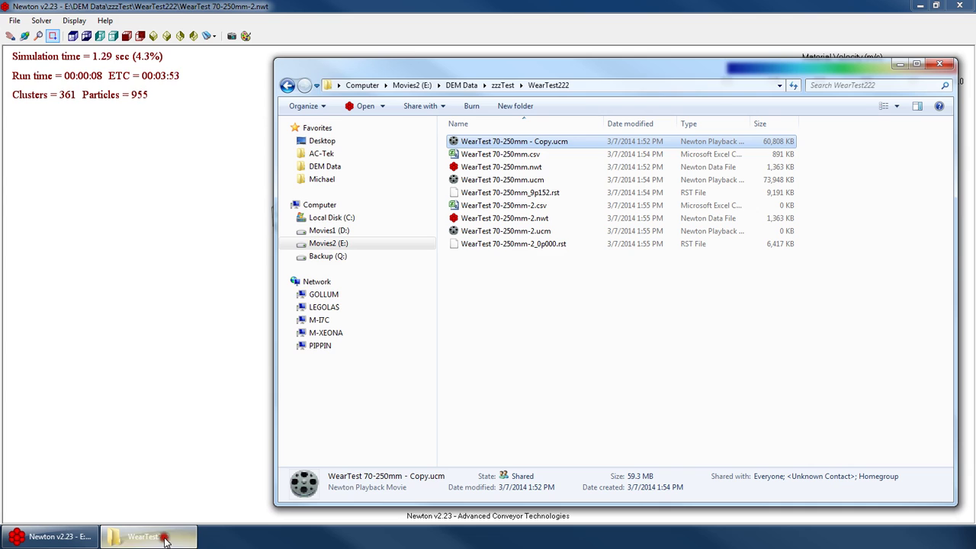
left_click(82, 6)
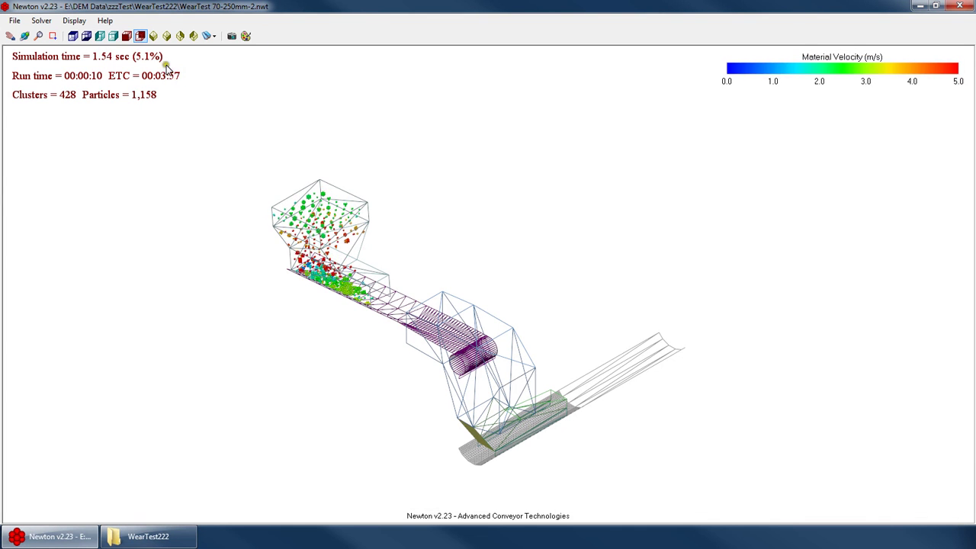
left_click(167, 537)
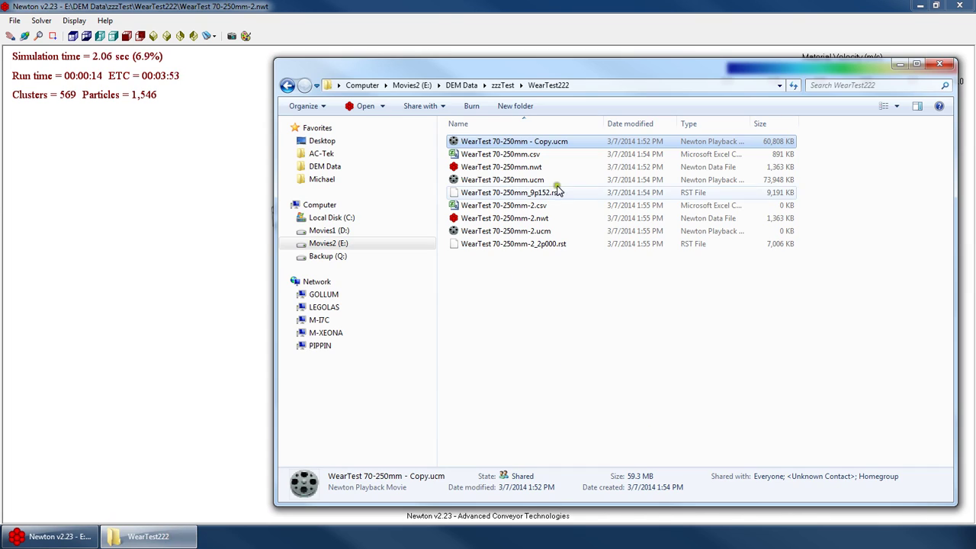
left_click(500, 179)
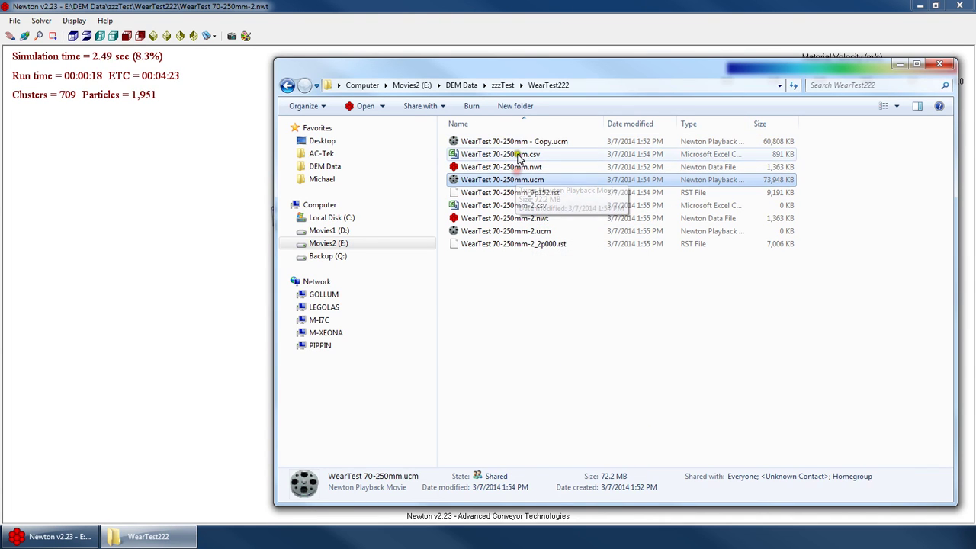
left_click(492, 192)
left_click(488, 142, "shift")
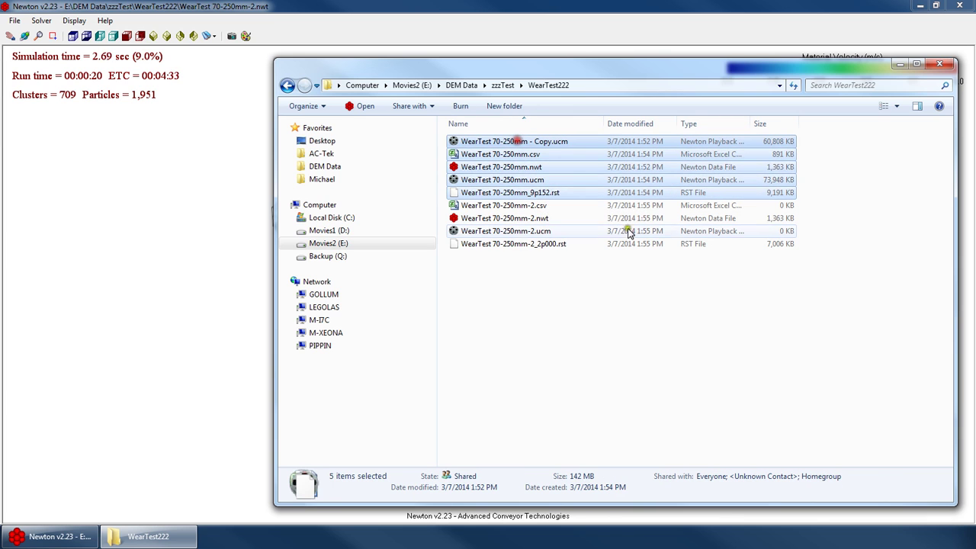
left_click(516, 207)
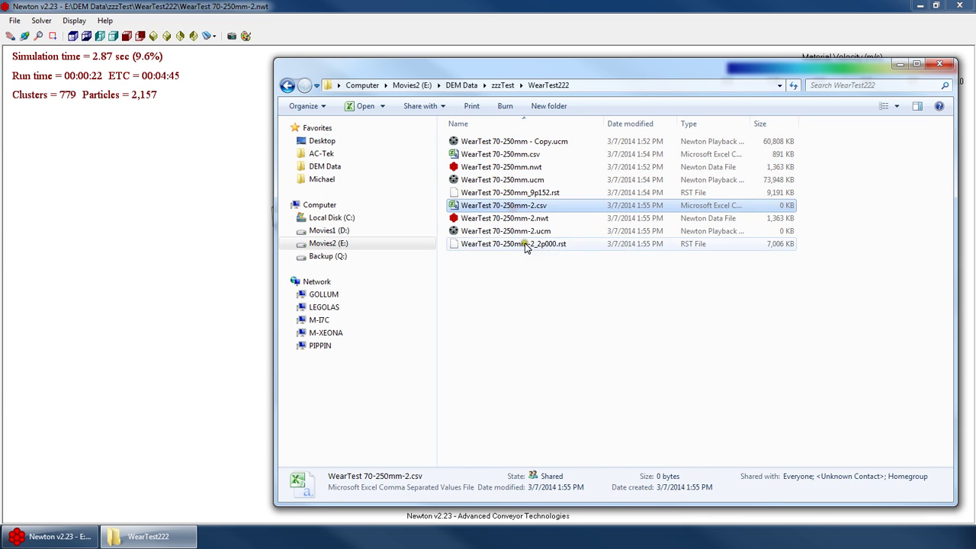
left_click(505, 244, "shift")
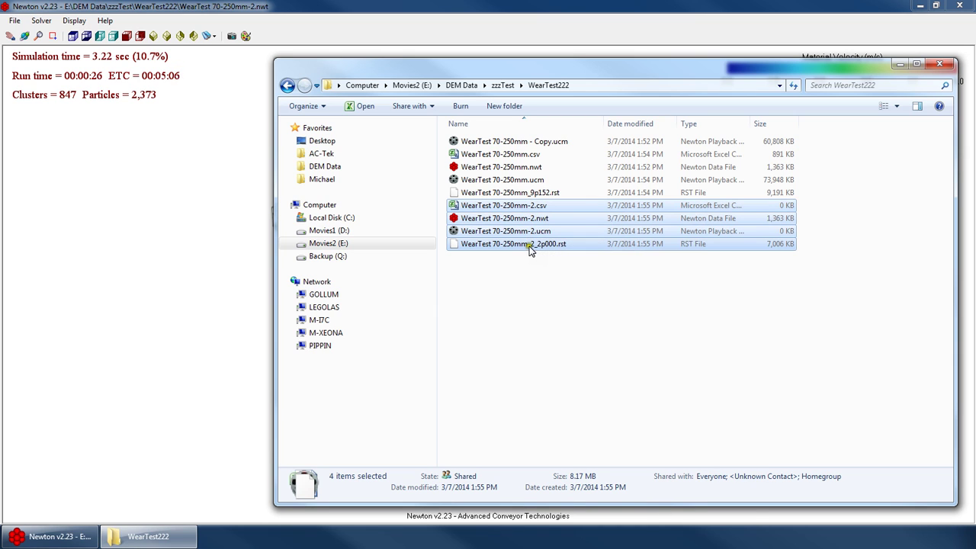
left_click(525, 294)
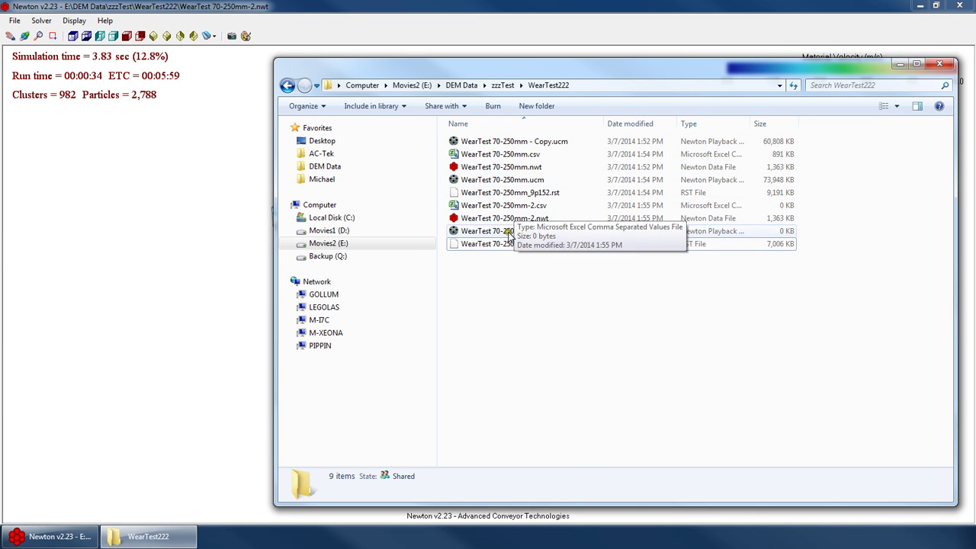
Delete the five older WearTest 70-250mm files, from 9p152.rst through Copy.ucm
left_click(503, 206)
left_click(503, 243, "shift")
left_click(528, 191)
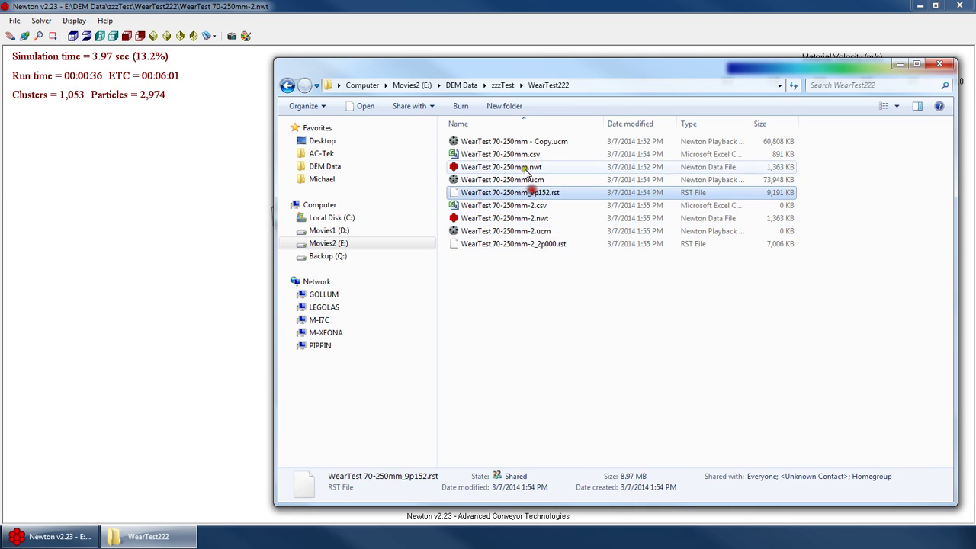
left_click(527, 141)
left_click(485, 192)
left_click(472, 141, "shift")
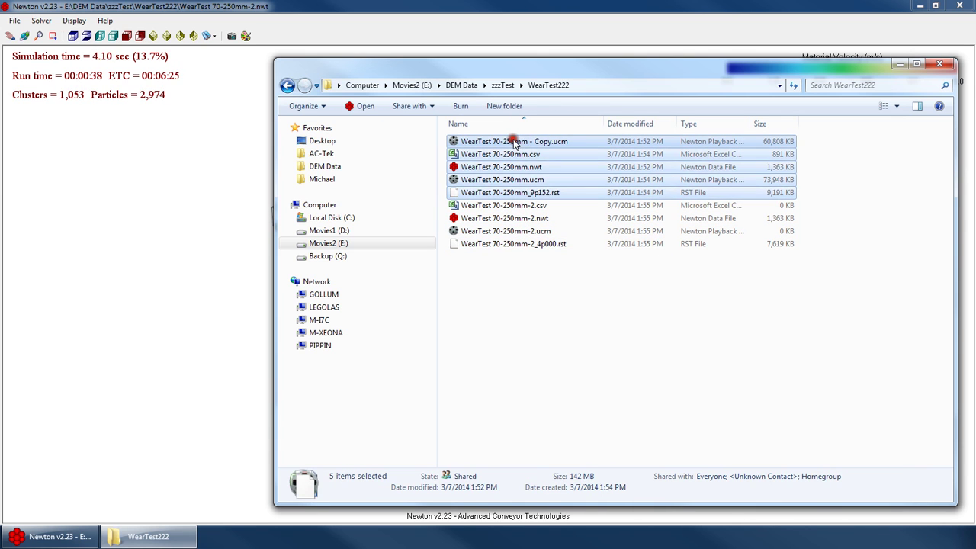
key("Delete")
key("Return")
Refresh the WearTest222 listing, move the folder window aside, and return to the running simulation
right_click(525, 218)
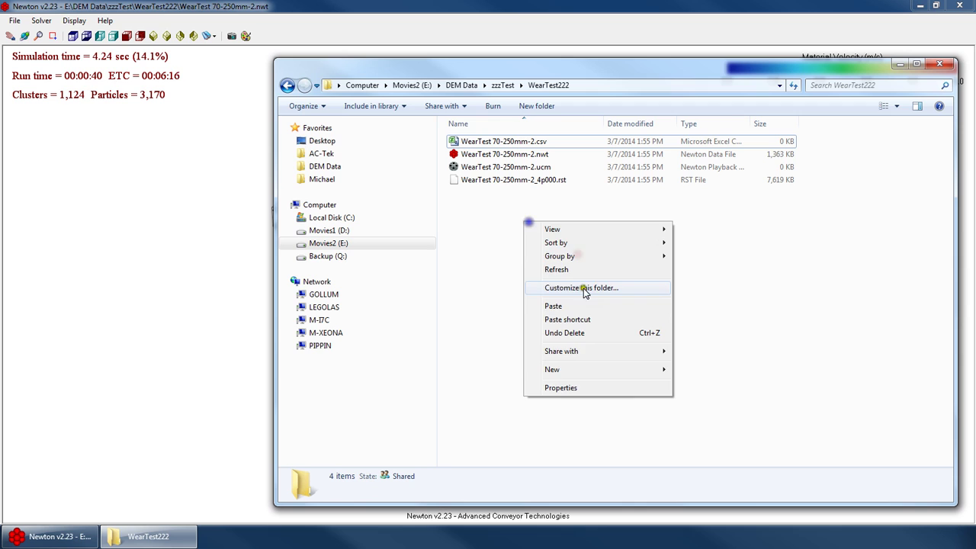
left_click(568, 270)
left_click(519, 143)
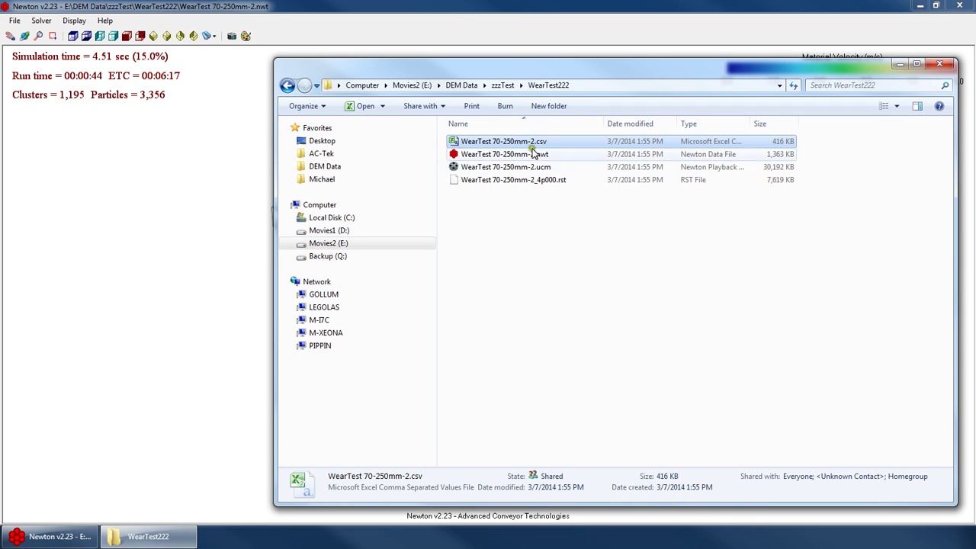
left_click(546, 272)
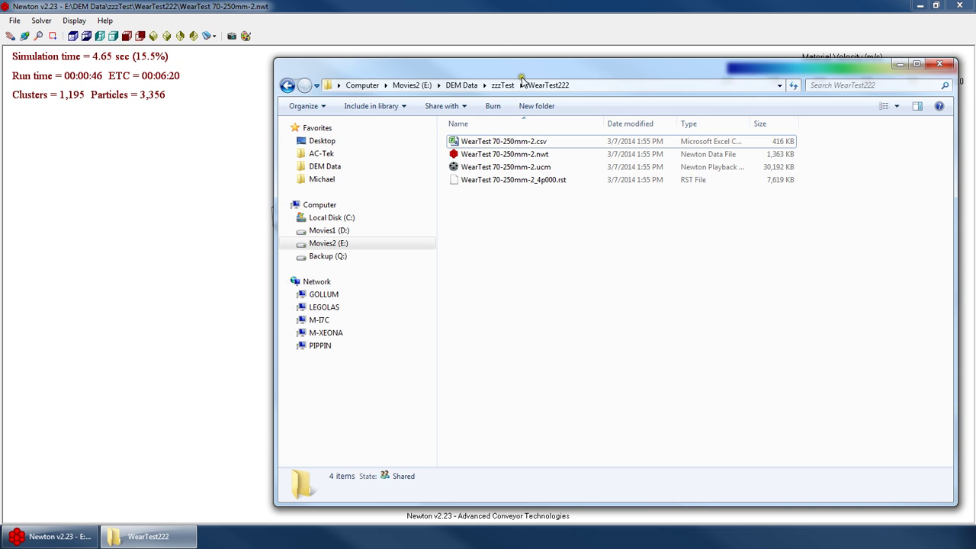
left_click_drag(522, 80, 436, 70)
left_click(407, 50)
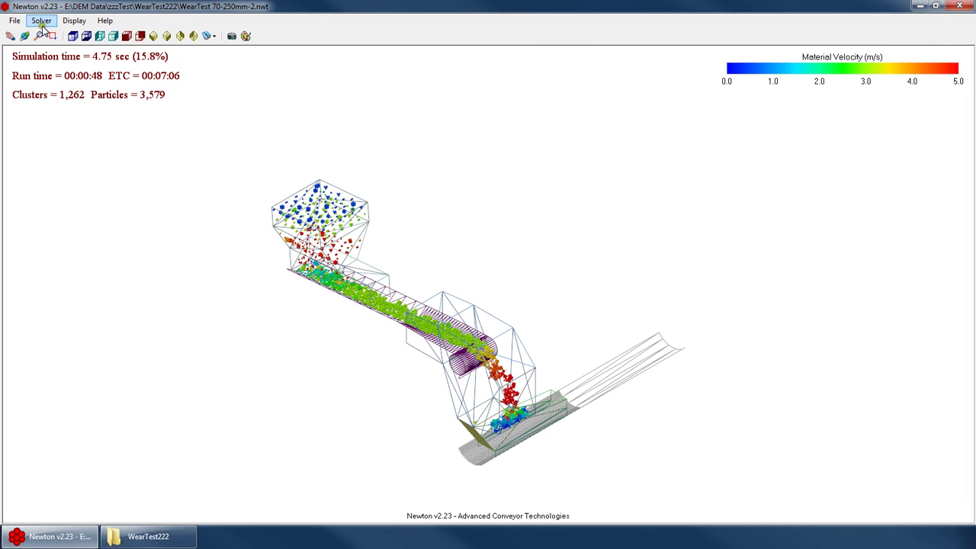
Switch the view to Orbit mode from the canvas context menu and rotate the conveyor model
left_click(67, 23)
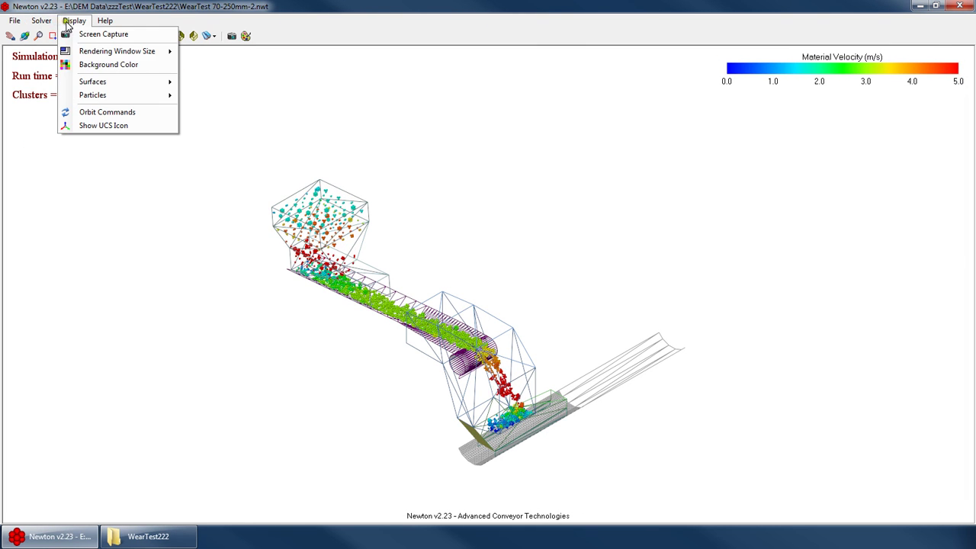
left_click(529, 279)
right_click(464, 246)
left_click(487, 266)
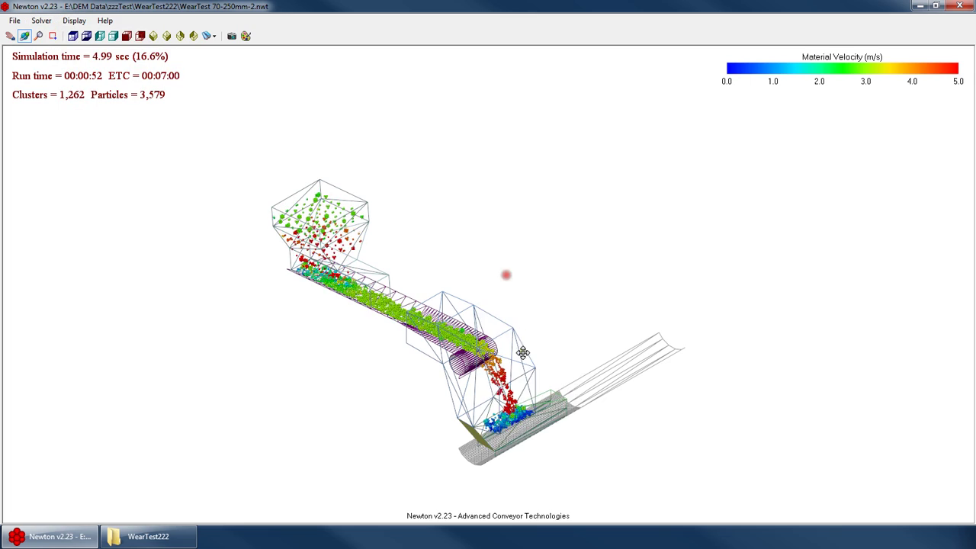
left_click_drag(522, 352, 492, 340)
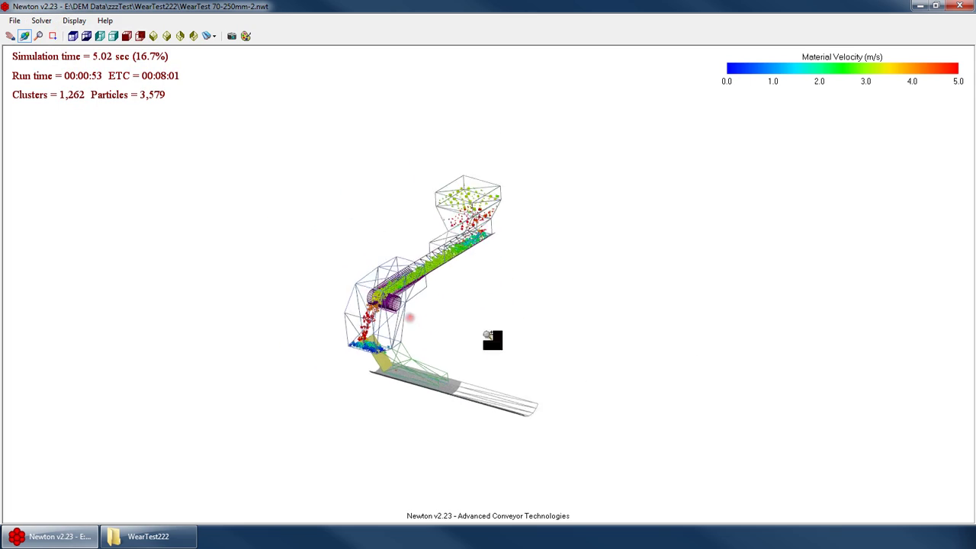
In Surface and Material Visualization, set Particle Coloring to Elevation on a 0.0–5.0 scale
left_click(244, 36)
left_click_drag(433, 94, 665, 65)
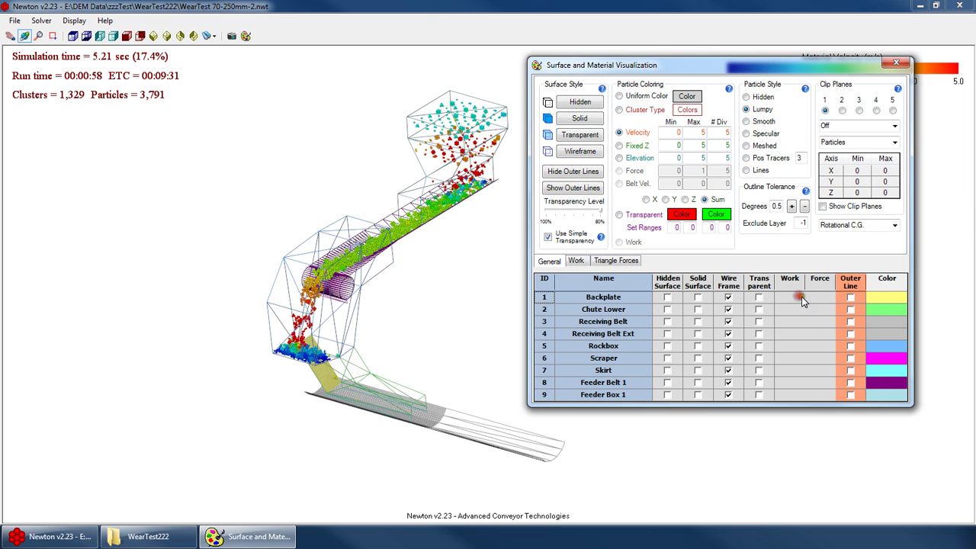
left_click(614, 261)
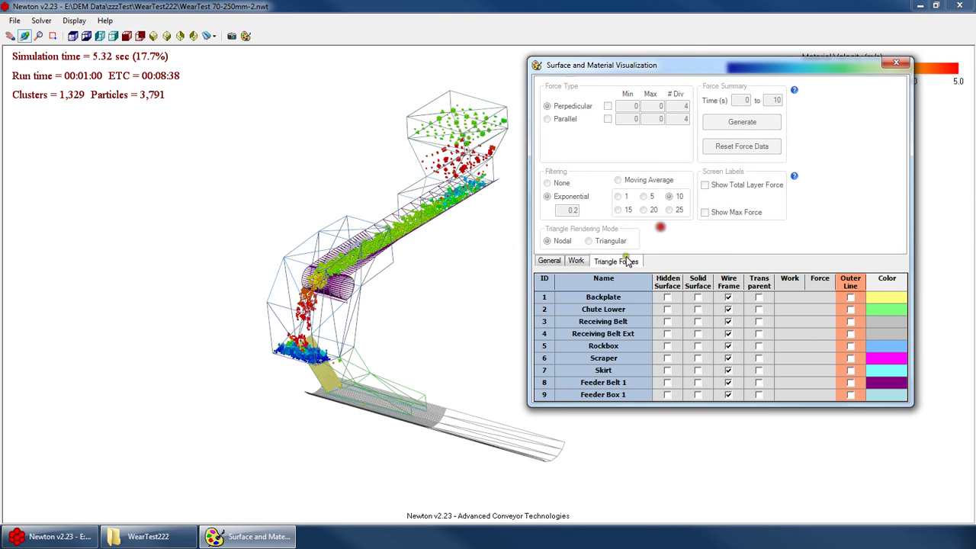
left_click(581, 261)
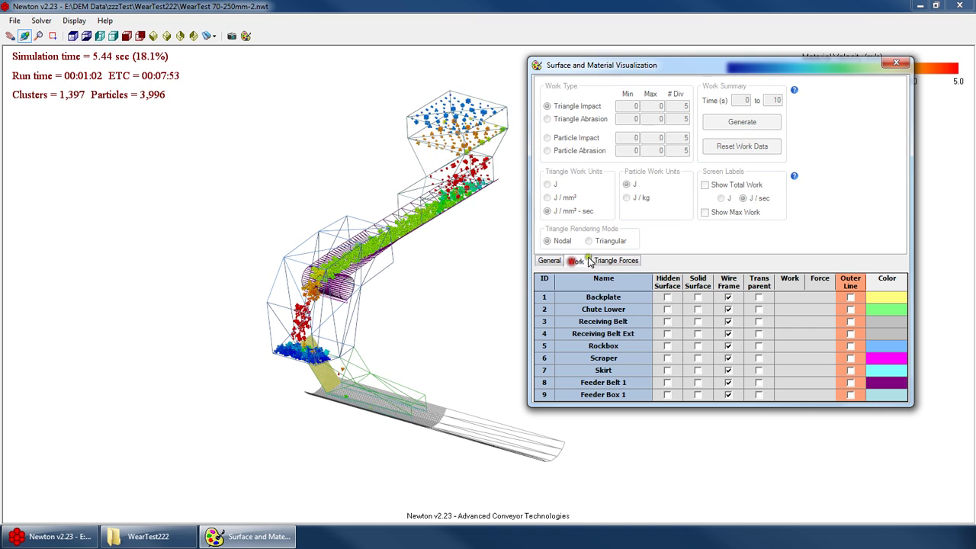
left_click(549, 260)
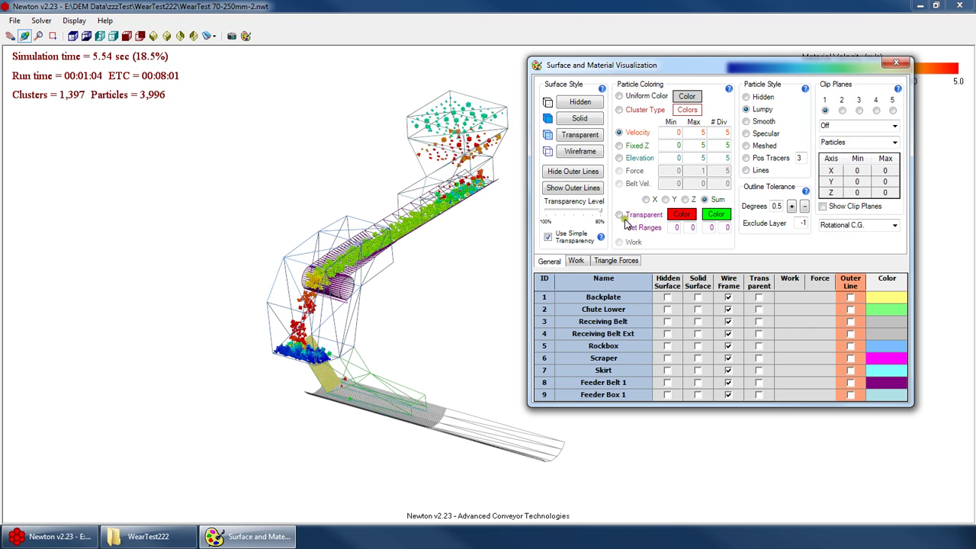
left_click(628, 186)
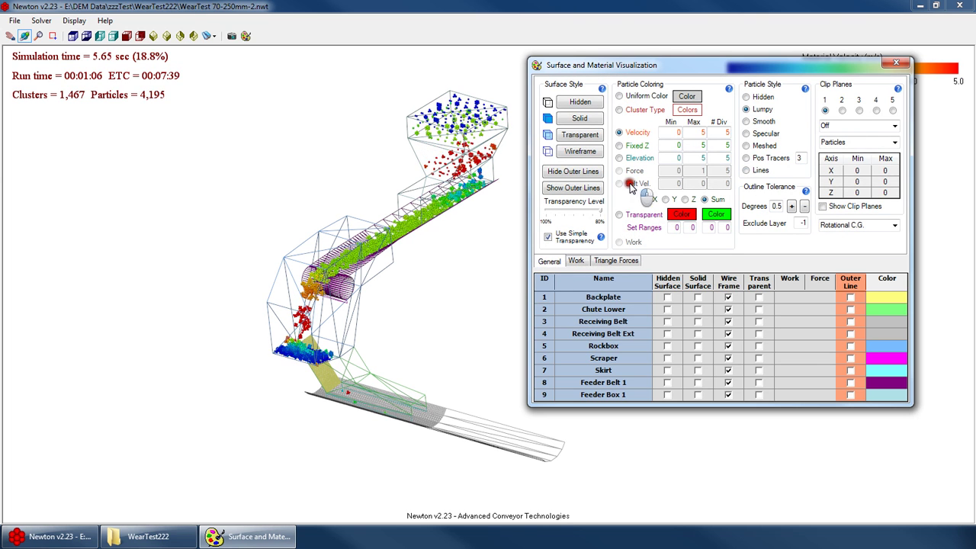
left_click(642, 223)
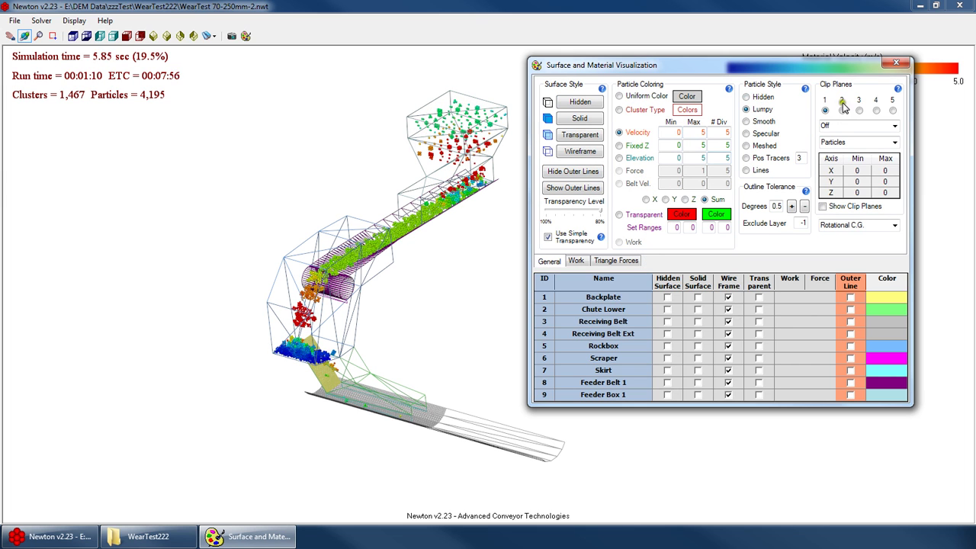
left_click(642, 109)
left_click(620, 157)
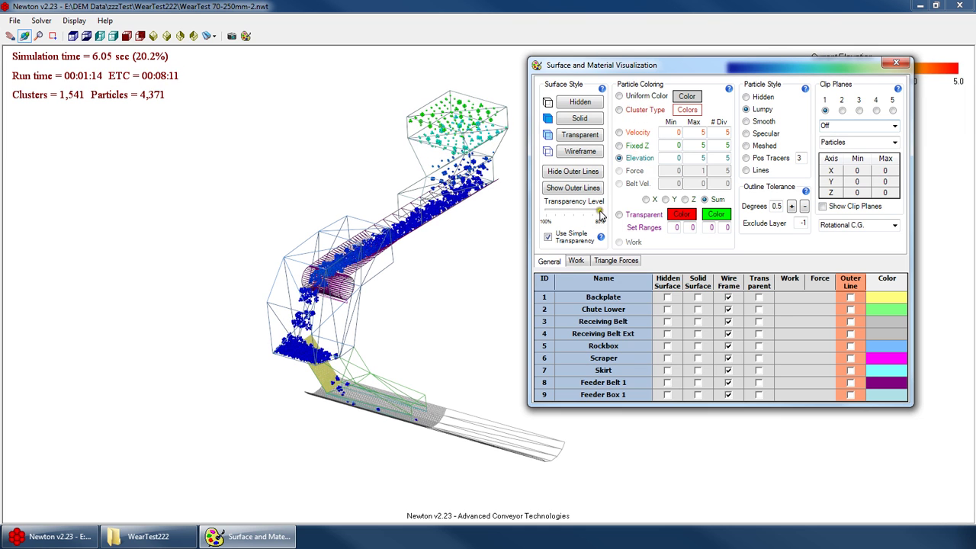
Make the chute and conveyor surfaces transparent, show the coordinate axes icon, and orbit the model
right_click(340, 221)
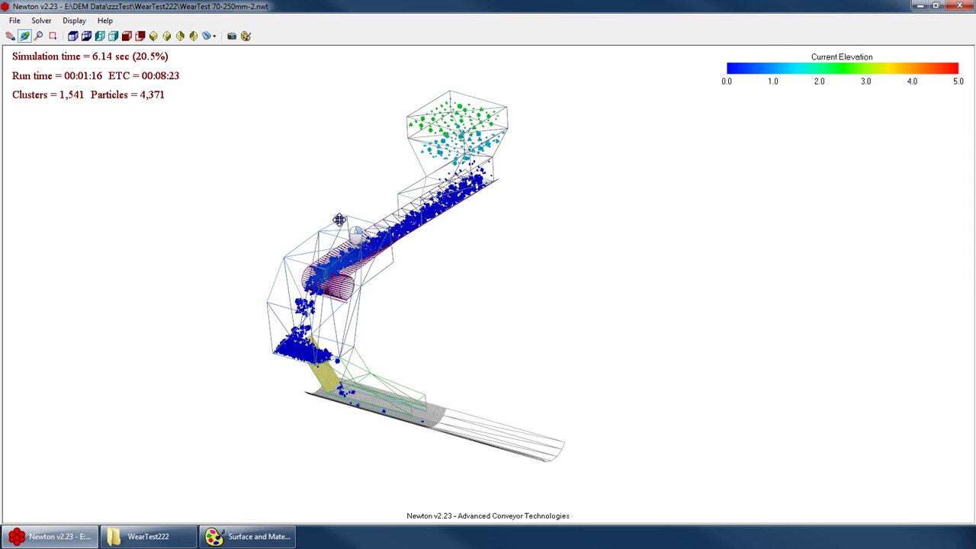
mouse_move(398, 369)
left_click(498, 384)
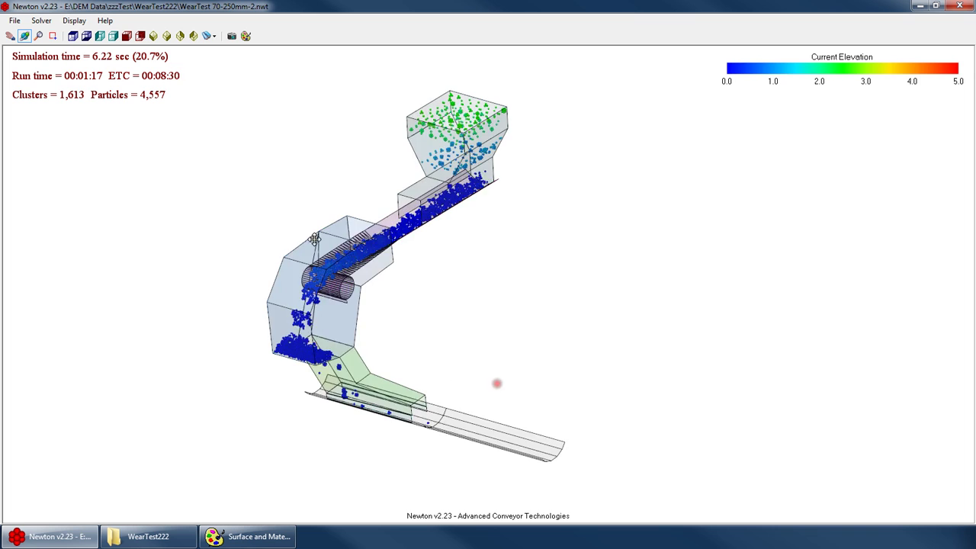
left_click_drag(377, 298, 477, 293)
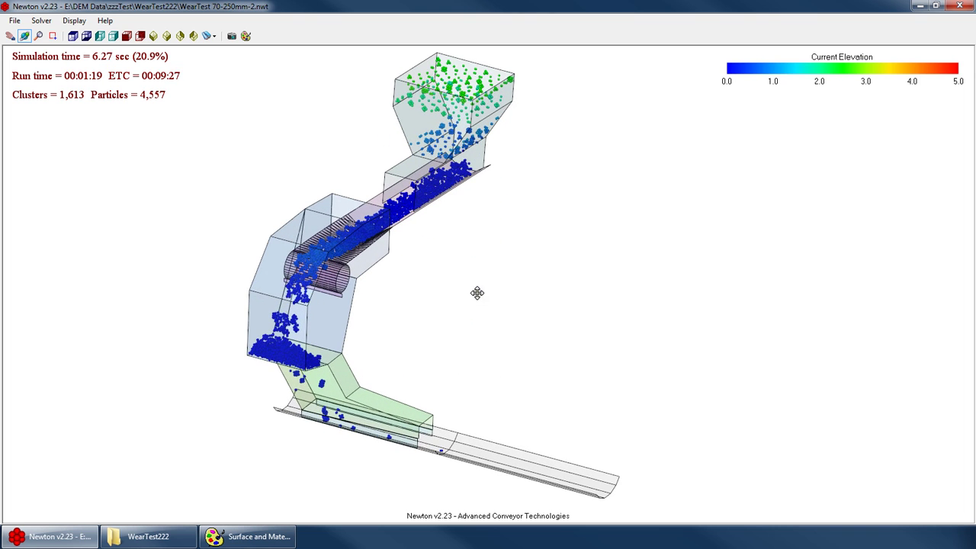
right_click(445, 211)
mouse_move(490, 364)
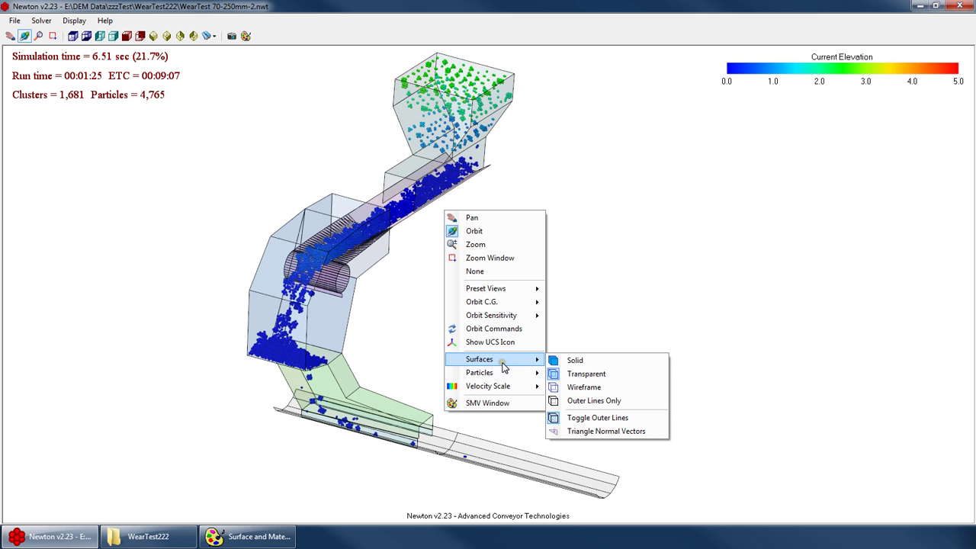
left_click(450, 343)
left_click_drag(473, 297, 358, 272)
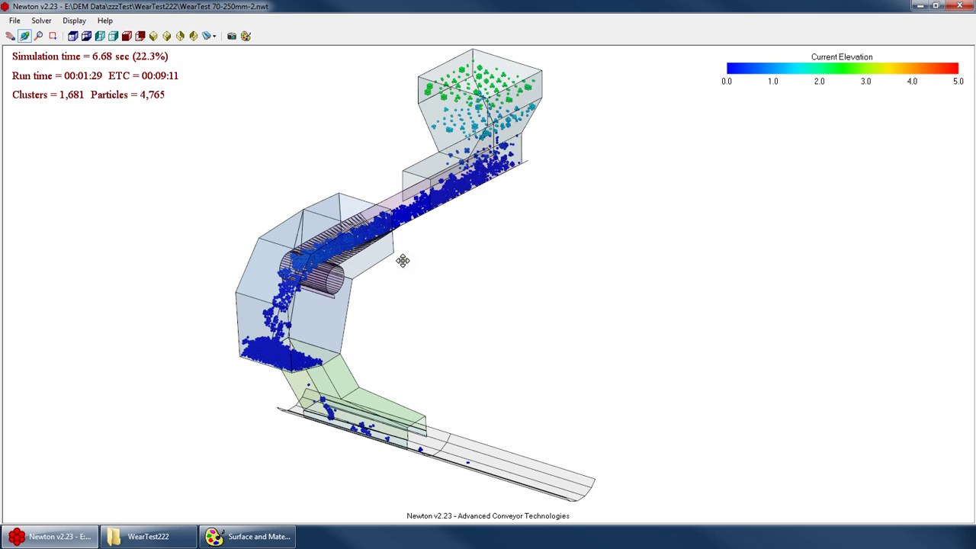
Reopen the Surface and Material Visualization window and browse its Work and Triangle Forces tabs
right_click(510, 294)
left_click(483, 445)
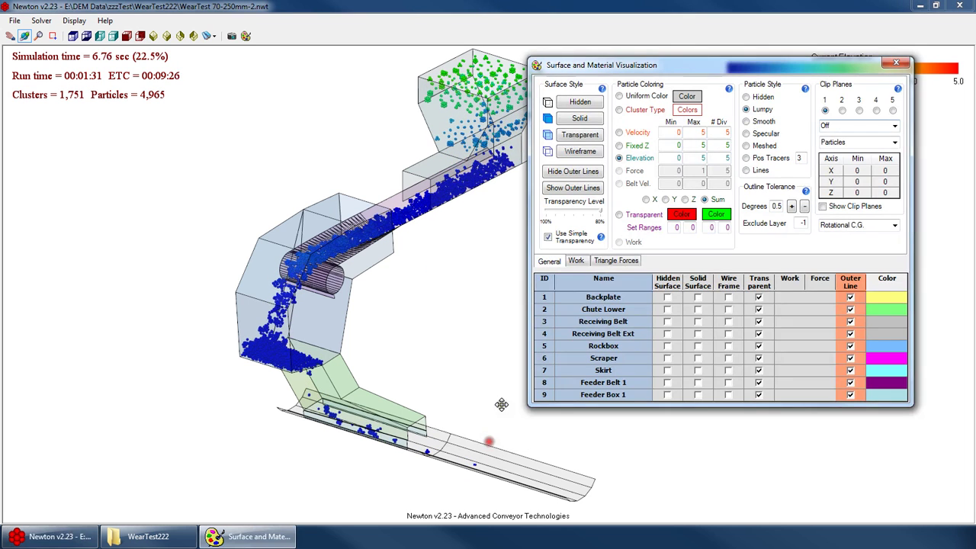
left_click(576, 261)
left_click(618, 262)
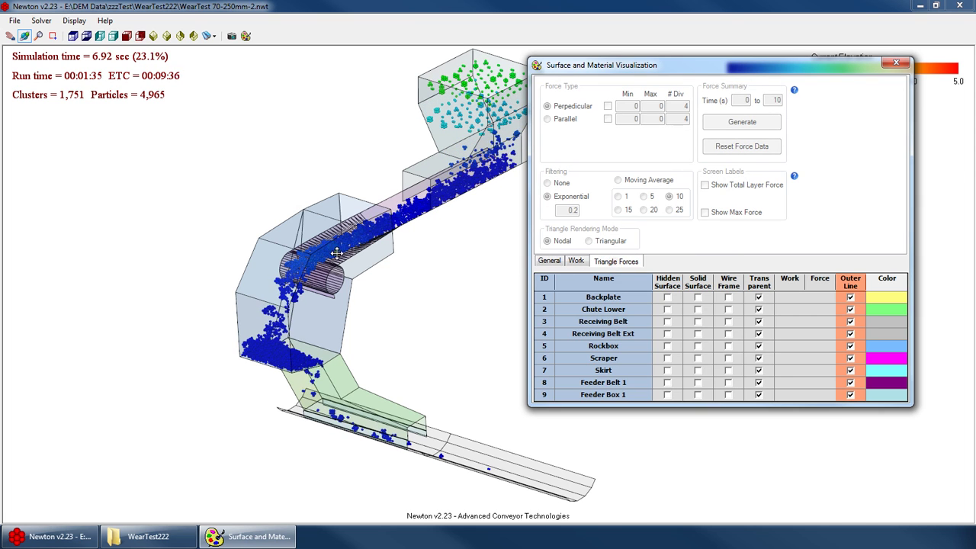
left_click(208, 36)
left_click(208, 38)
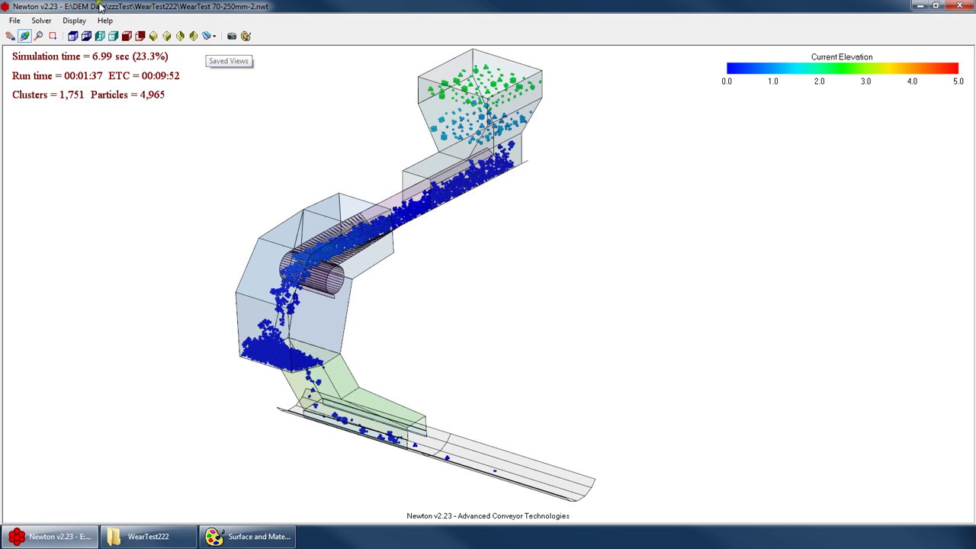
left_click(38, 23)
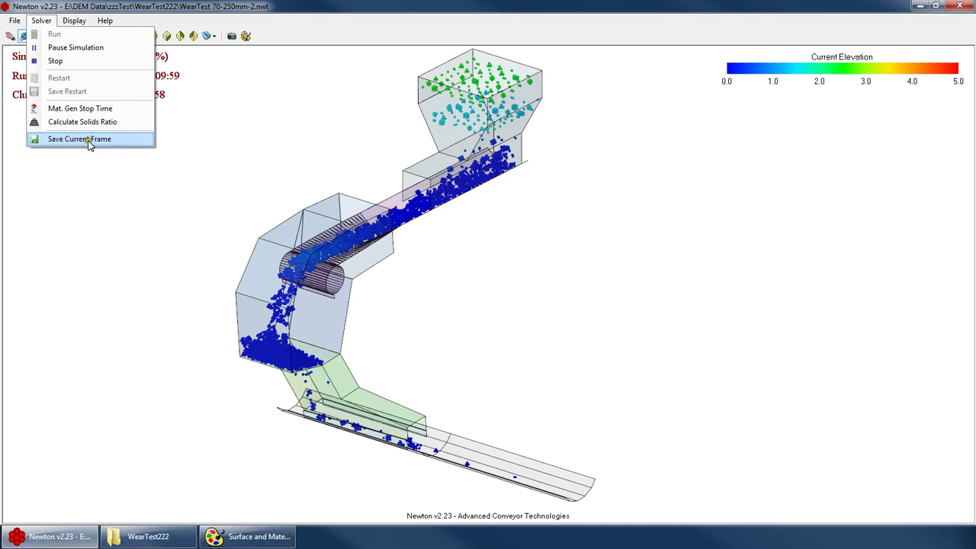
left_click(138, 172)
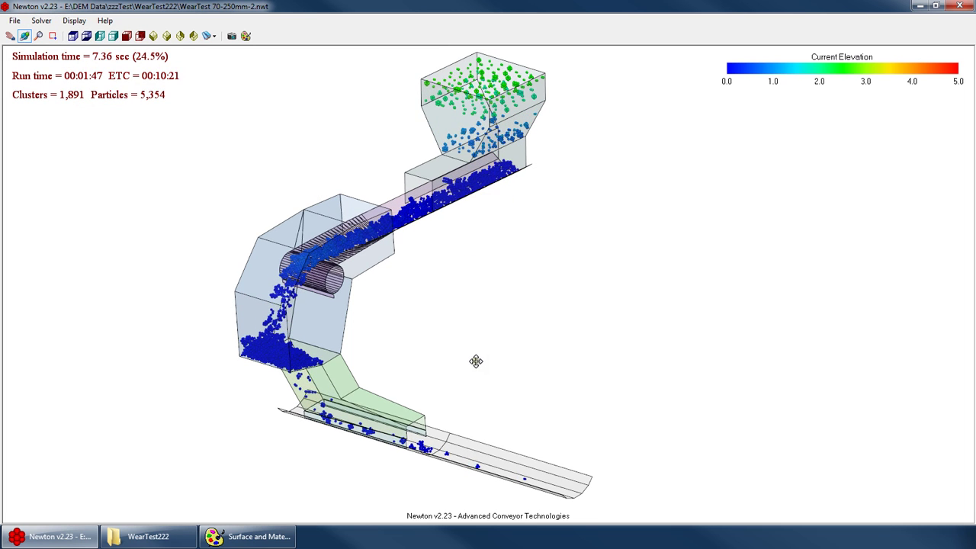
Save the current frame as WearTest 70-250mm-2_Time7p45.pbf in the WearTest222 folder
left_click(41, 20)
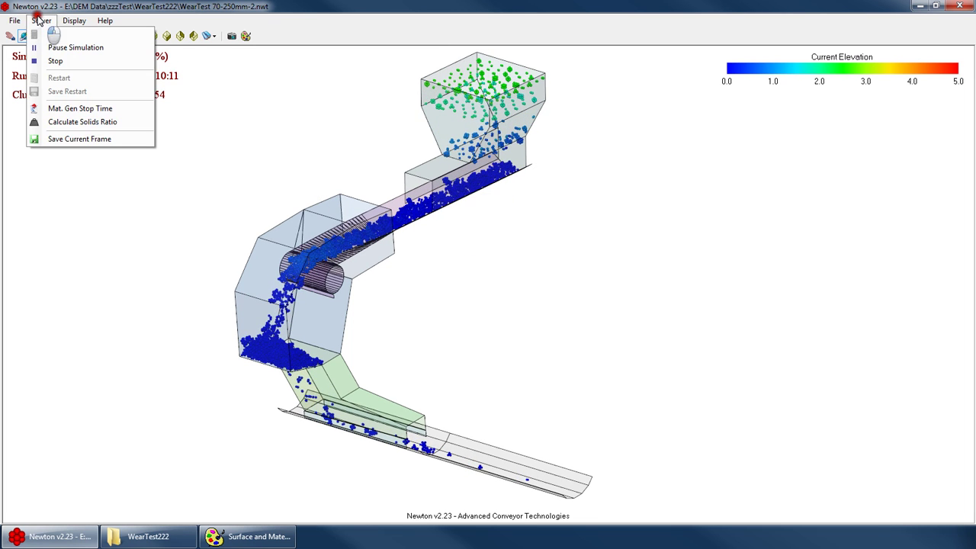
left_click(57, 141)
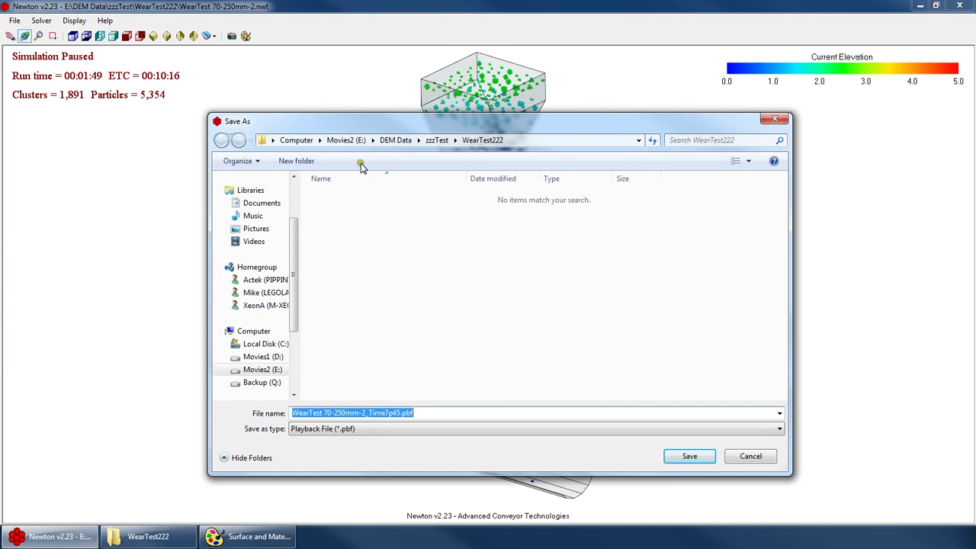
left_click(690, 455)
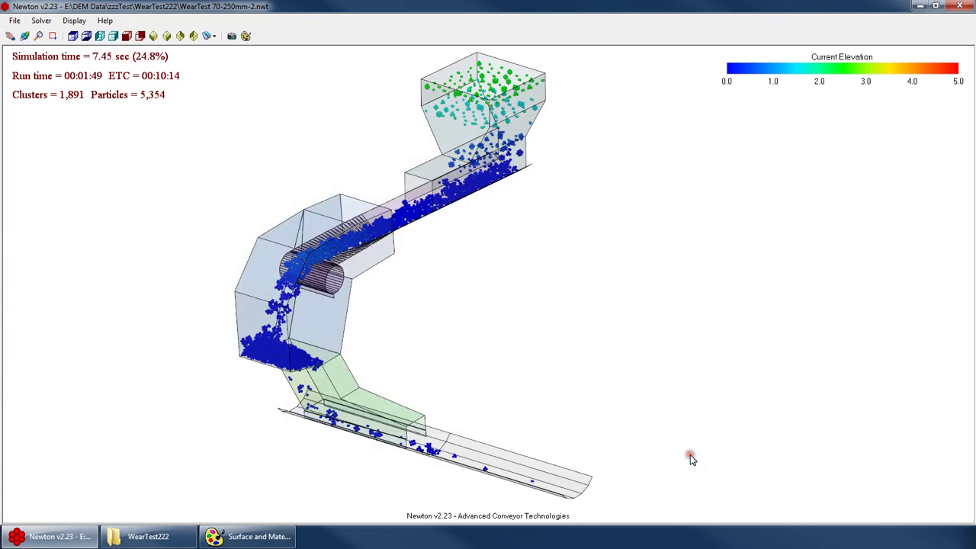
left_click(41, 21)
mouse_move(76, 25)
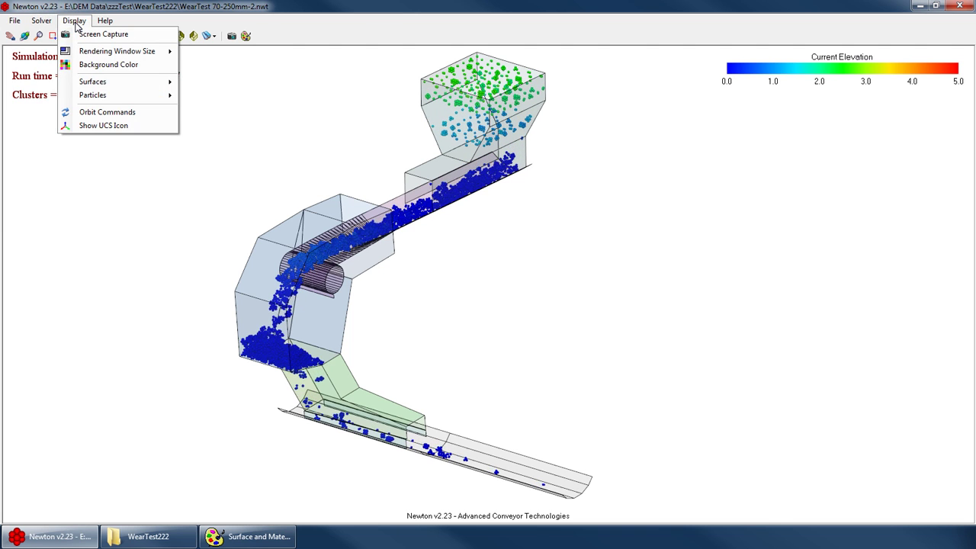
left_click(111, 112)
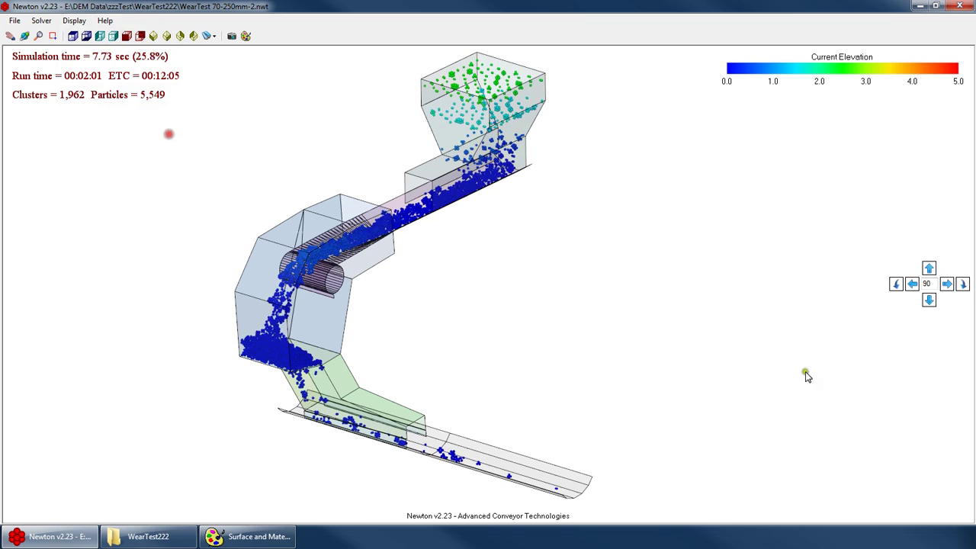
left_click(943, 284)
left_click(912, 283)
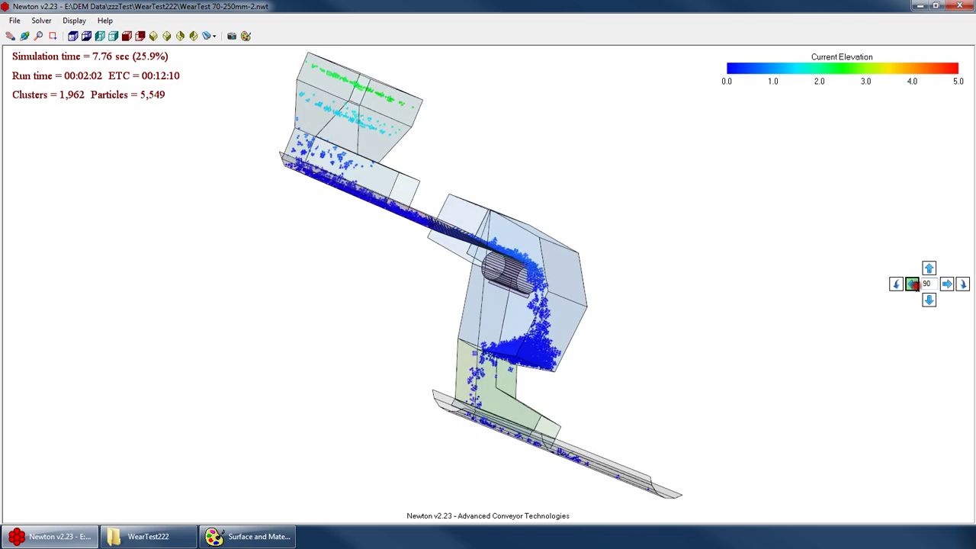
right_click(336, 128)
left_click(358, 239)
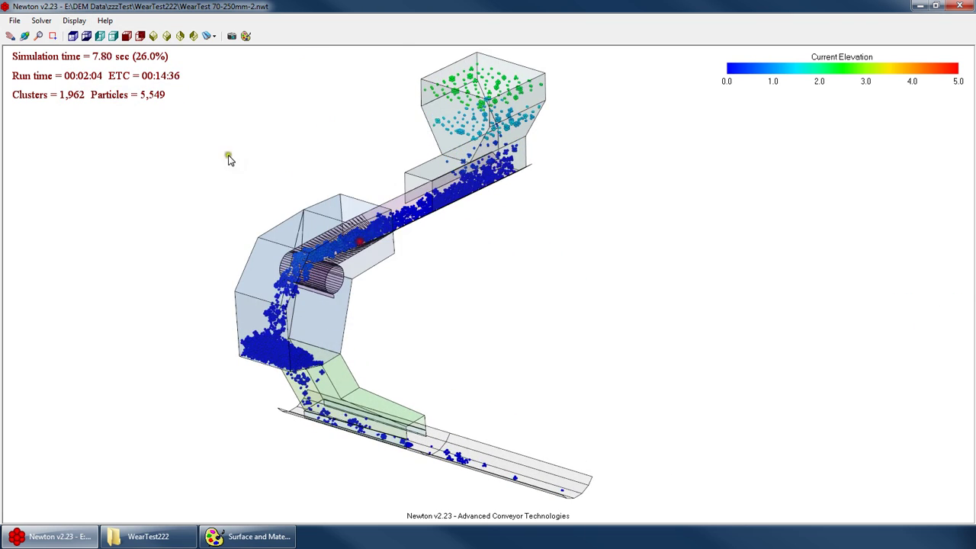
left_click(41, 21)
mouse_move(23, 22)
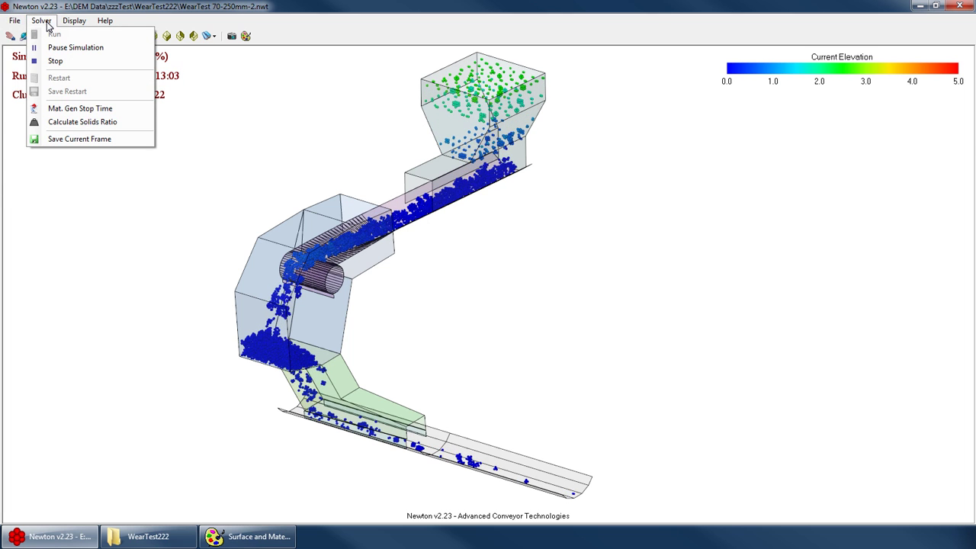
mouse_move(79, 28)
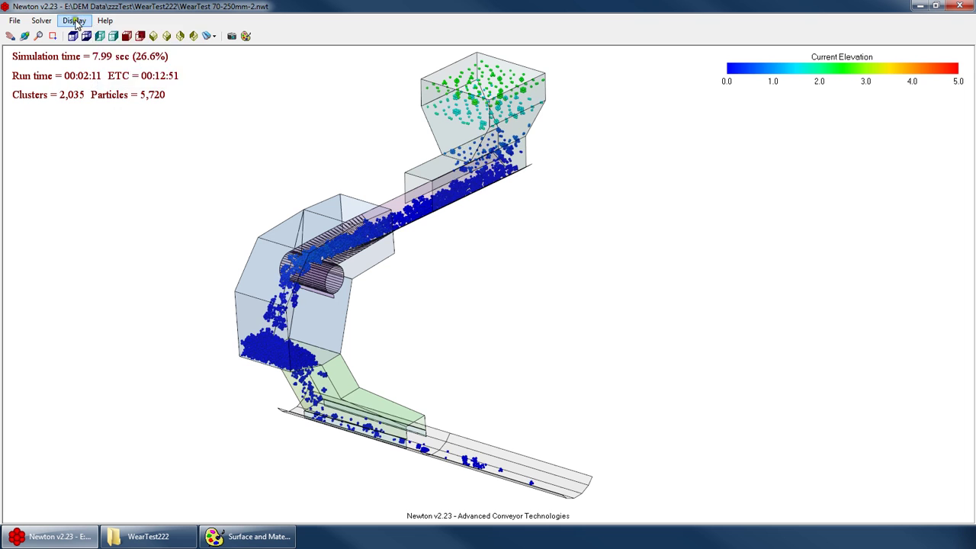
Drag in the 3D view so the conveyor model sits smaller and further left
left_click(46, 19)
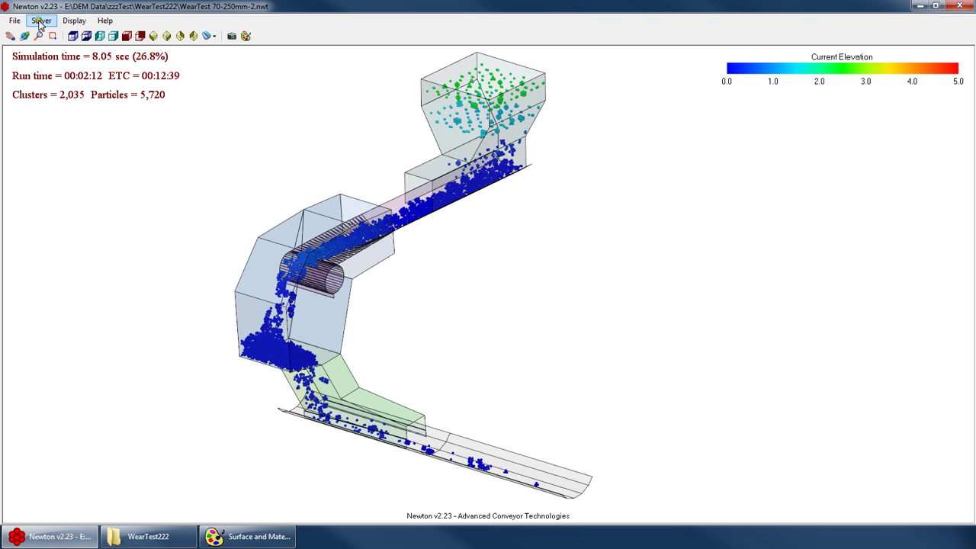
left_click(40, 23)
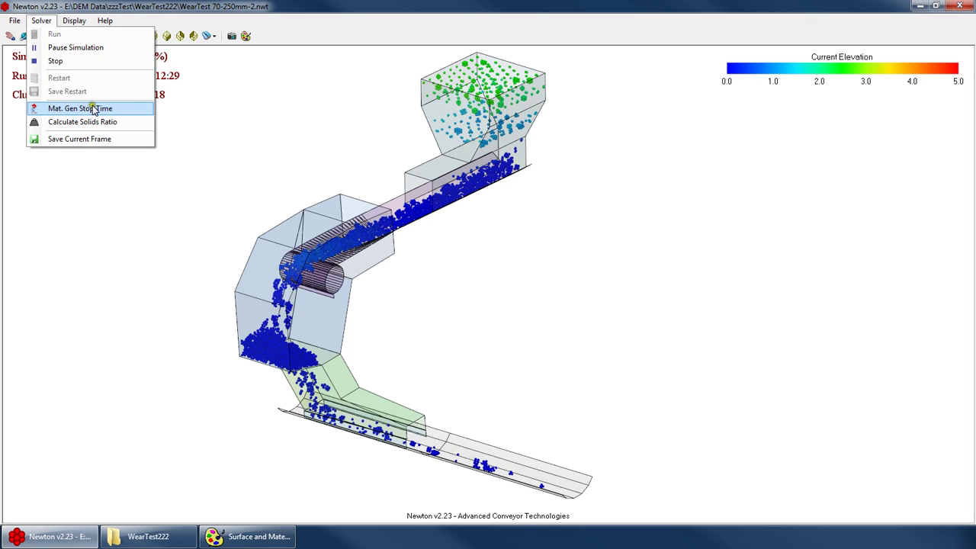
left_click(414, 146)
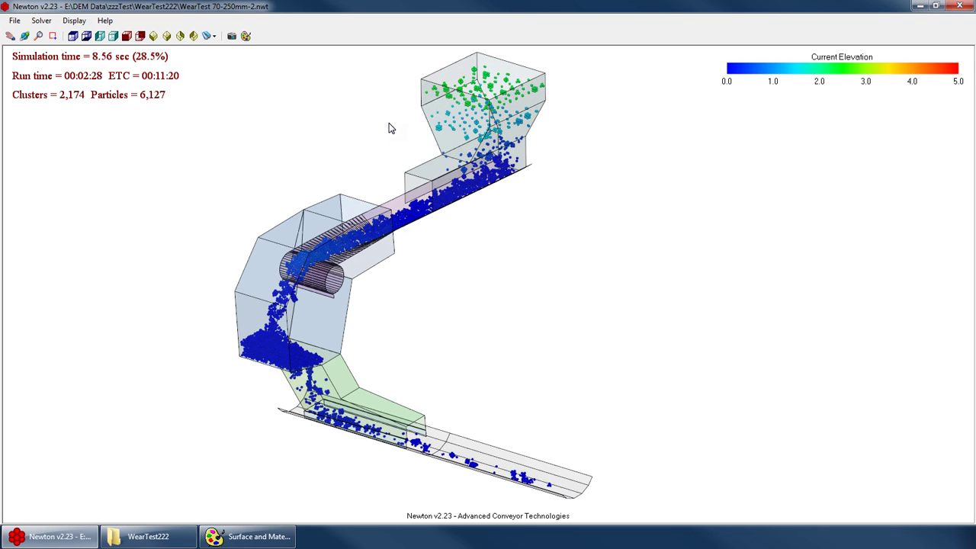
left_click_drag(363, 161, 640, 305)
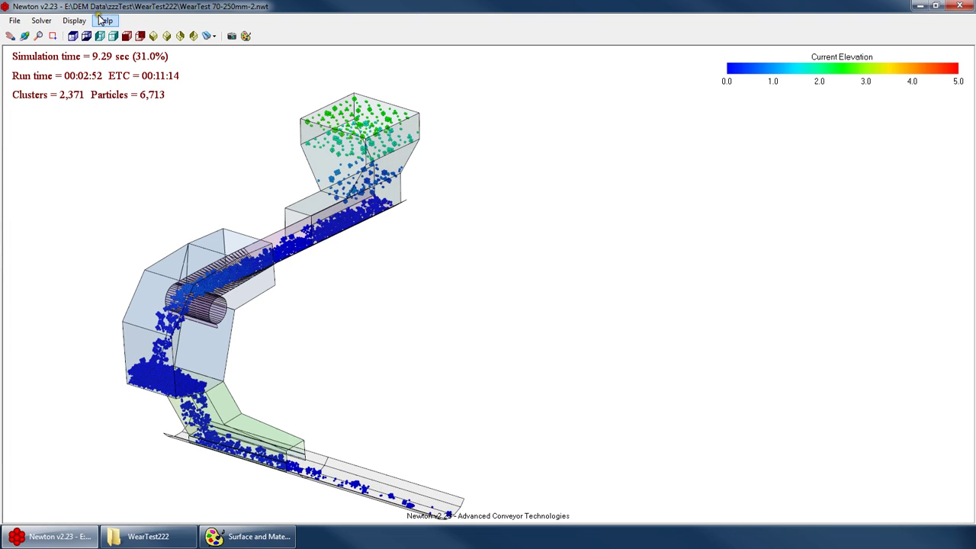
left_click(41, 20)
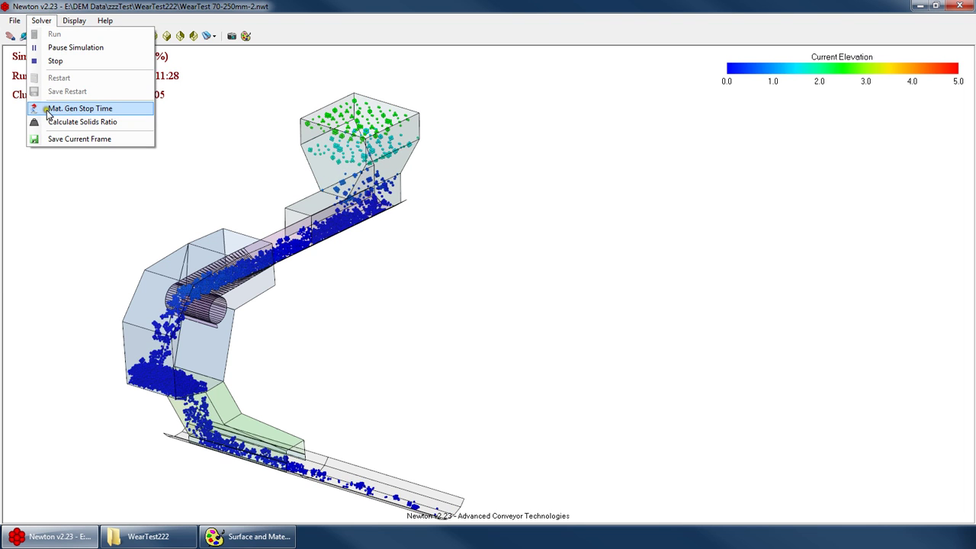
Change the material generation end time from 29.740 to 1 s via Mat. Gen Stop Time and apply it
left_click(119, 112)
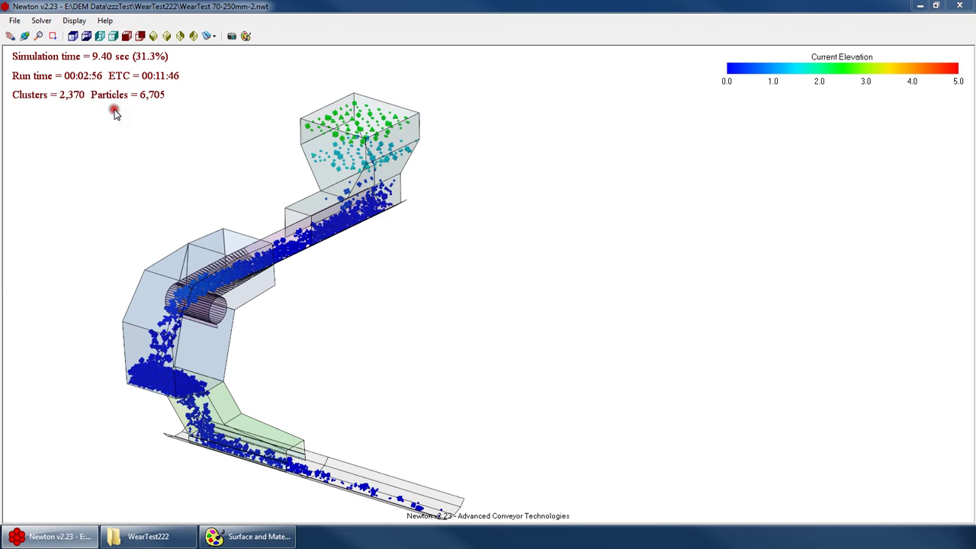
left_click_drag(459, 197, 509, 131)
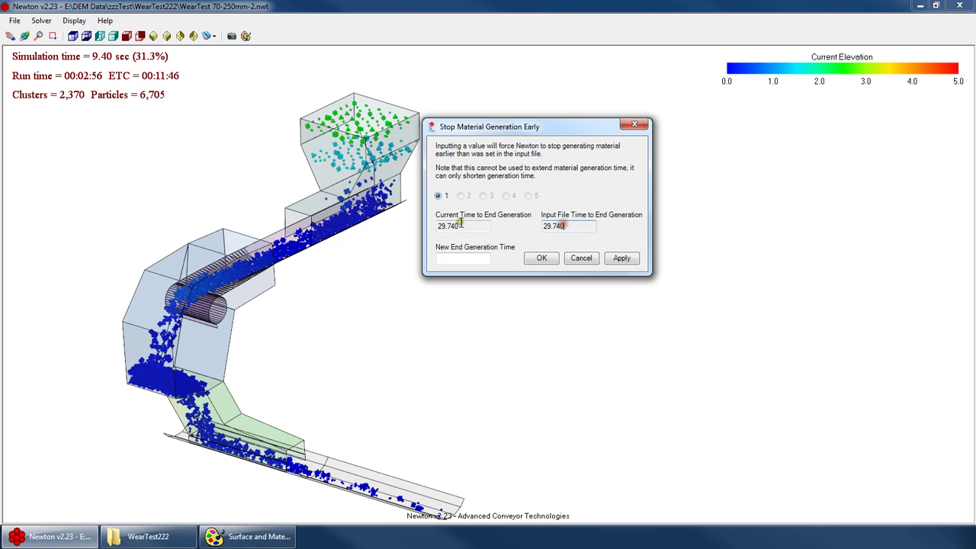
left_click_drag(472, 226, 432, 224)
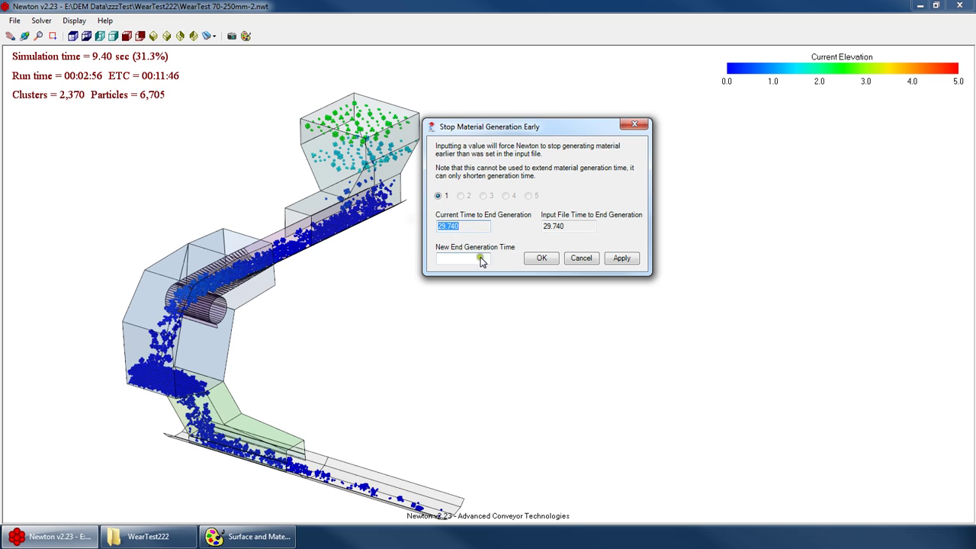
left_click(471, 225)
left_click(462, 258)
key("BackSpace")
key("BackSpace")
key("BackSpace")
type("1")
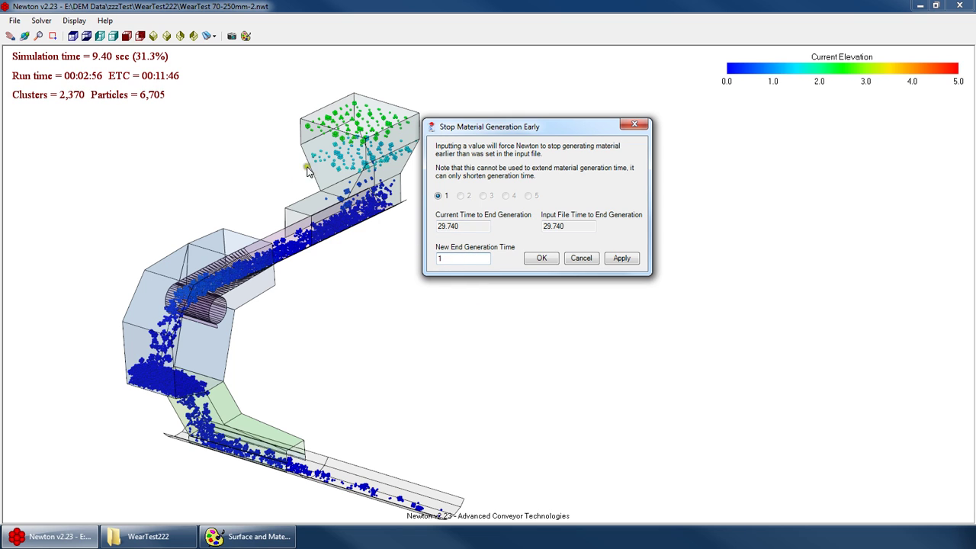
left_click(619, 258)
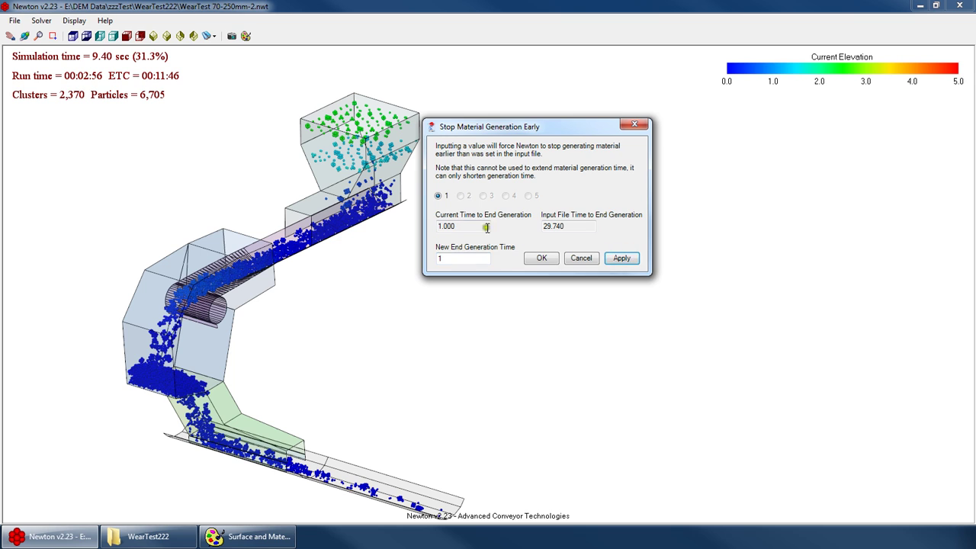
left_click_drag(543, 227, 566, 227)
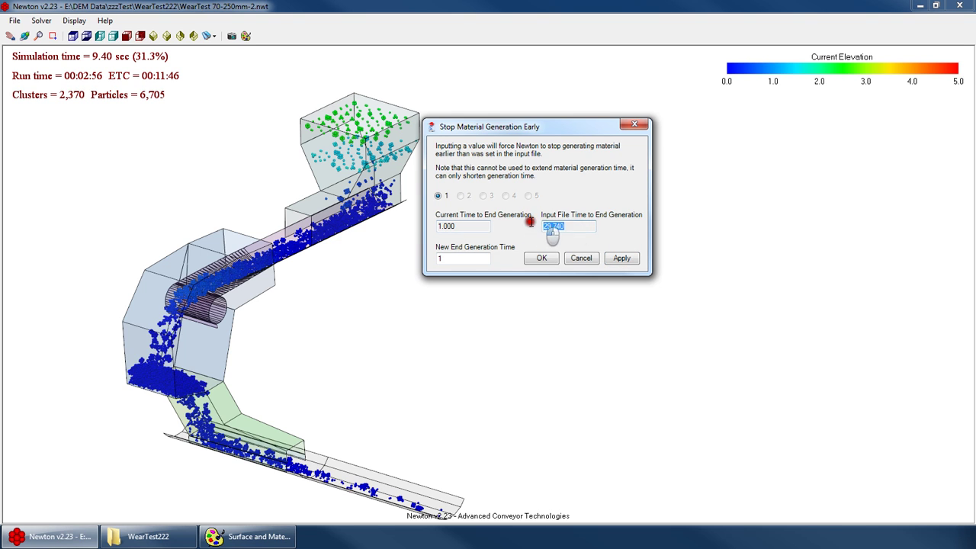
left_click(542, 258)
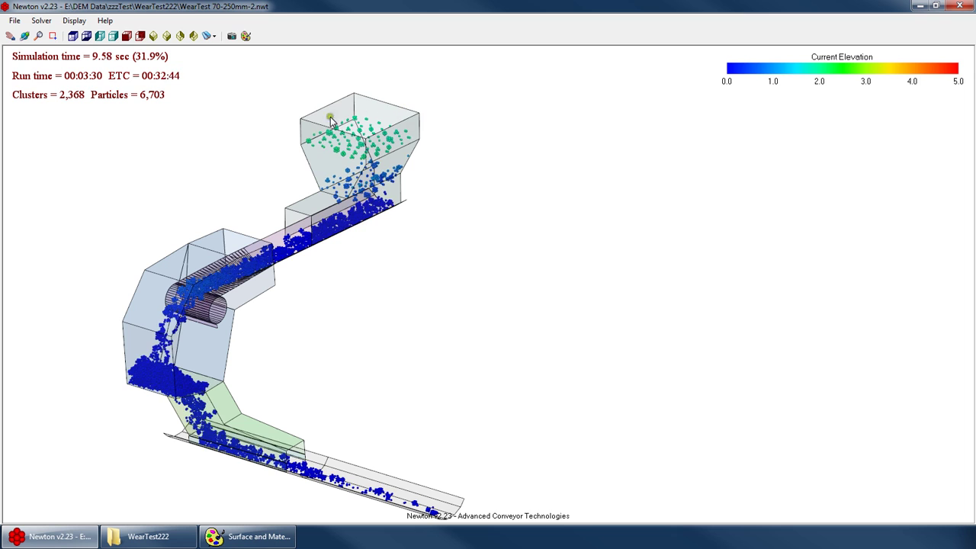
Open the Mat. Gen Stop Time settings and cancel without changes
left_click(41, 21)
left_click(90, 109)
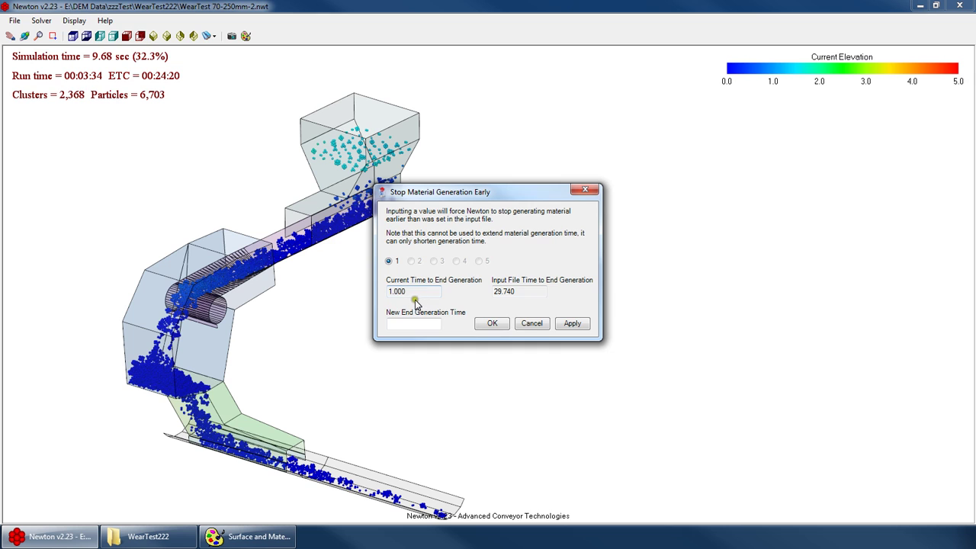
left_click(537, 325)
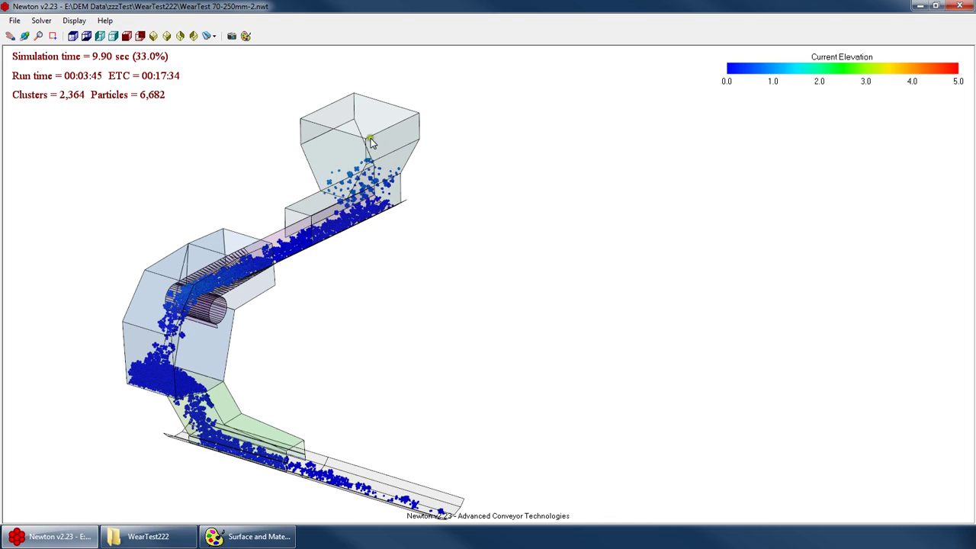
Set the New End Generation Time to 900 and apply it so material generation resumes
left_click(40, 20)
left_click(78, 109)
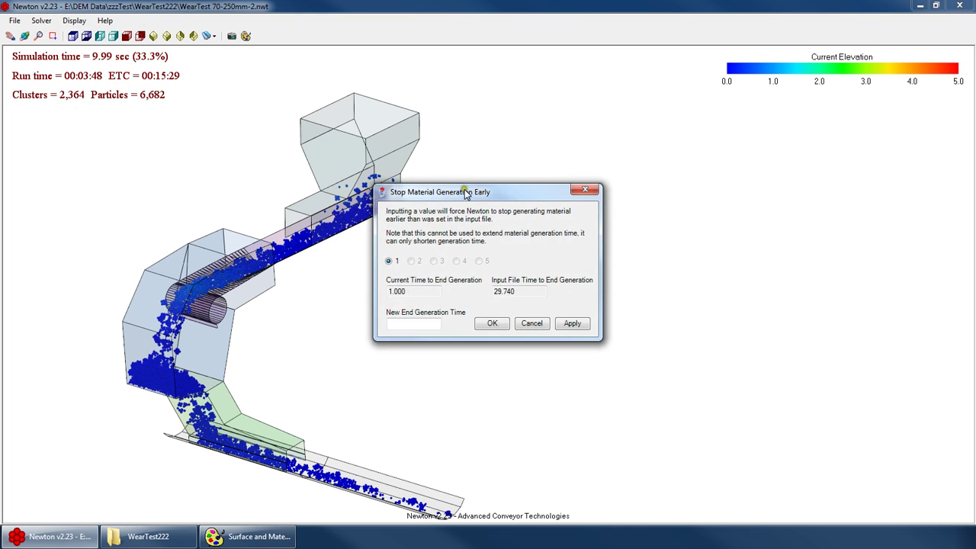
left_click_drag(466, 194, 655, 175)
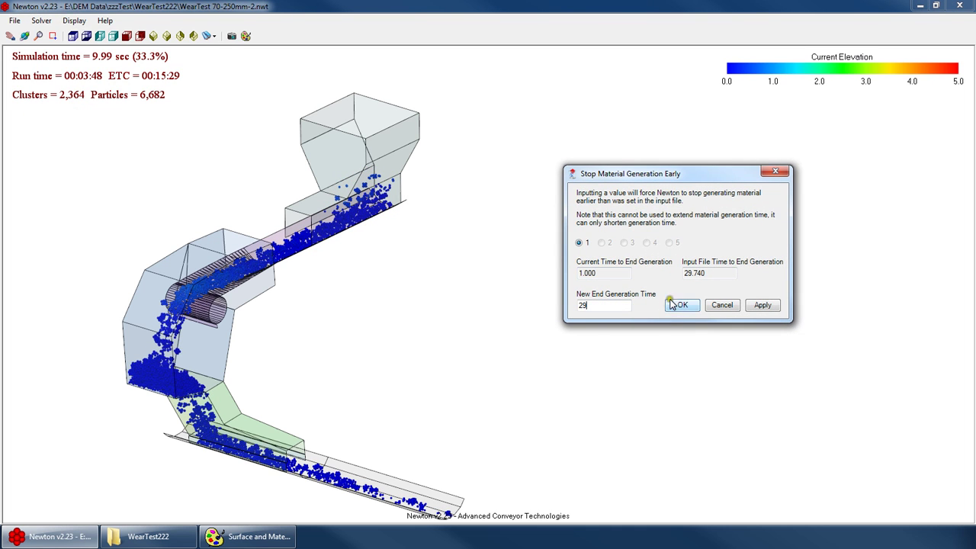
double_click(602, 305)
type("900")
left_click(771, 306)
left_click(682, 304)
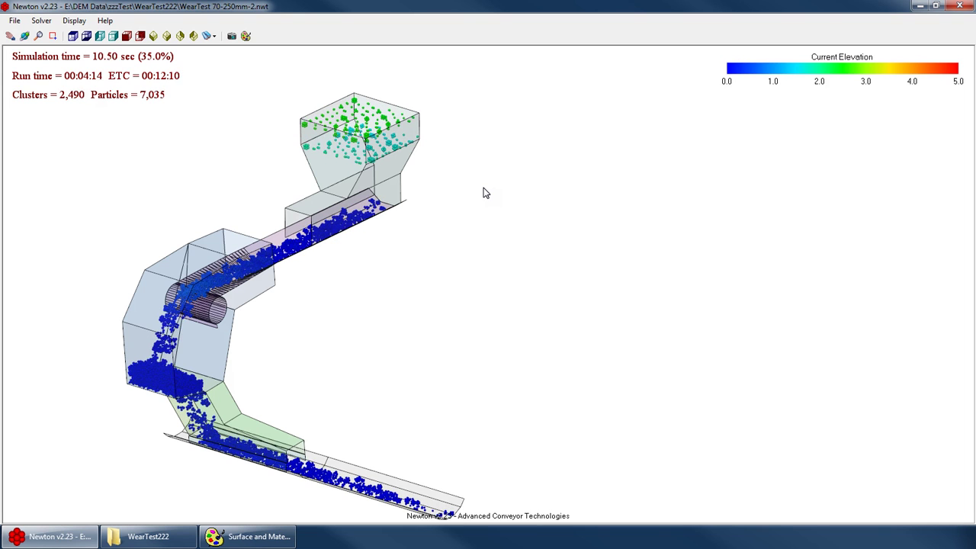
Browse the File, Display and Solver menus, then show and minimize the WearTest222 folder window
left_click(41, 20)
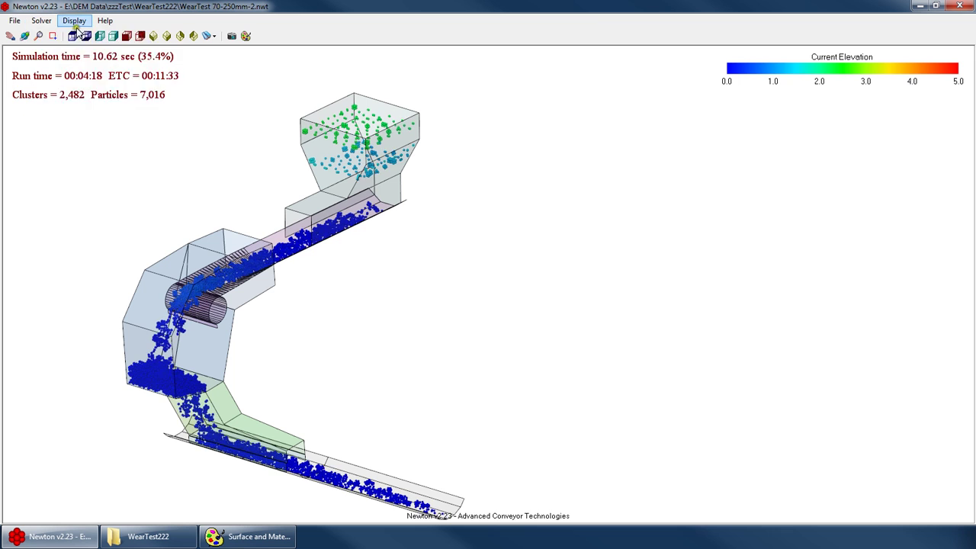
left_click(74, 20)
left_click(15, 20)
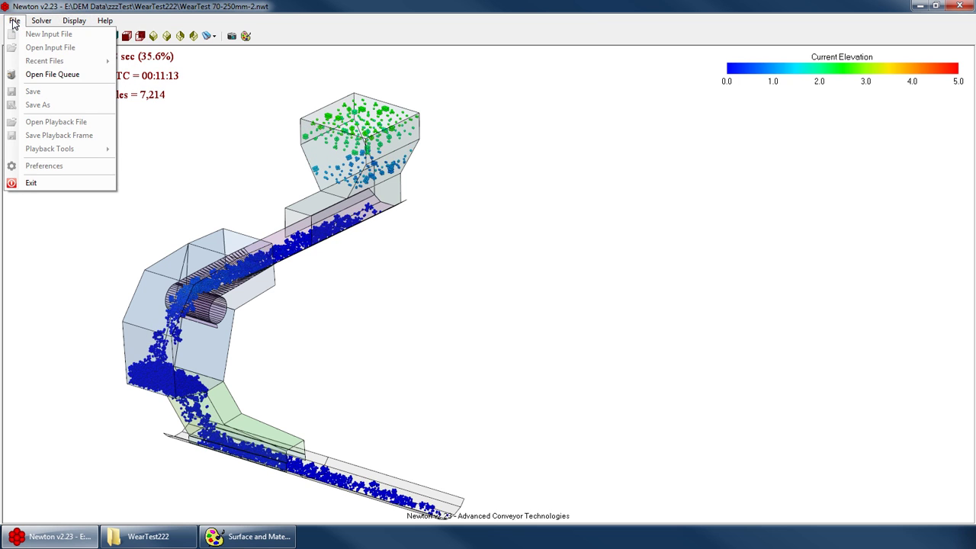
left_click(43, 23)
left_click(73, 22)
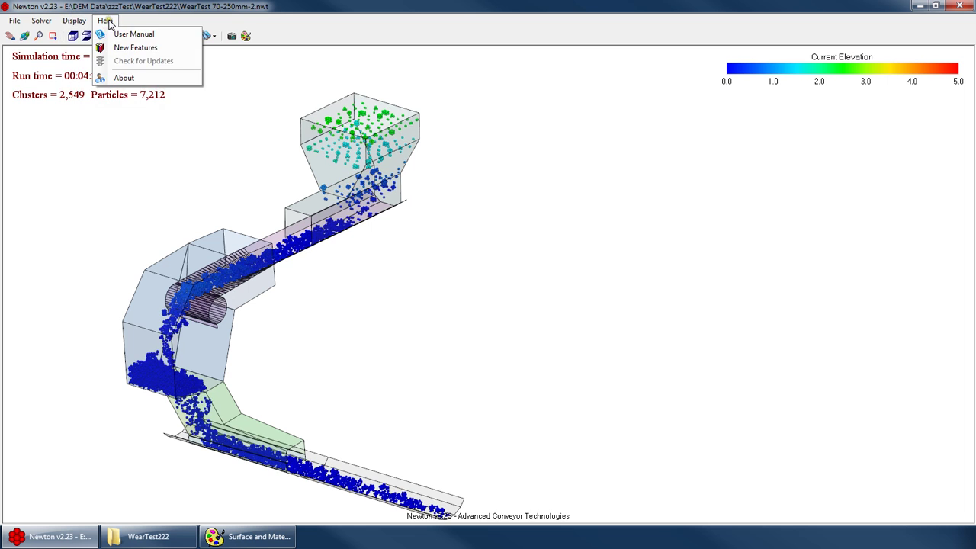
left_click(46, 23)
left_click(148, 536)
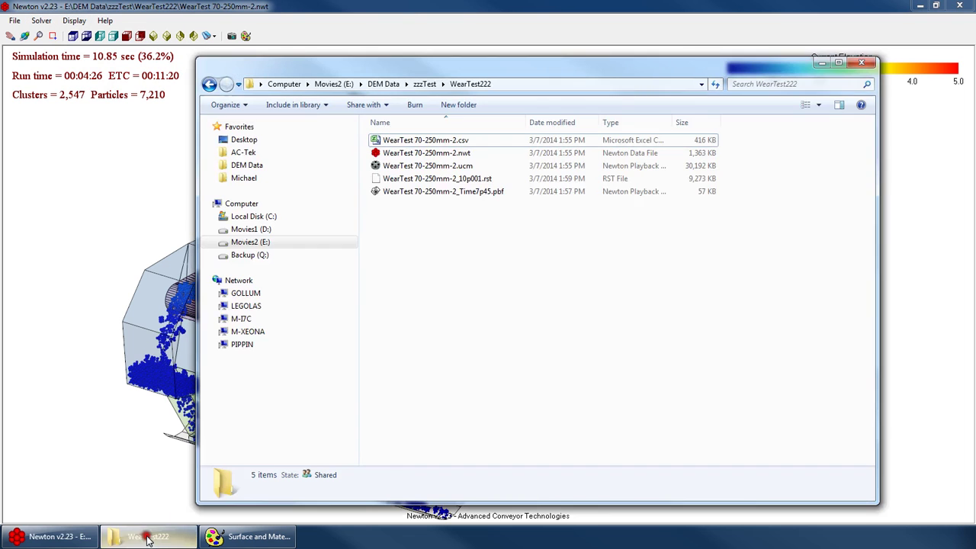
left_click_drag(468, 221, 457, 252)
left_click(821, 61)
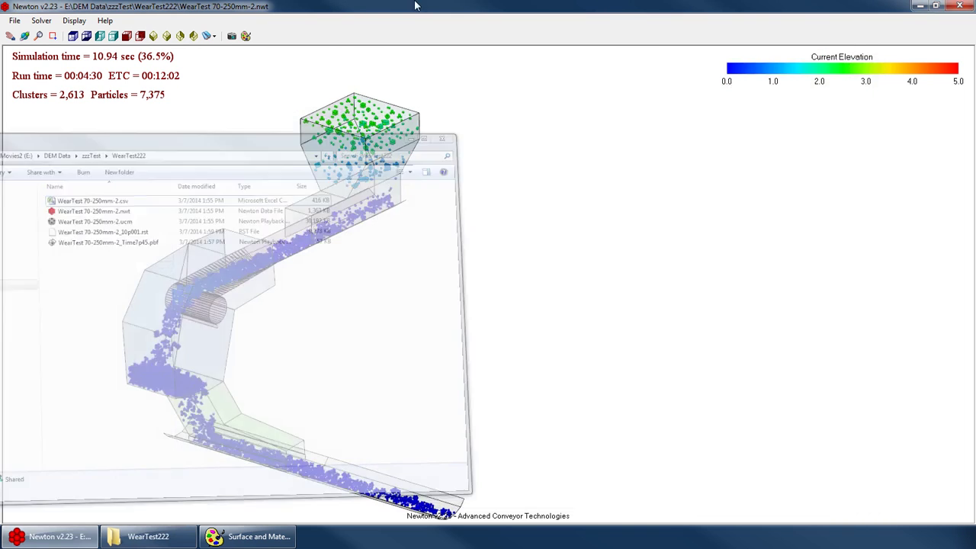
Stop the simulation run from the Solver menu at 11.28 s
left_click(74, 21)
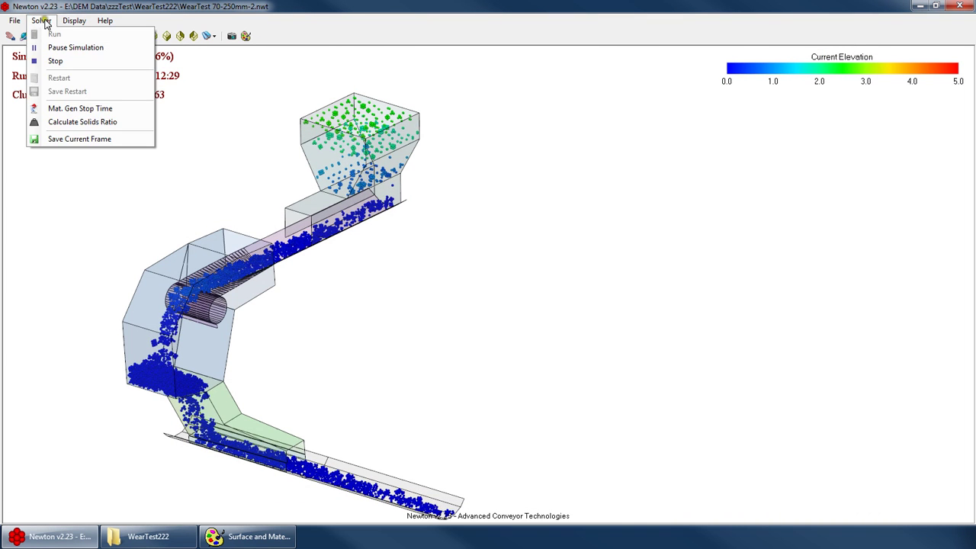
mouse_move(110, 20)
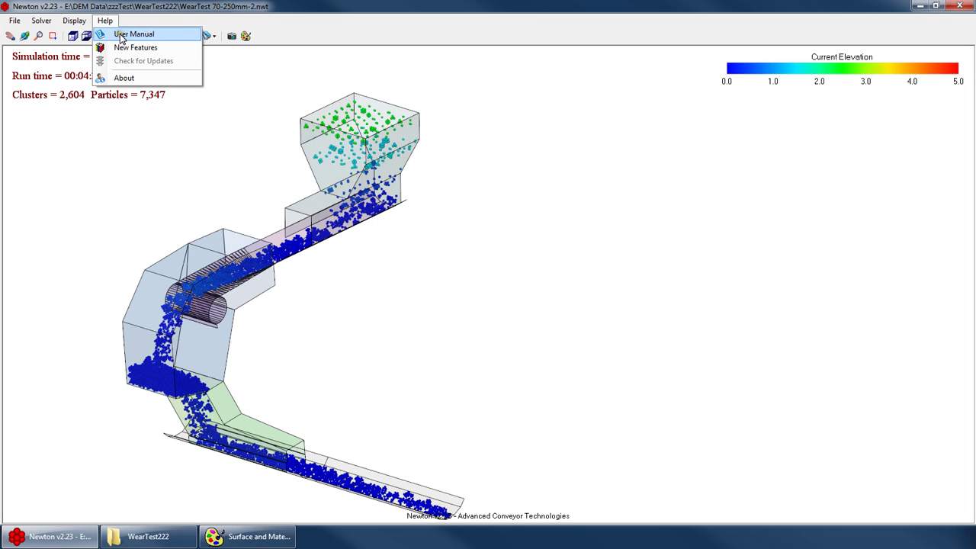
left_click(138, 9)
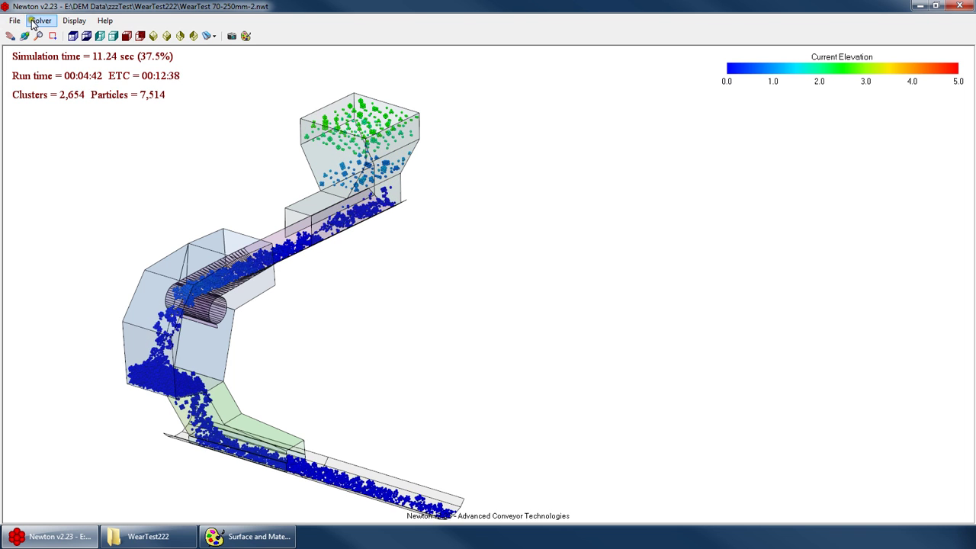
left_click(34, 20)
left_click(57, 61)
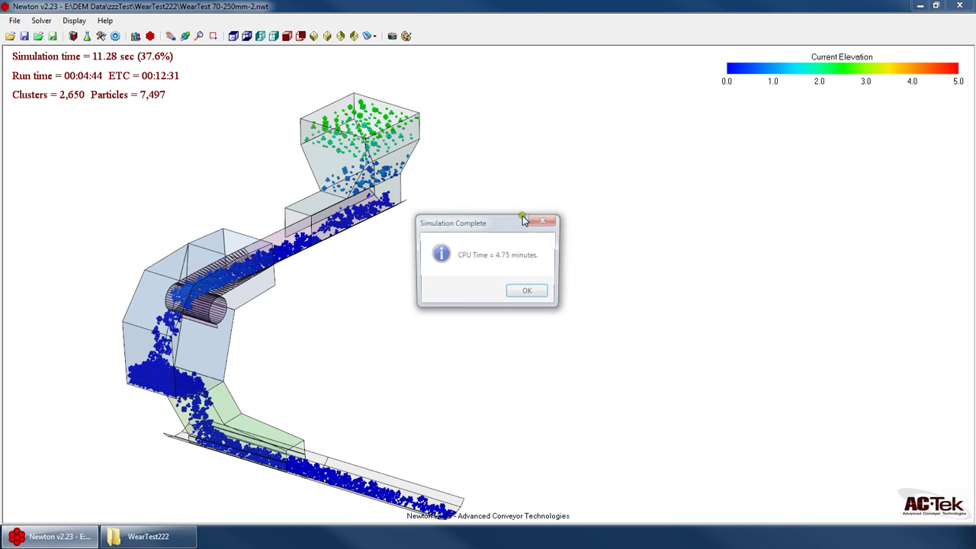